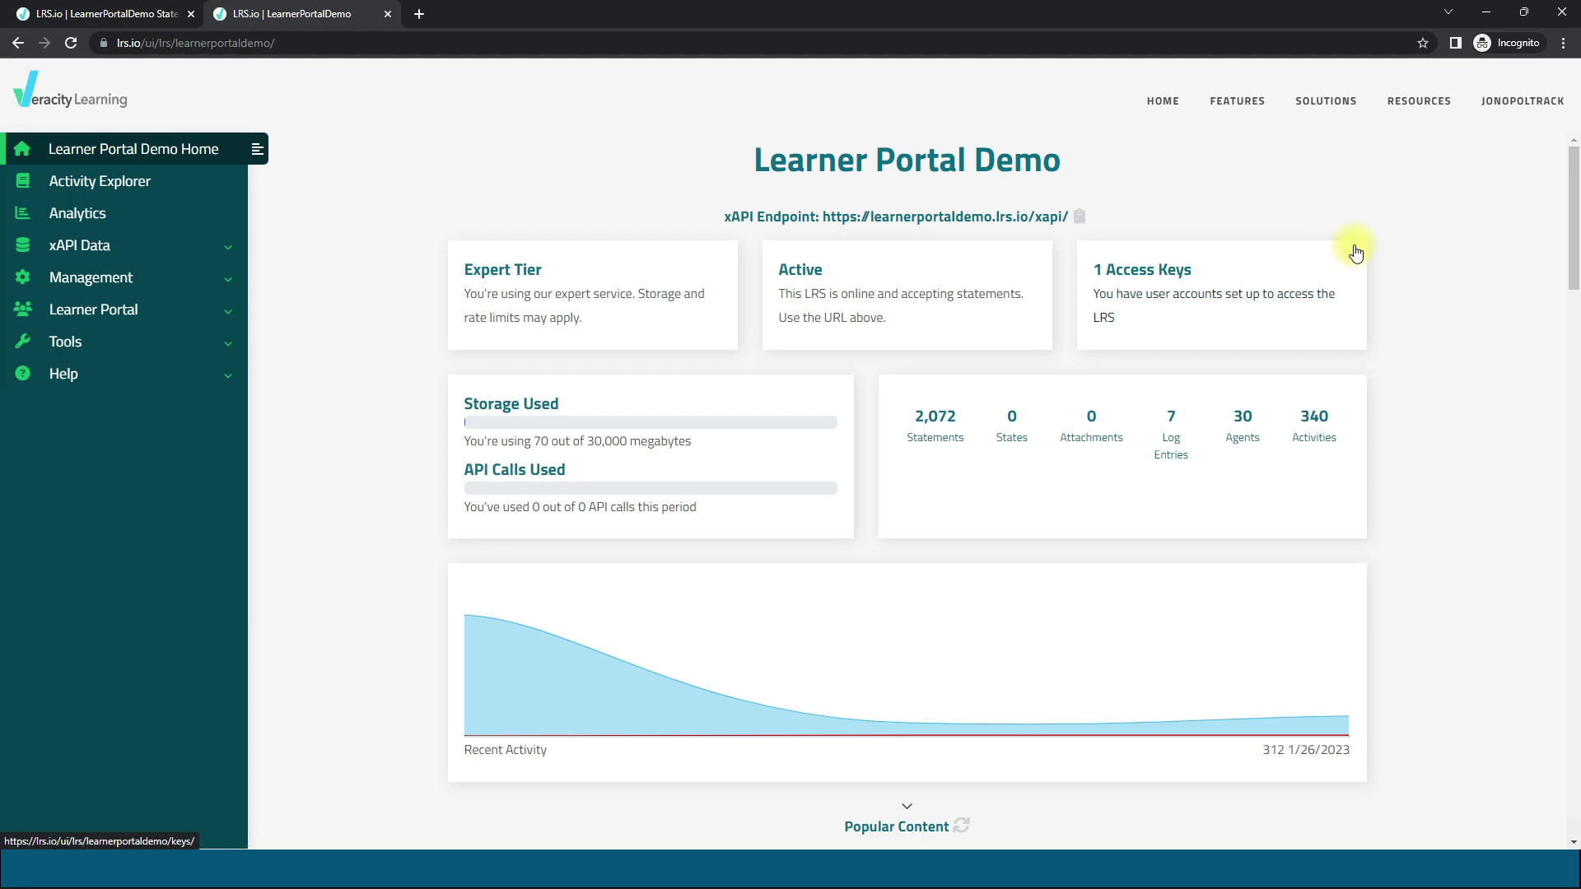
# Step: Open the LRS analytics and create a new custom dashboard titled Demo1
pyautogui.click(97, 230)
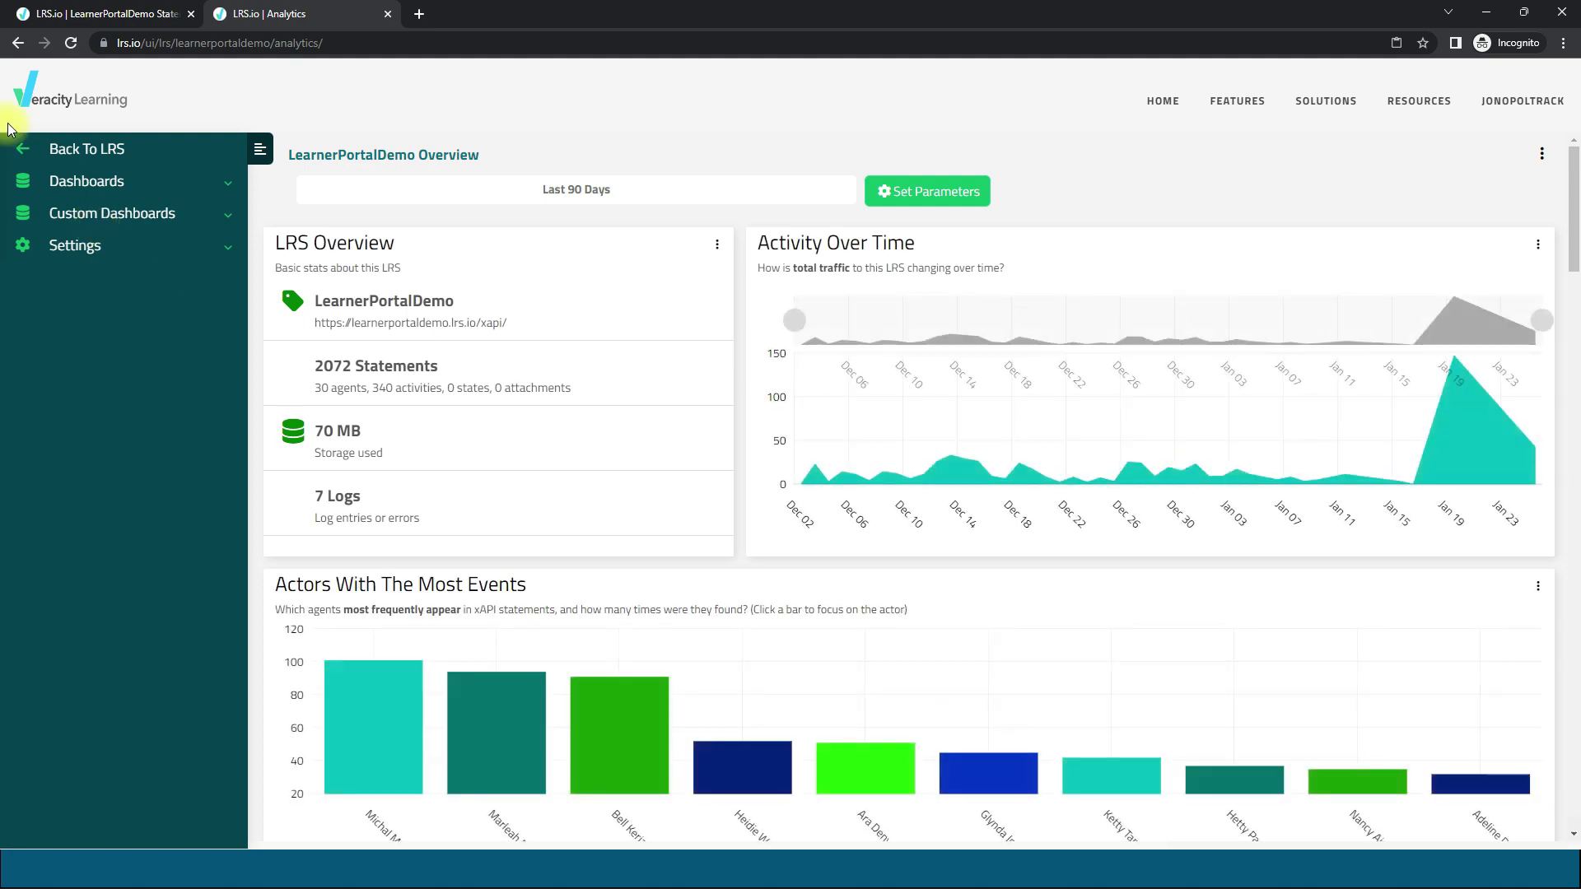
pyautogui.click(111, 216)
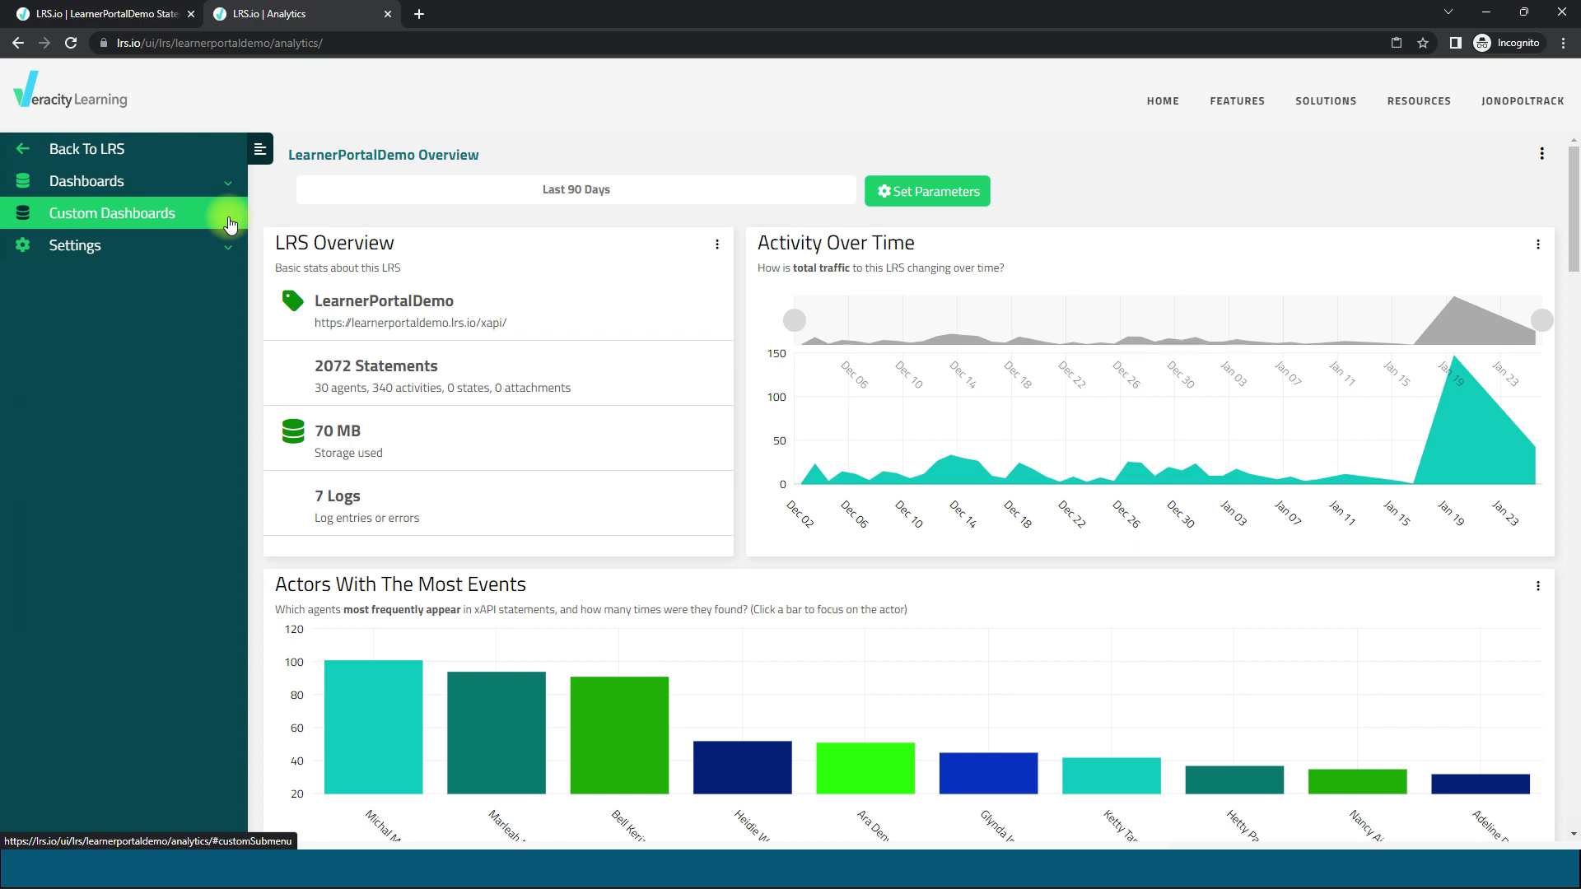
pyautogui.click(230, 225)
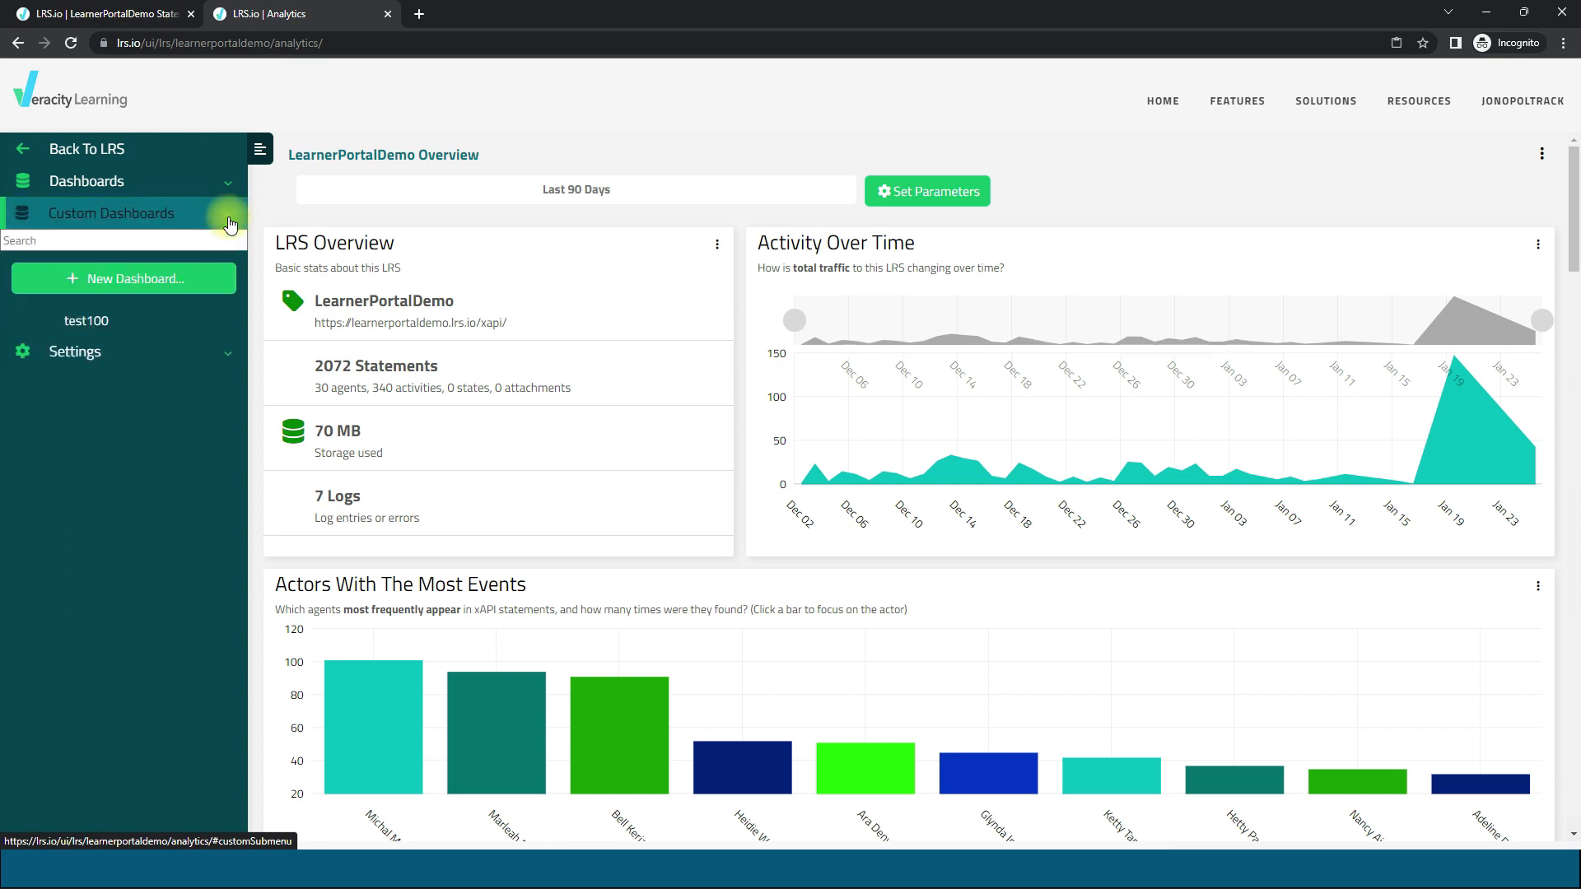
pyautogui.click(145, 281)
pyautogui.click(810, 482)
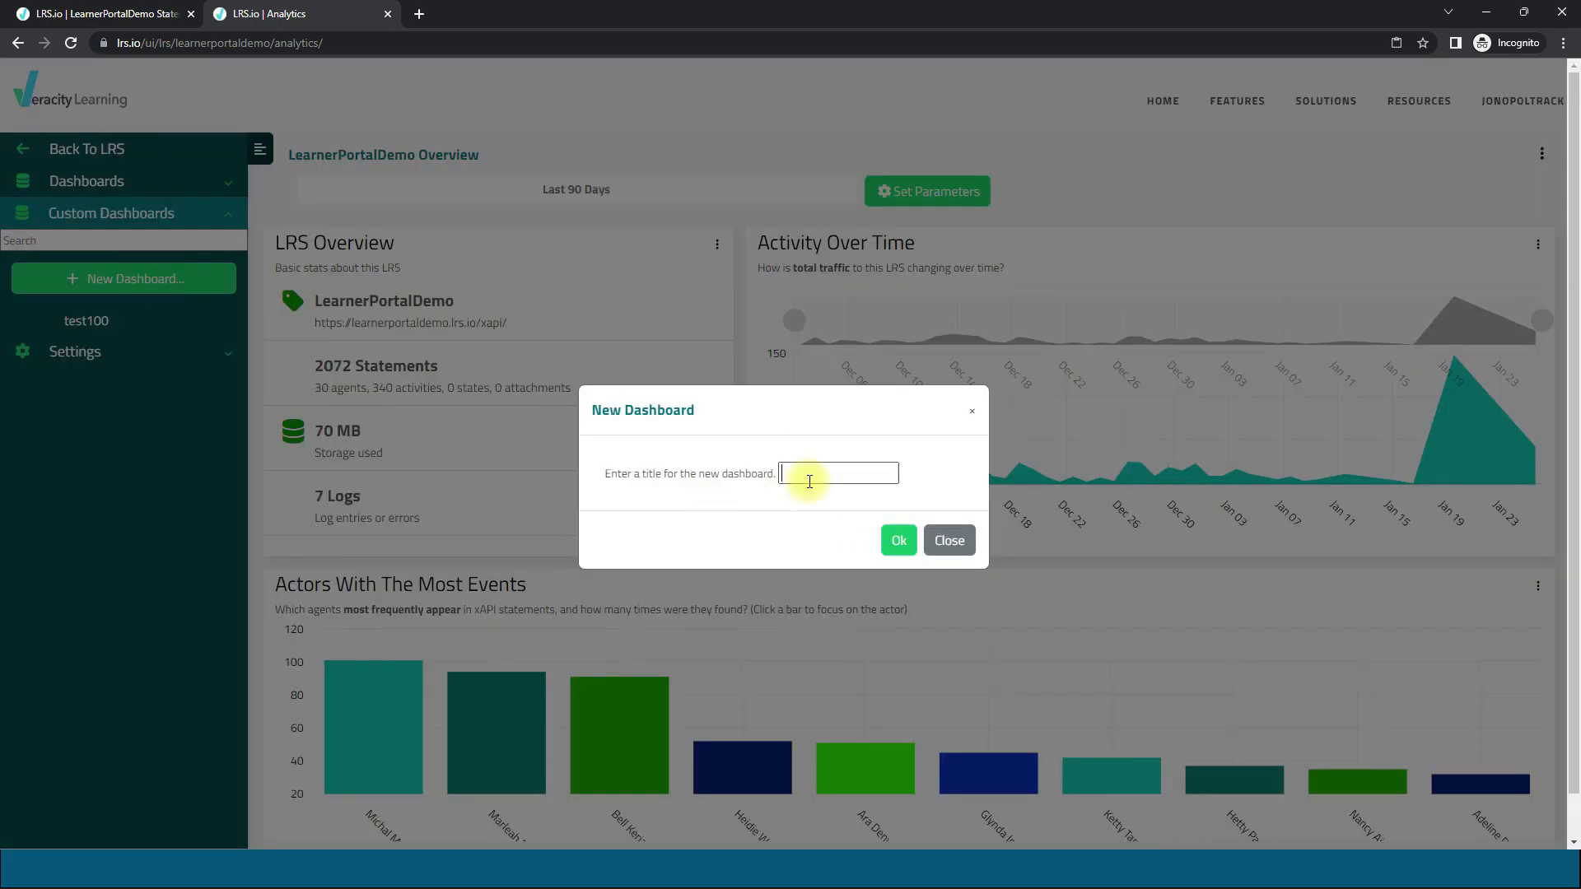
pyautogui.write('Demo 1')
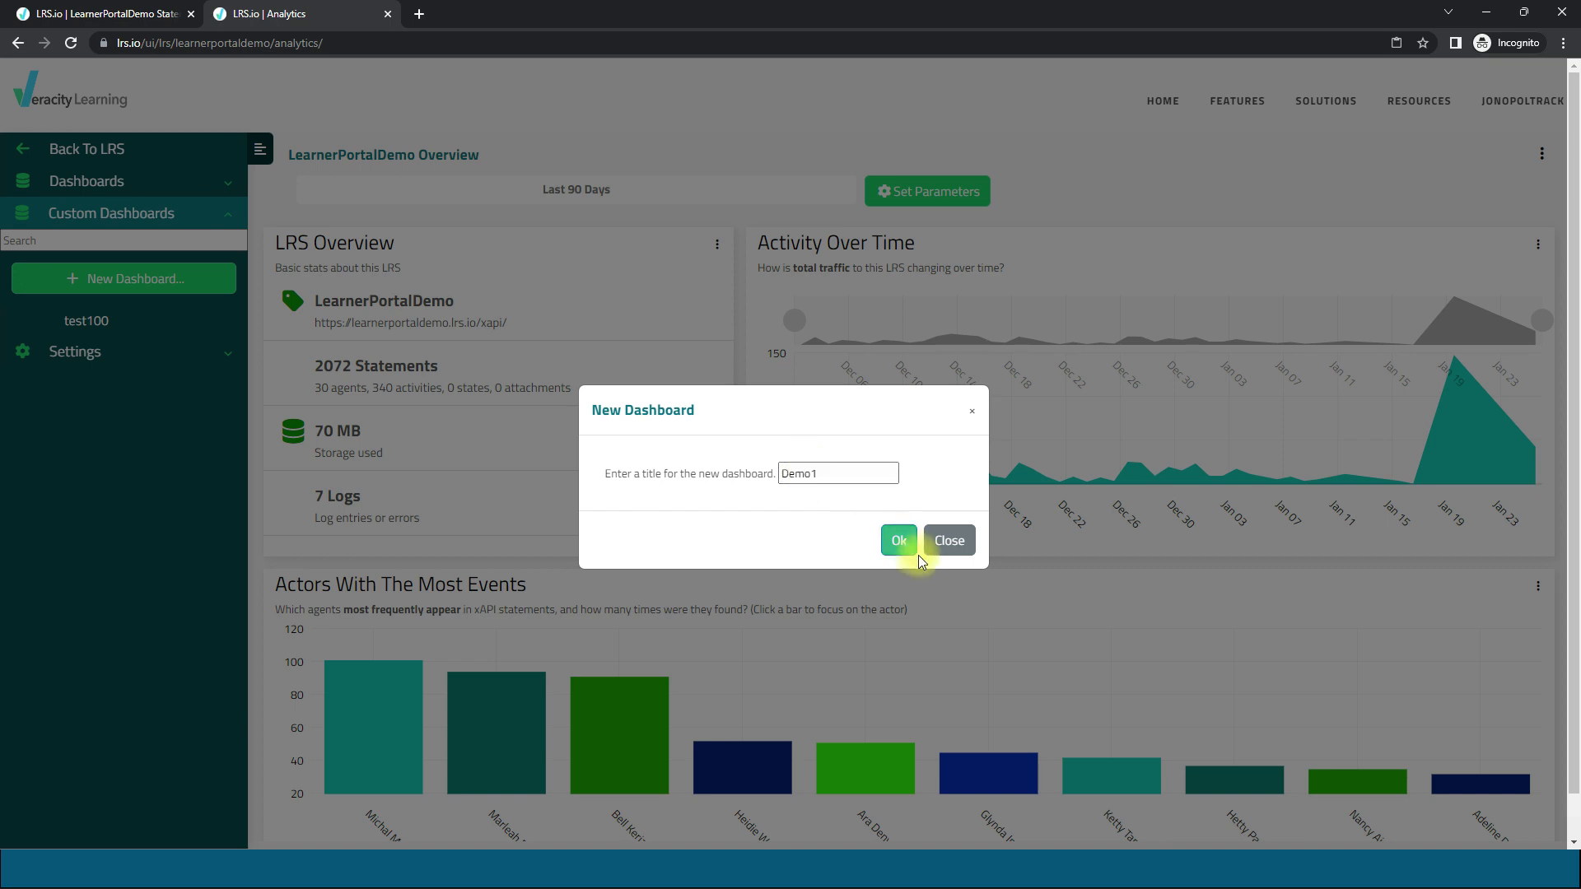
pyautogui.click(898, 541)
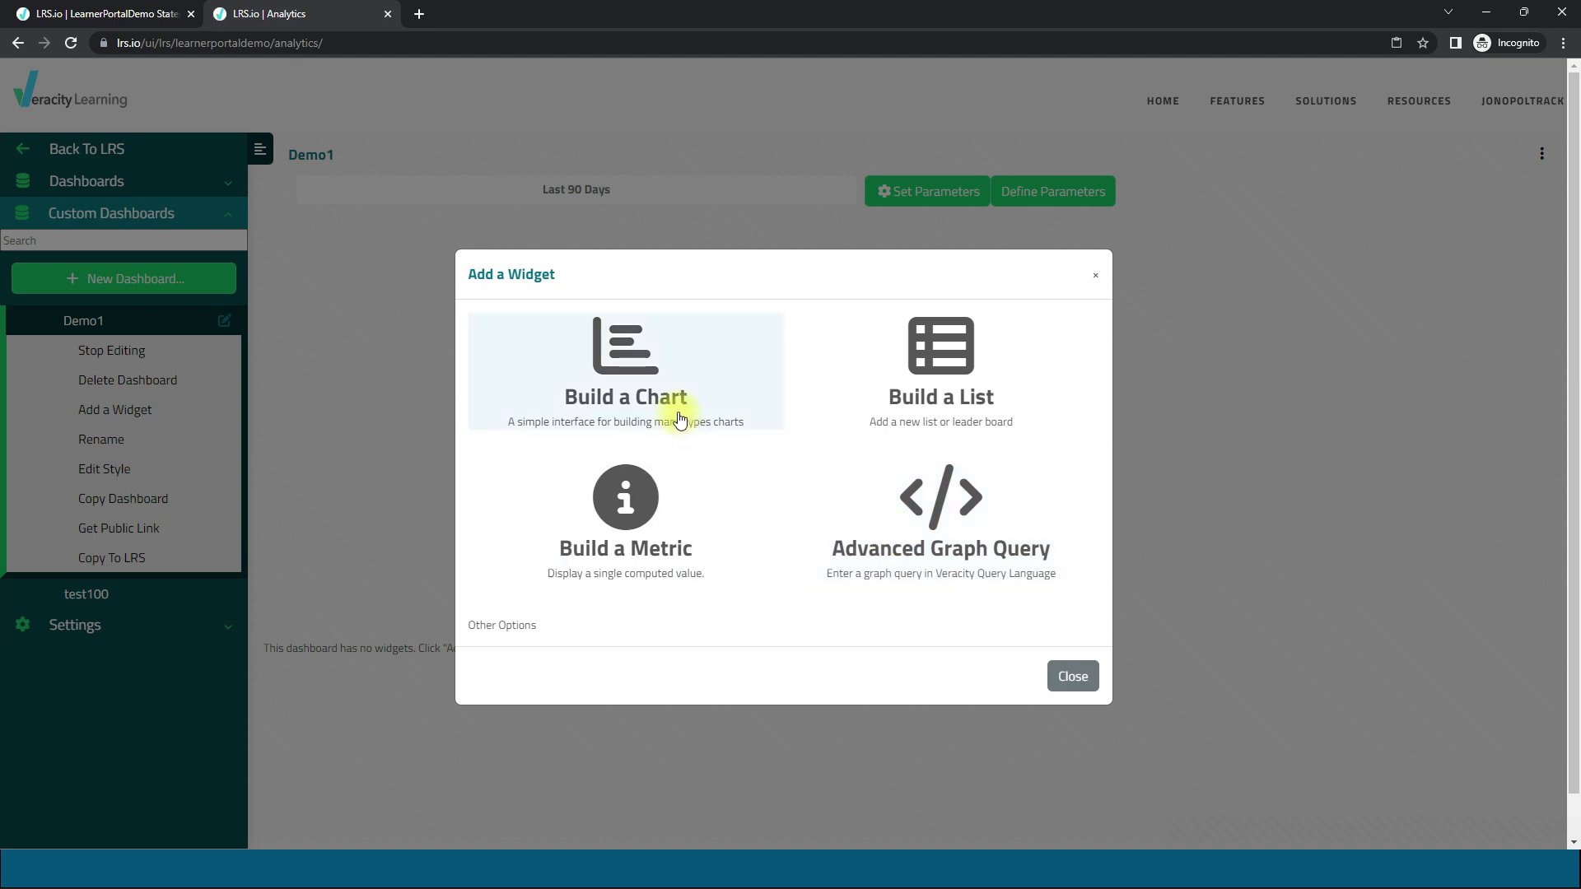
# Step: Add a chart widget titled "Top Lessons" with the subtitle "These are our top lessons"
pyautogui.click(626, 381)
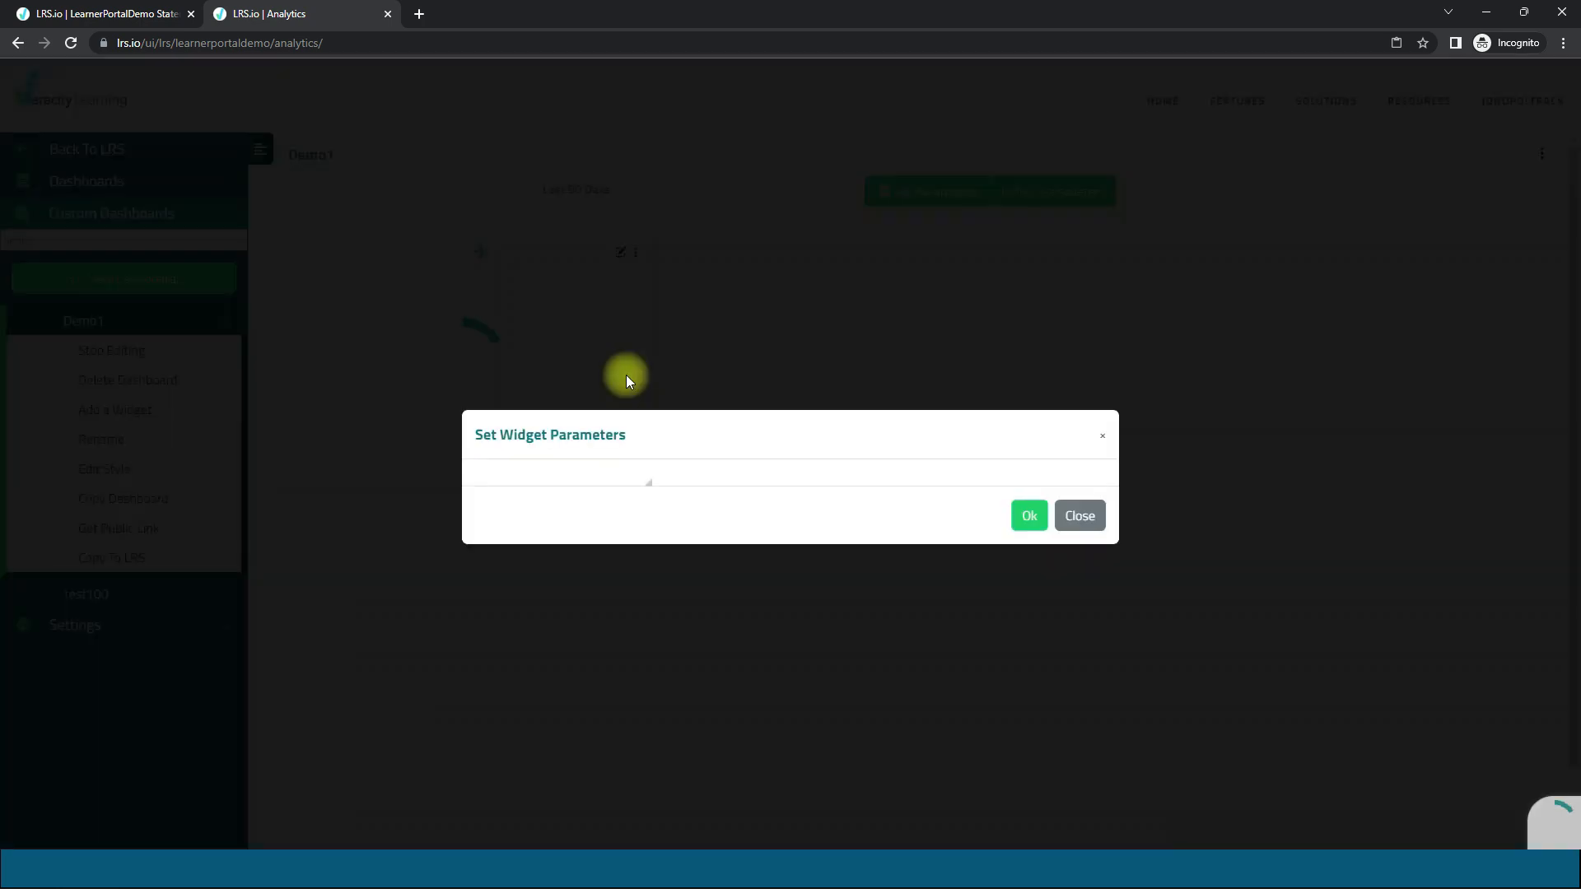
pyautogui.press('Return')
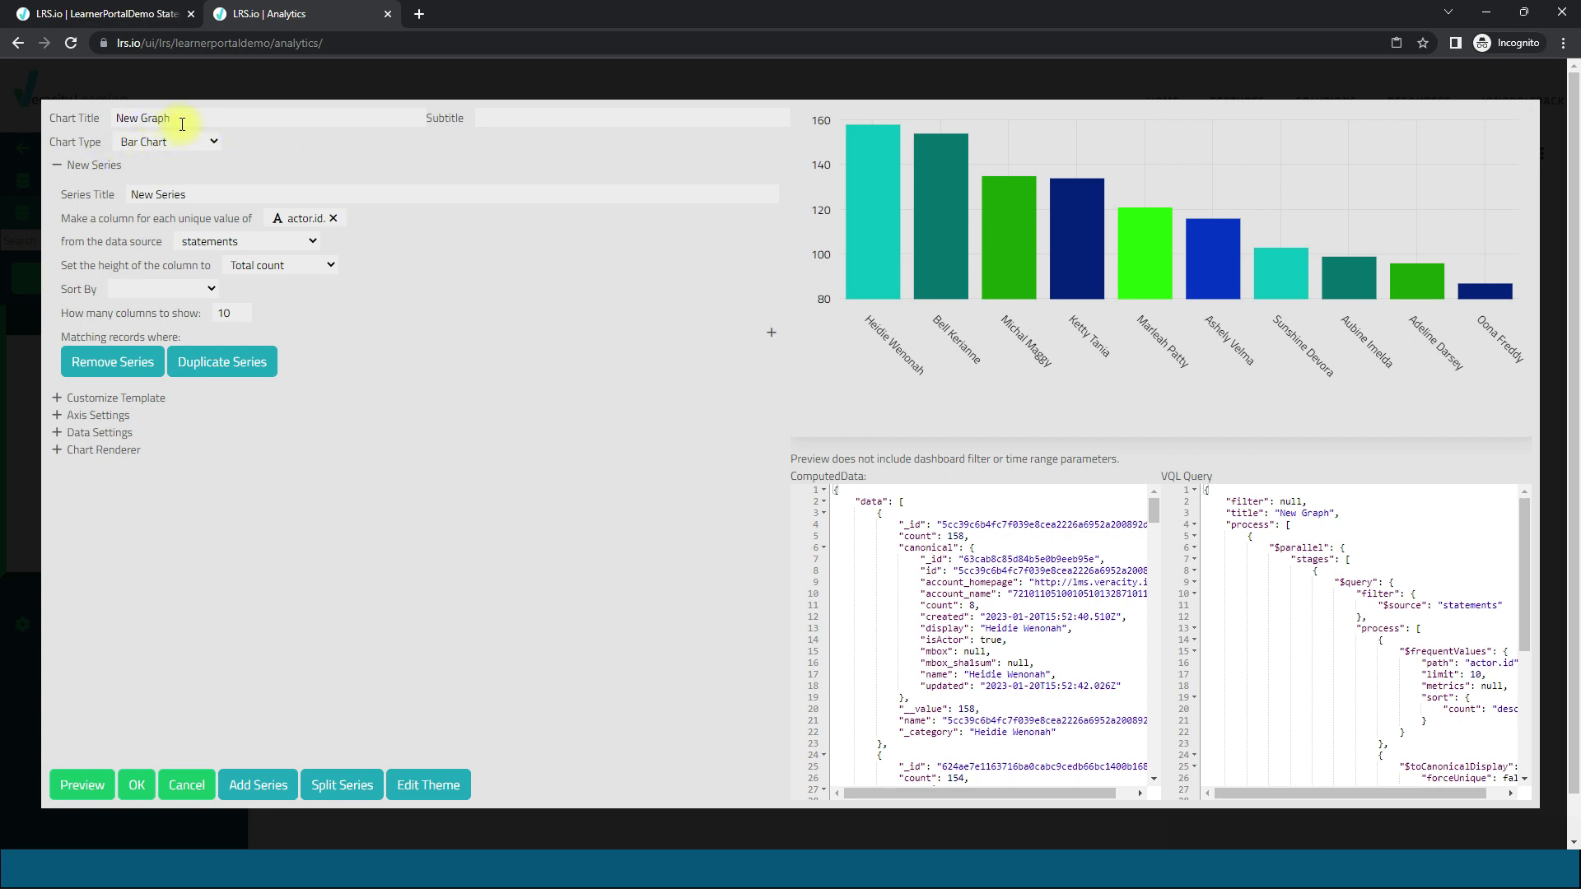
pyautogui.moveTo(208, 118); pyautogui.dragTo(104, 123)
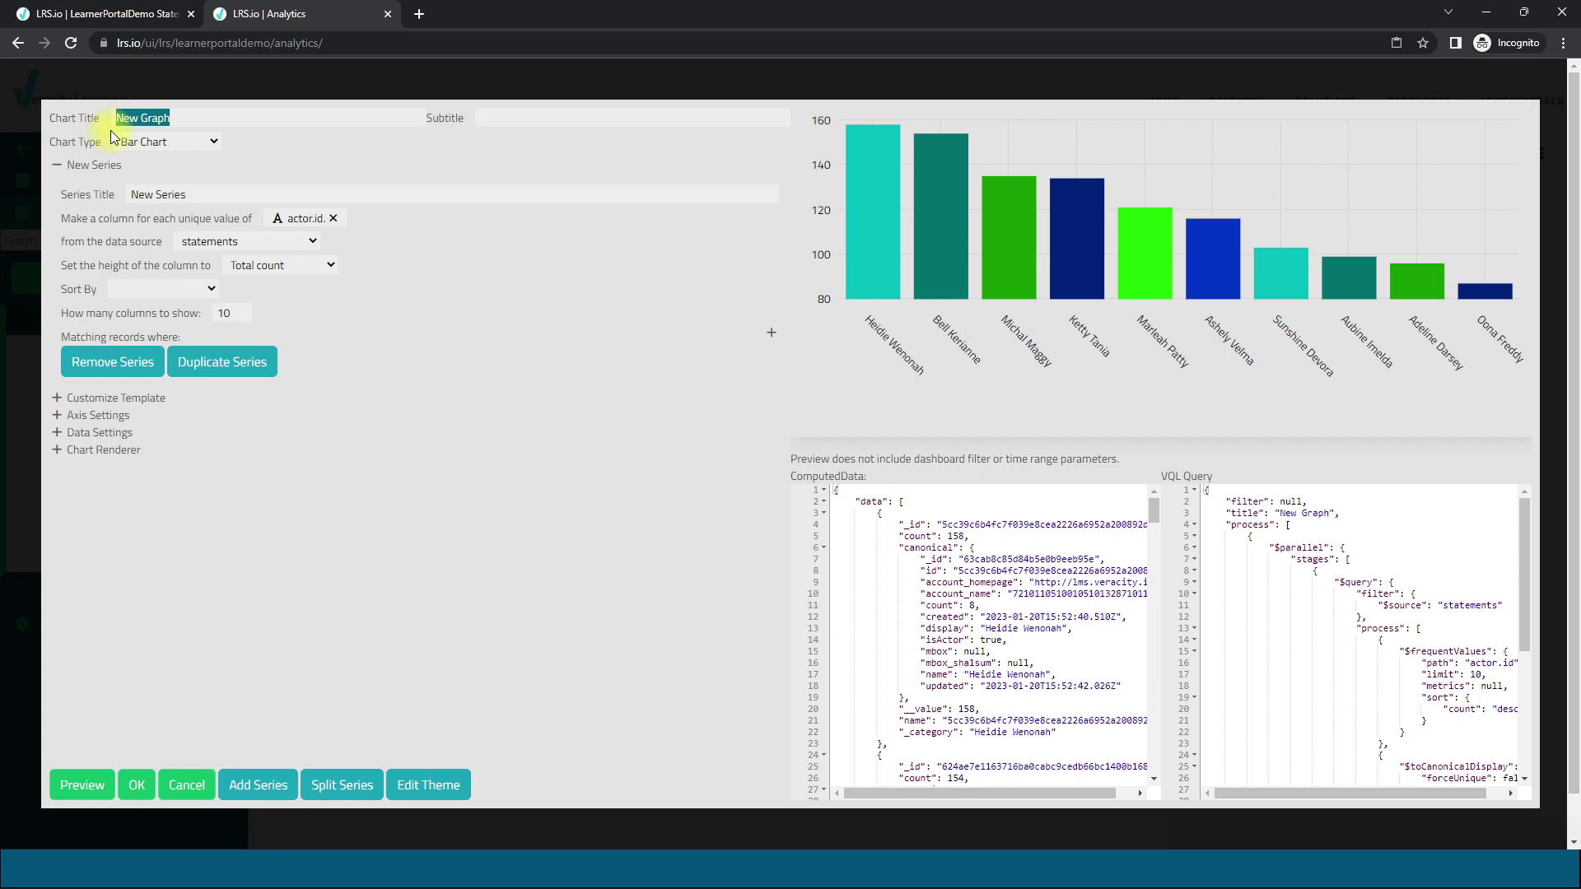
pyautogui.write('Top Lessons')
pyautogui.click(516, 117)
pyautogui.write('These are')
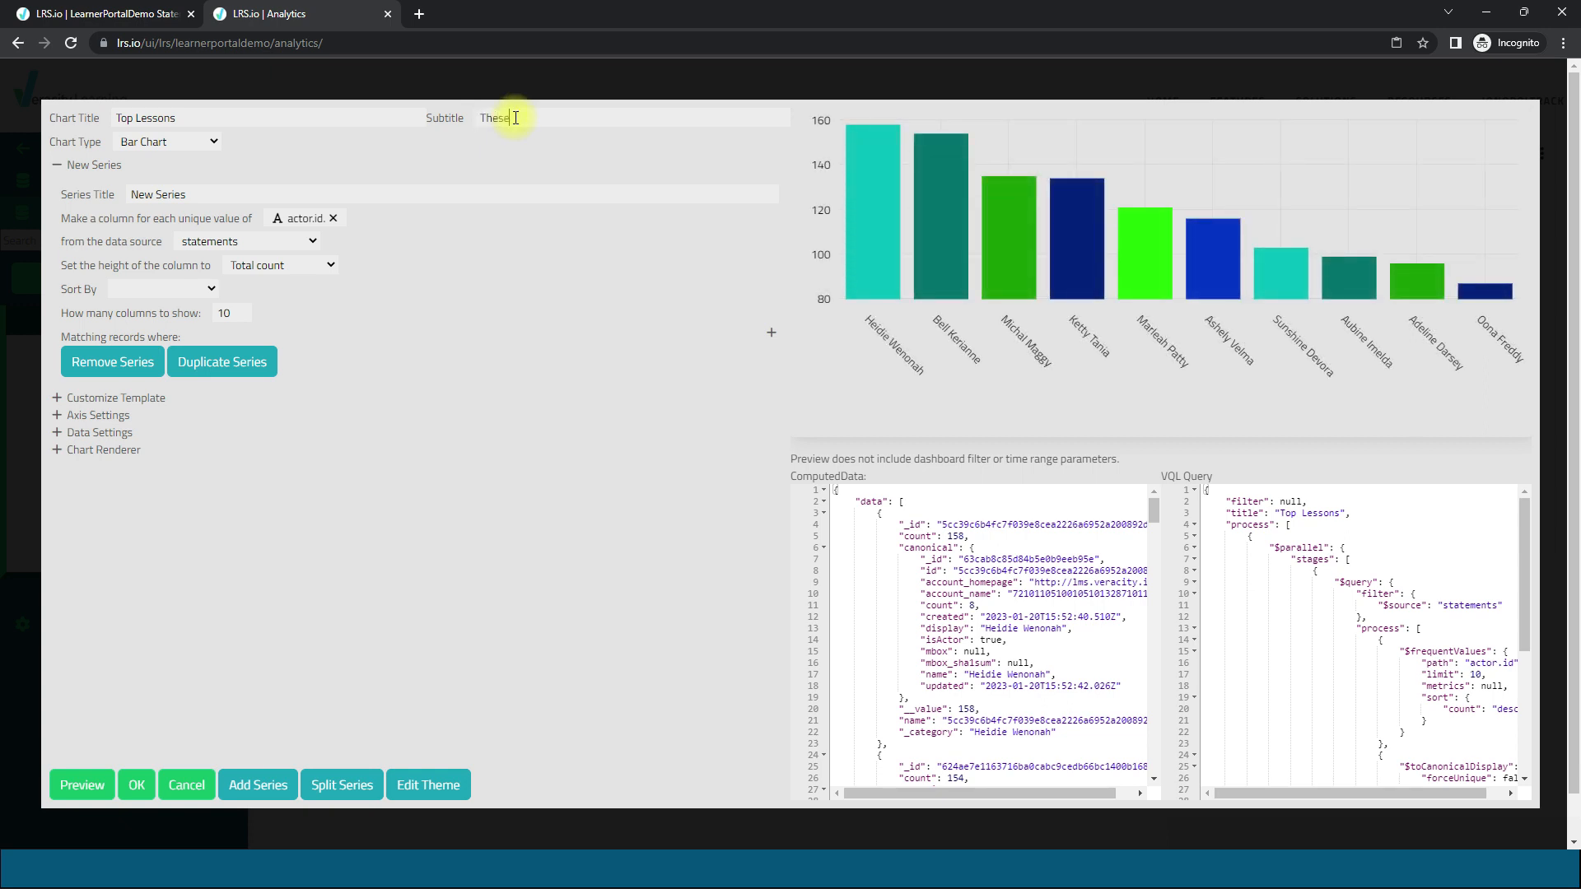
pyautogui.write(' our top lessons')
# Step: Replace the Top Lessons chart's column path actor.id with object.id
pyautogui.moveTo(179, 218); pyautogui.dragTo(383, 209)
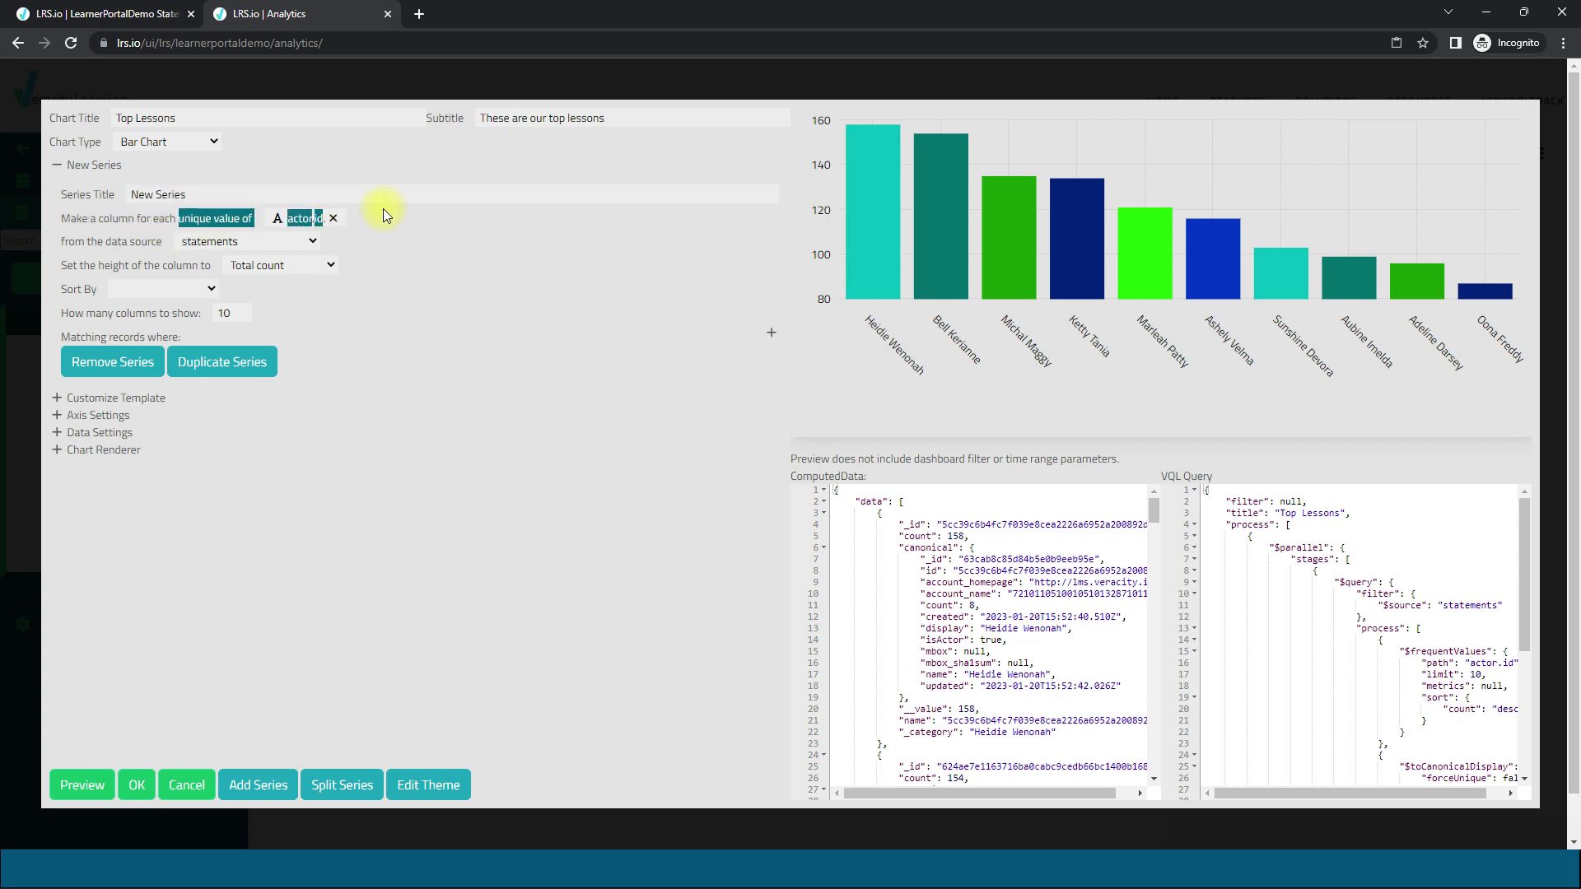
pyautogui.click(578, 249)
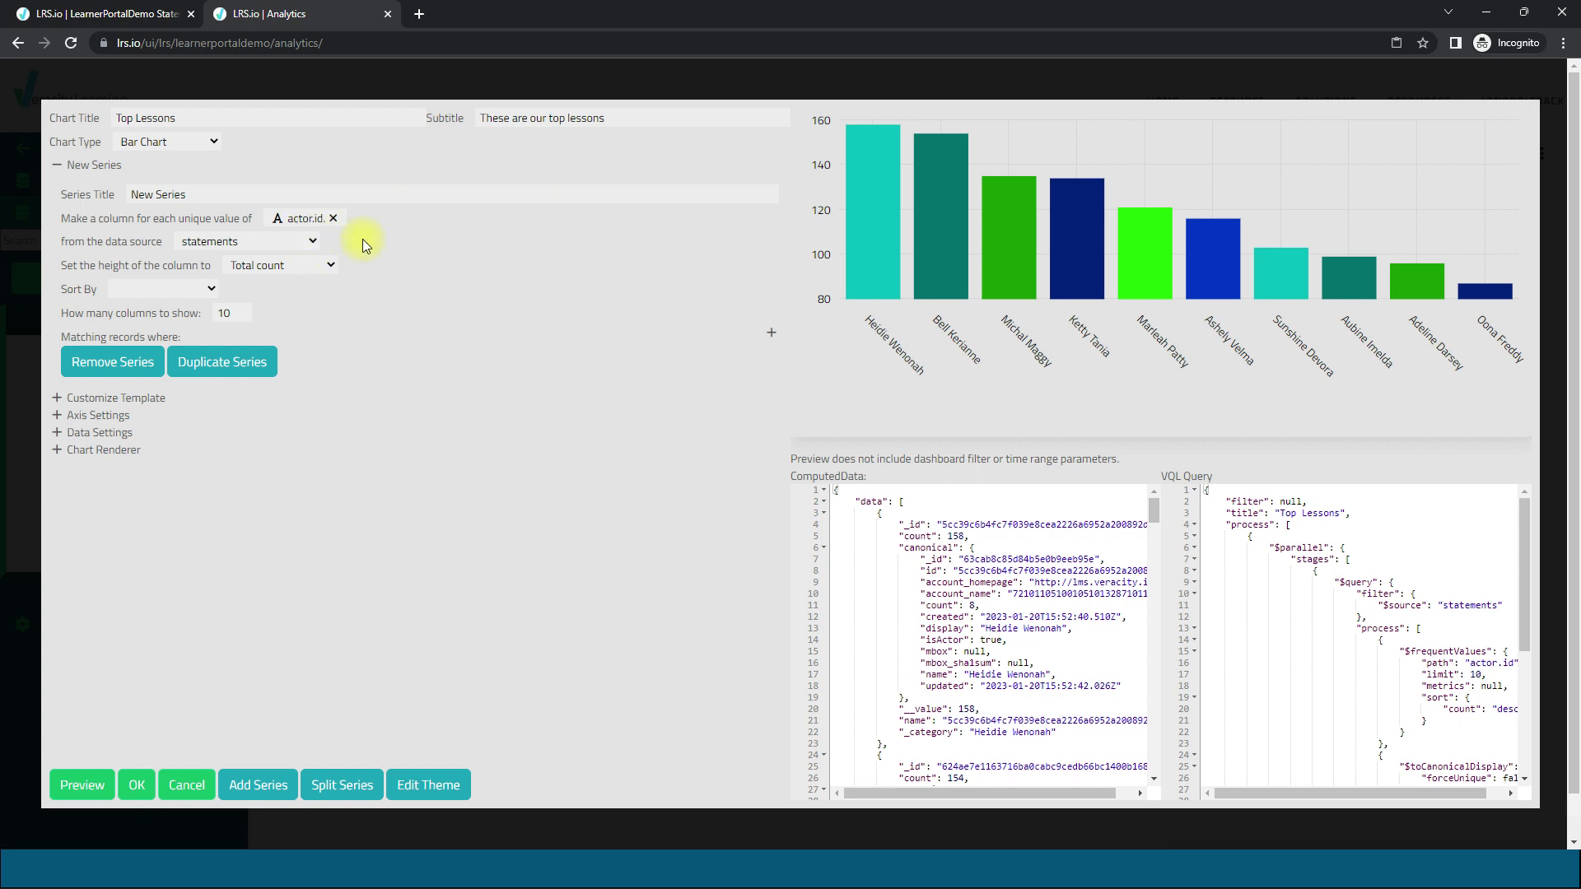
pyautogui.click(333, 219)
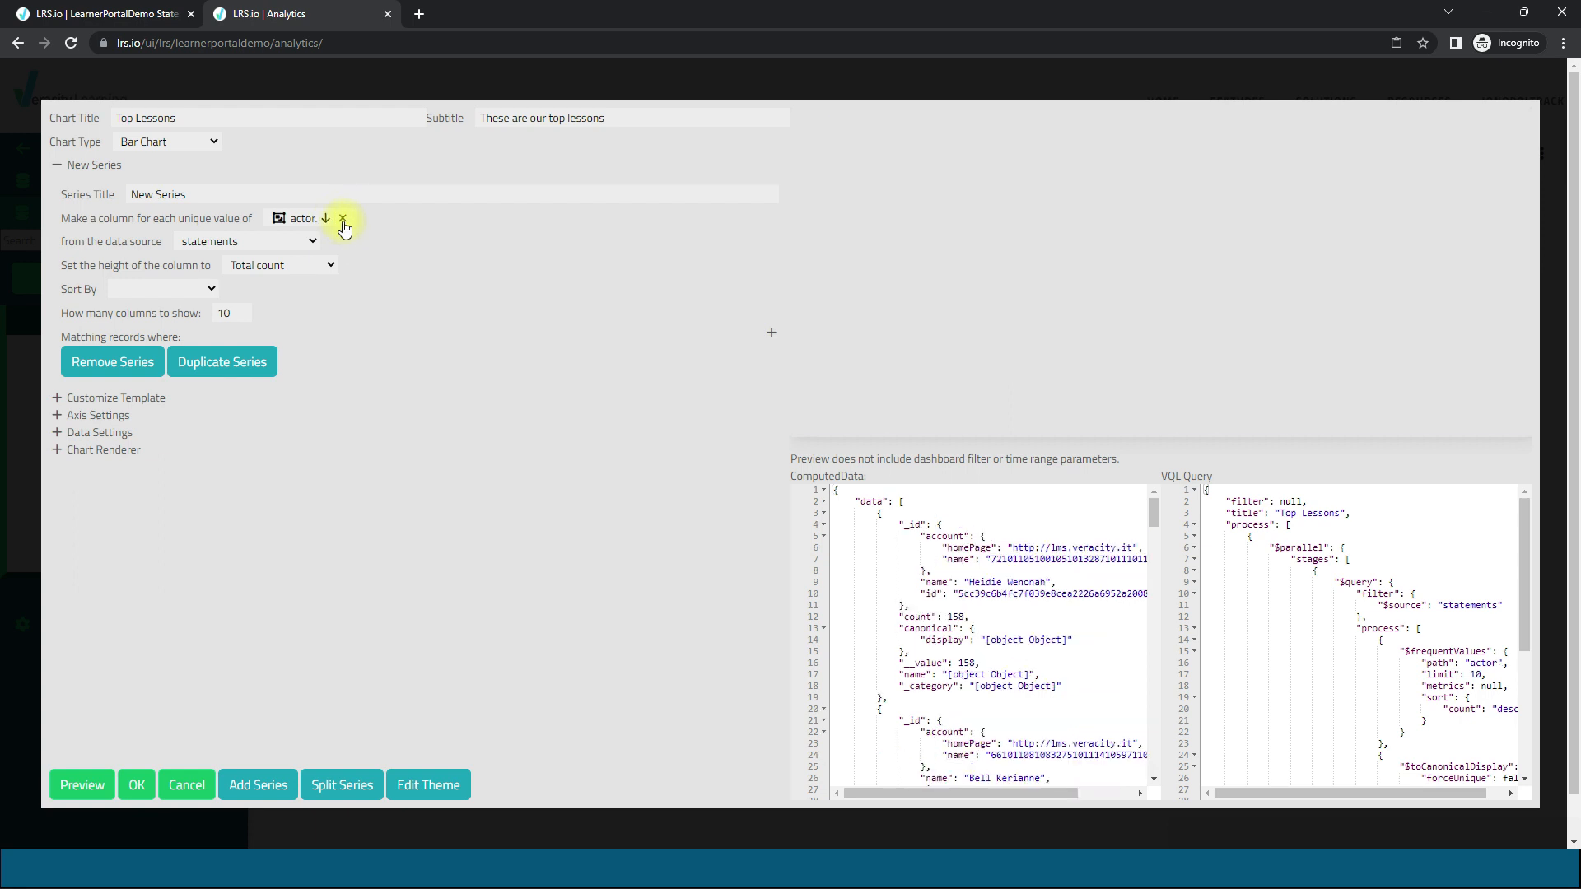
pyautogui.click(343, 219)
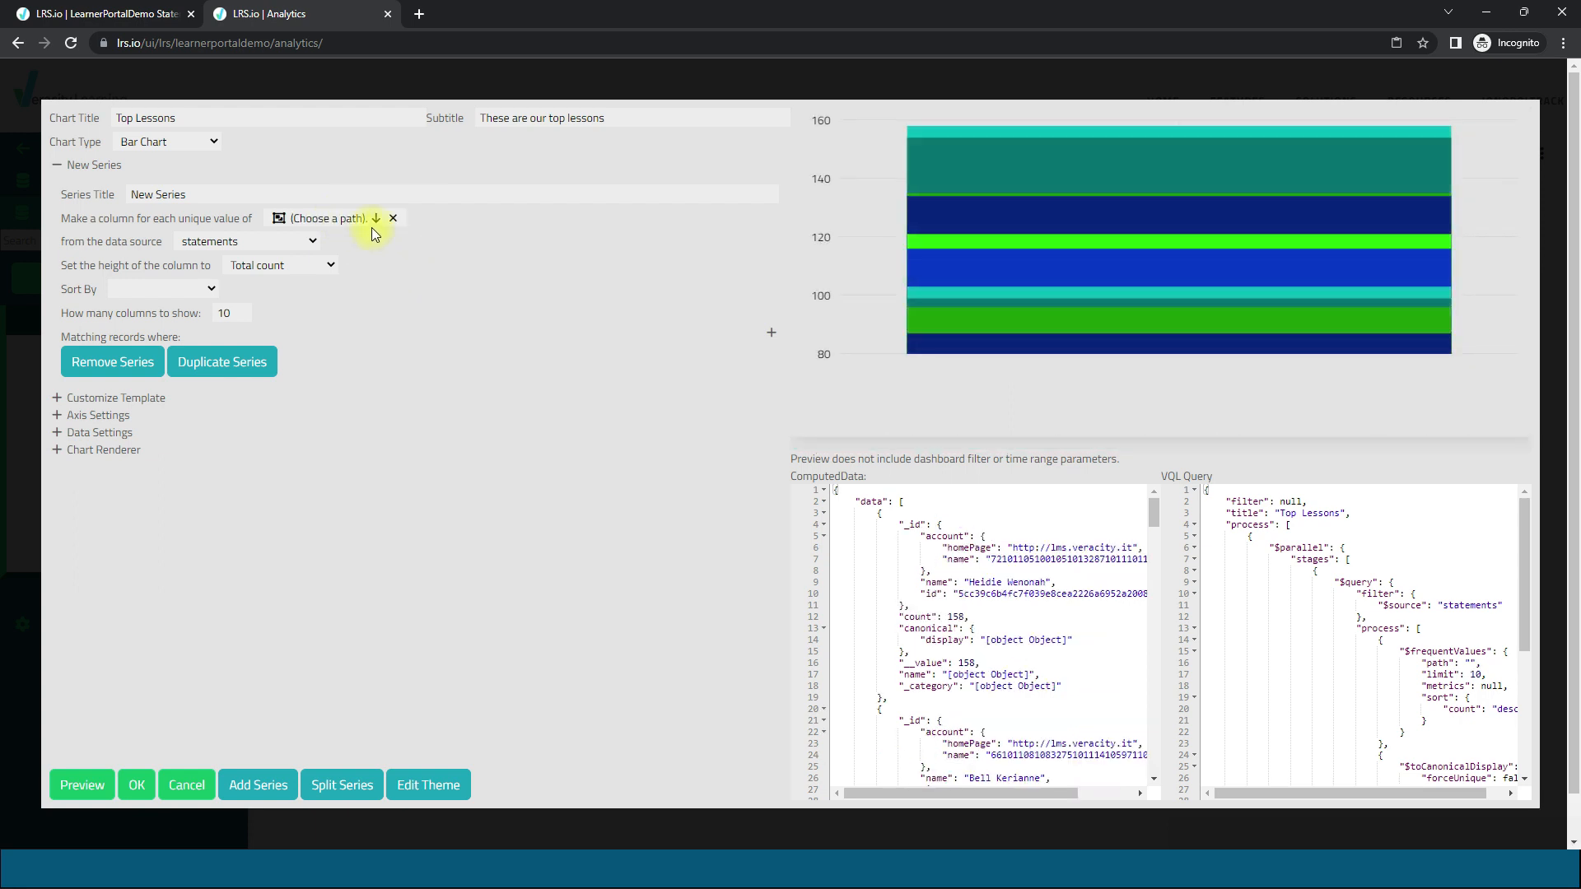
pyautogui.click(376, 218)
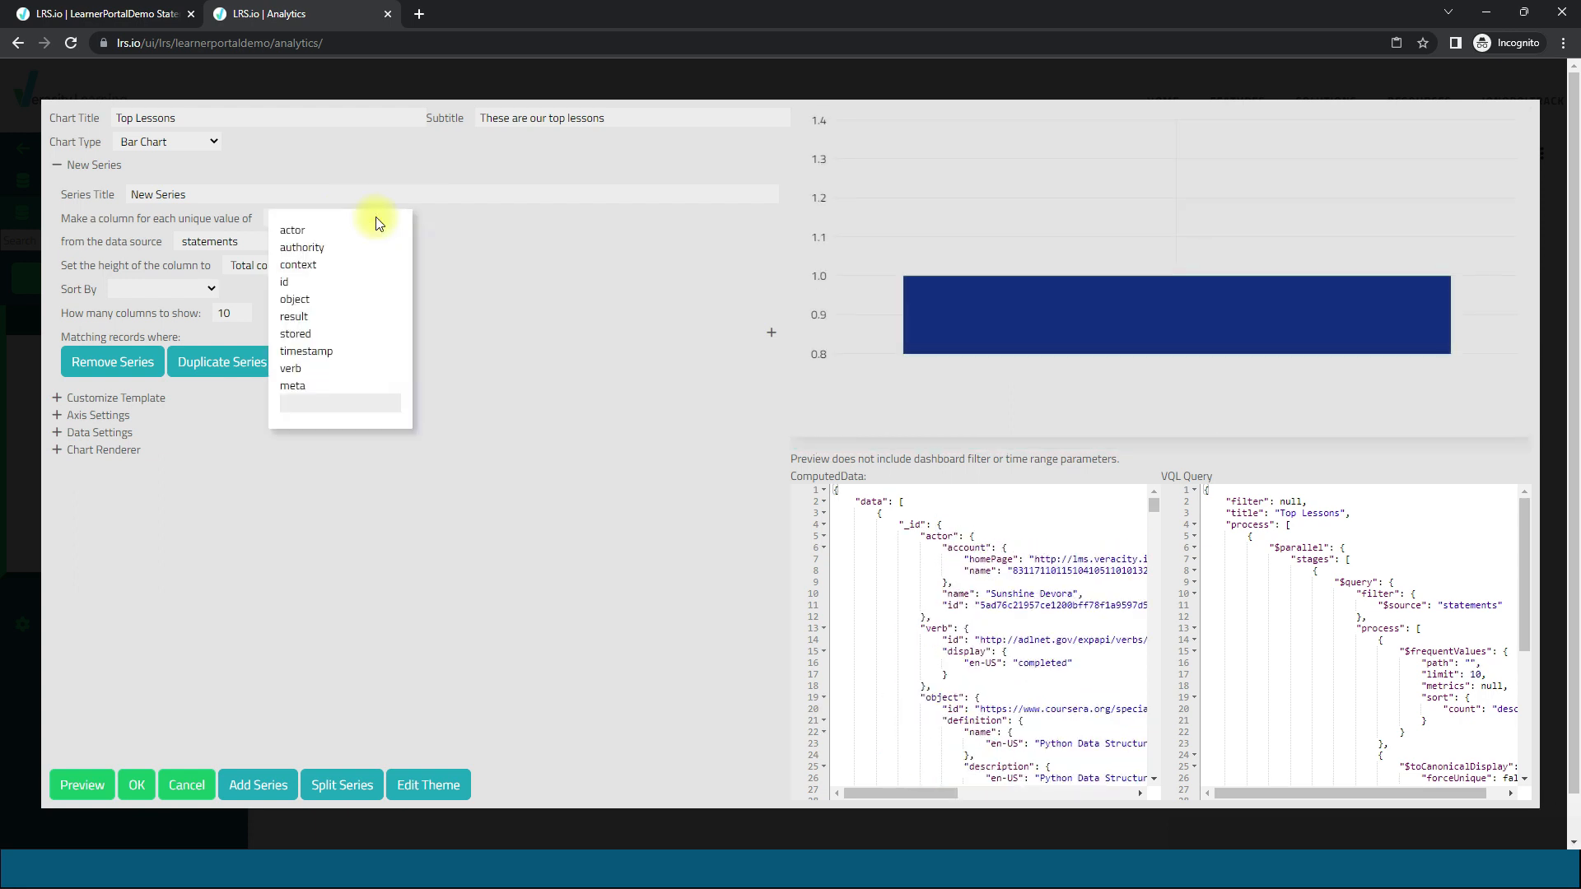
pyautogui.click(308, 298)
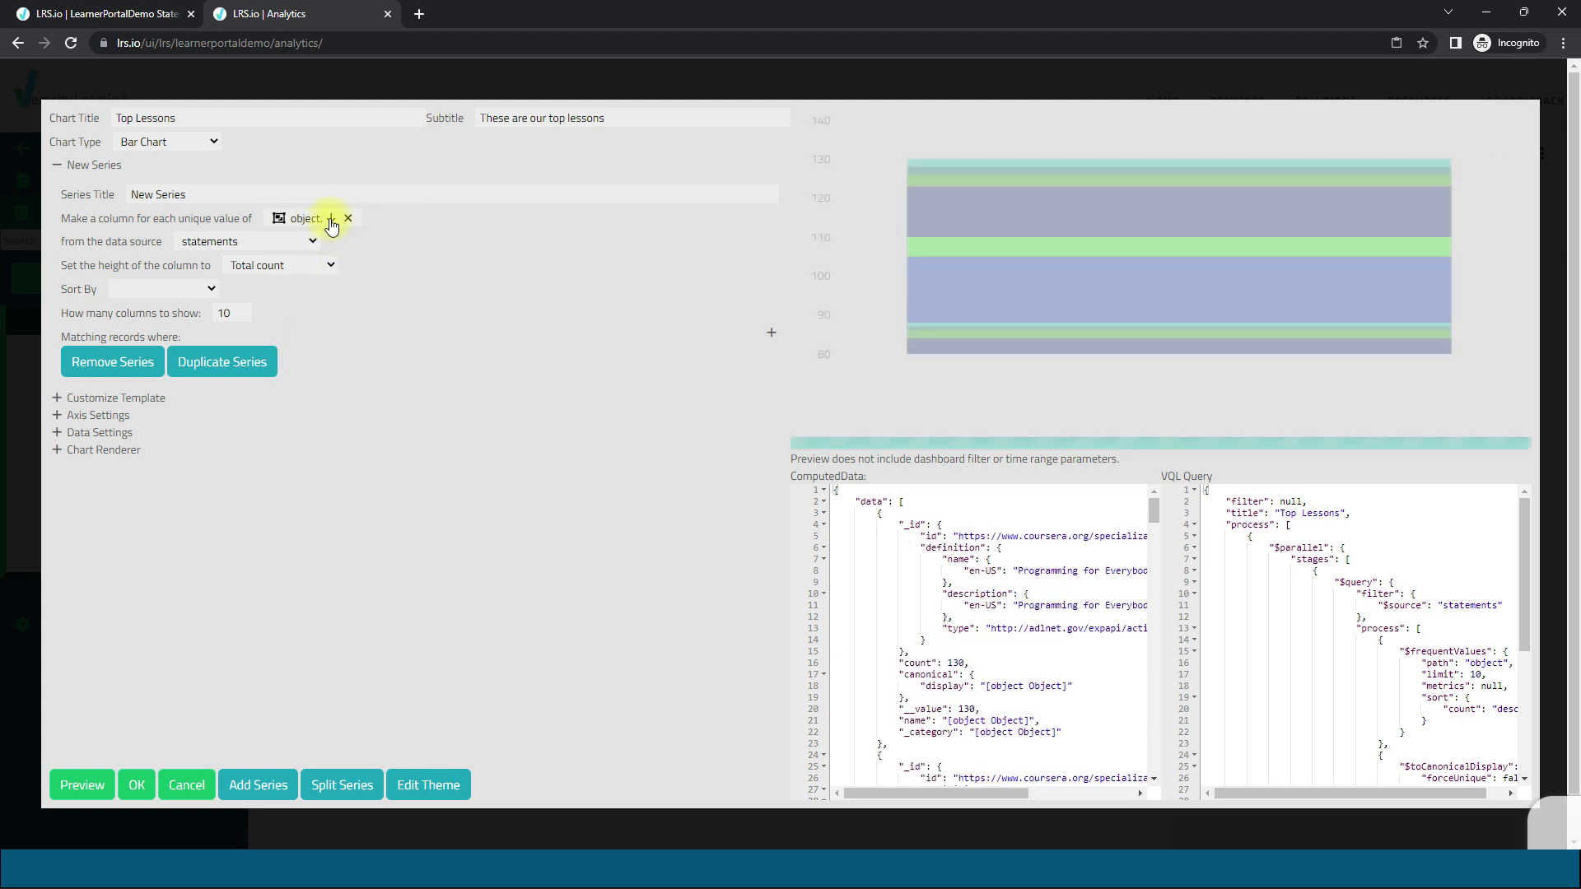
pyautogui.click(331, 222)
pyautogui.click(305, 249)
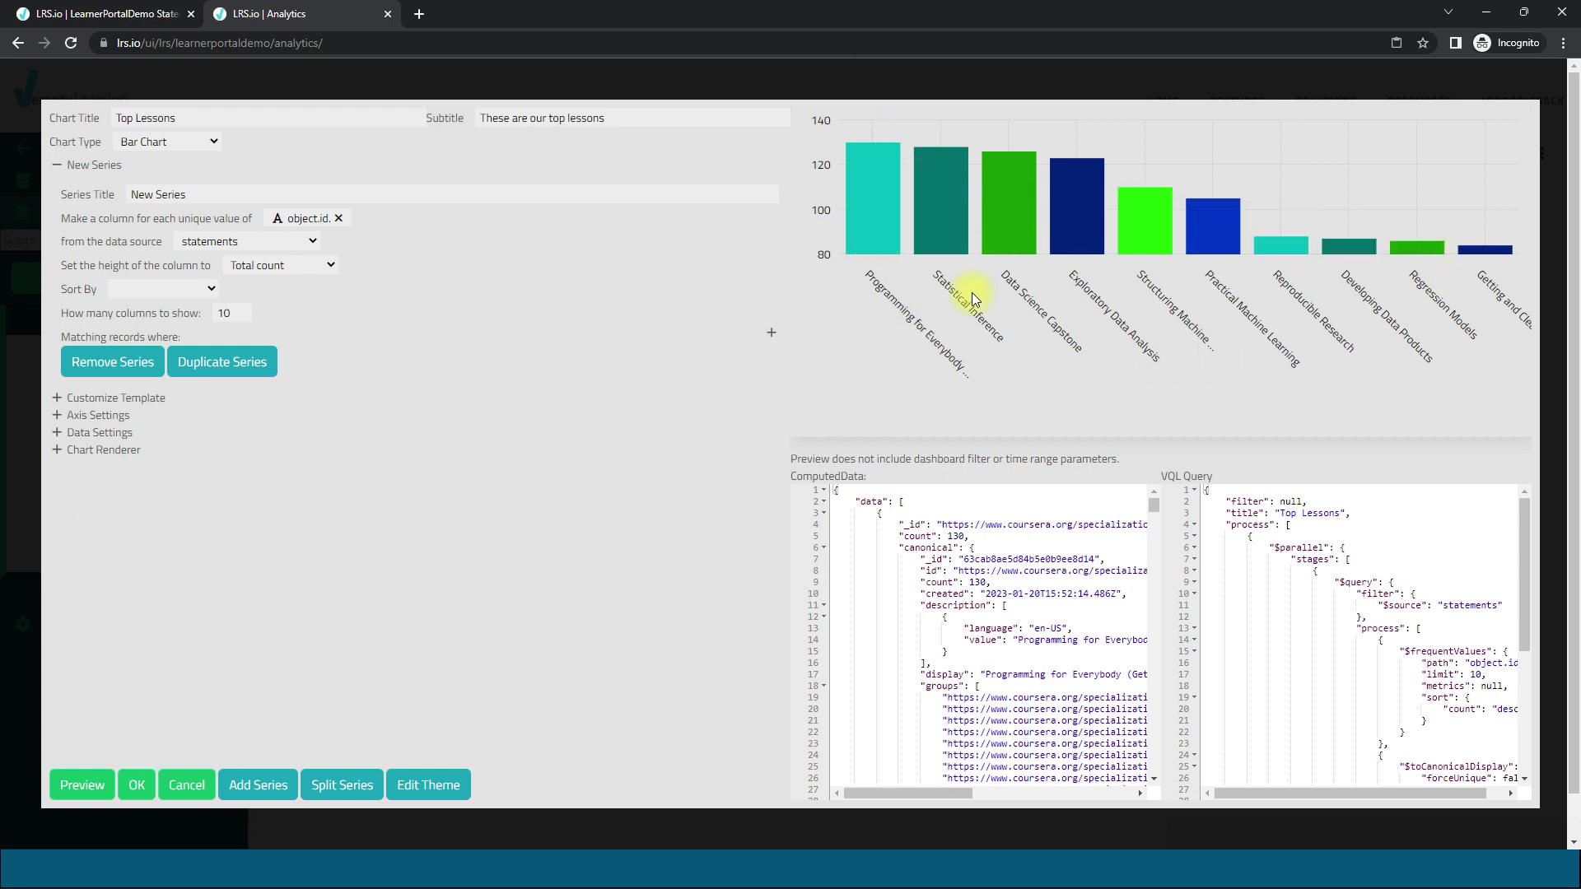
pyautogui.moveTo(875, 207)
pyautogui.click(769, 333)
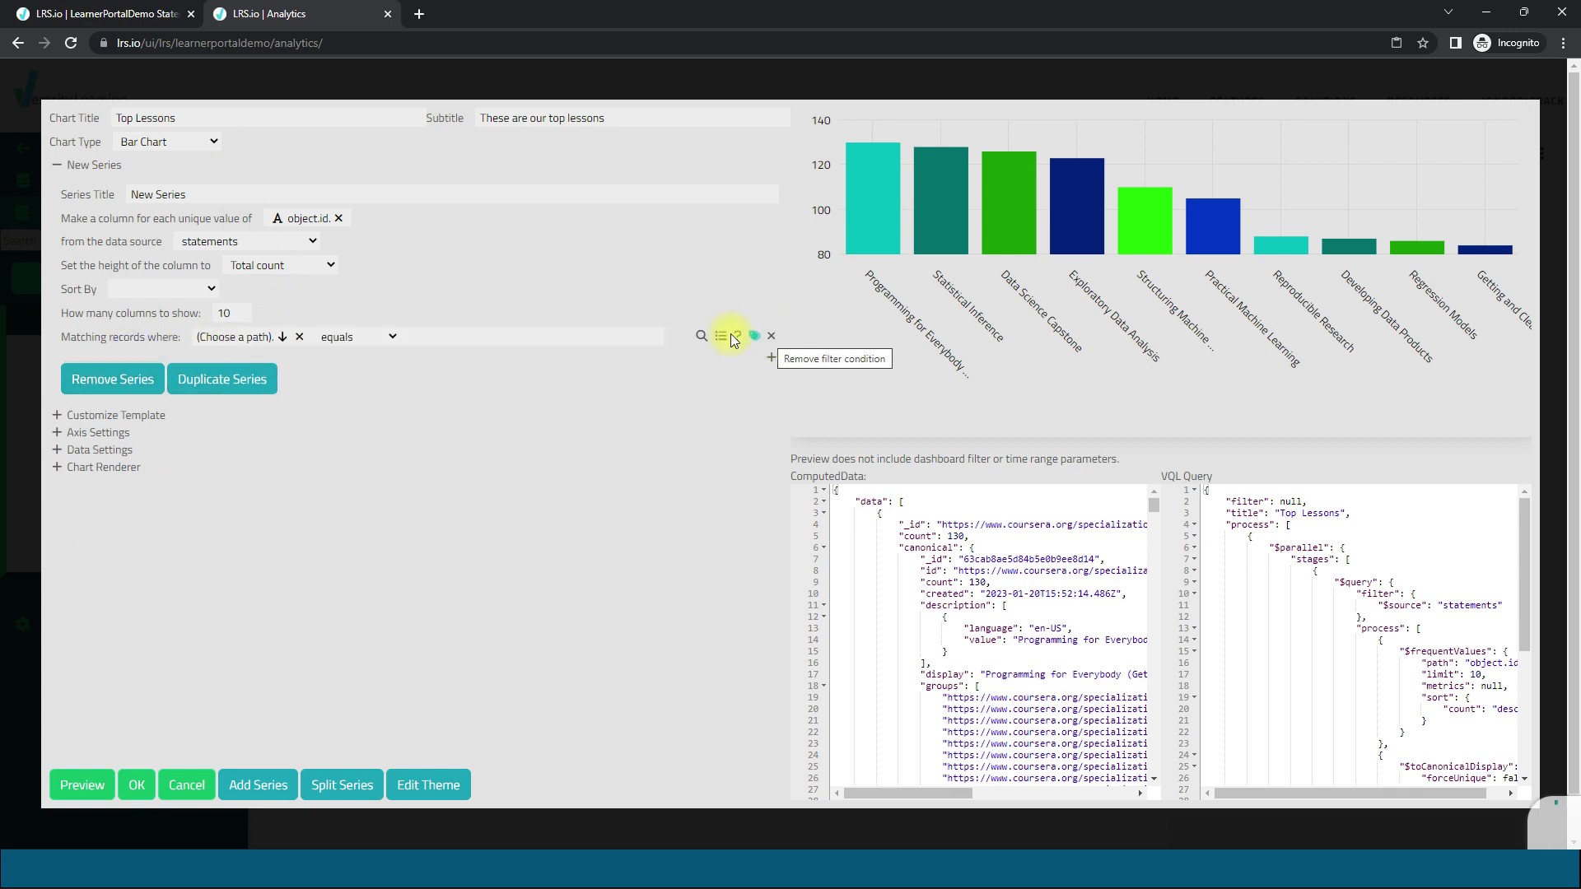
pyautogui.click(282, 341)
pyautogui.click(219, 418)
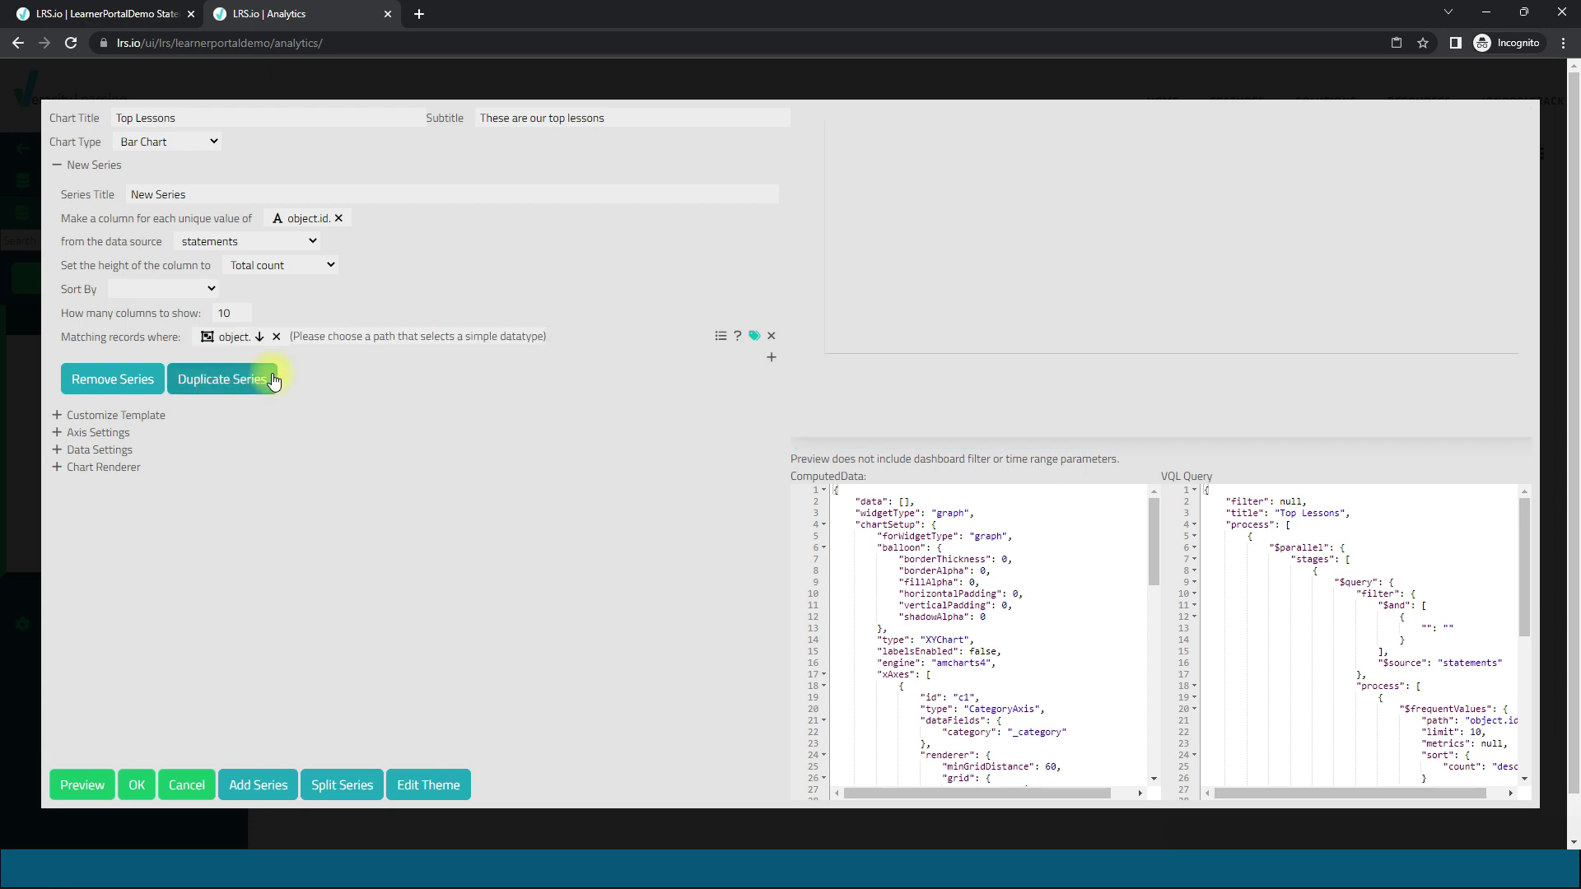
pyautogui.click(259, 337)
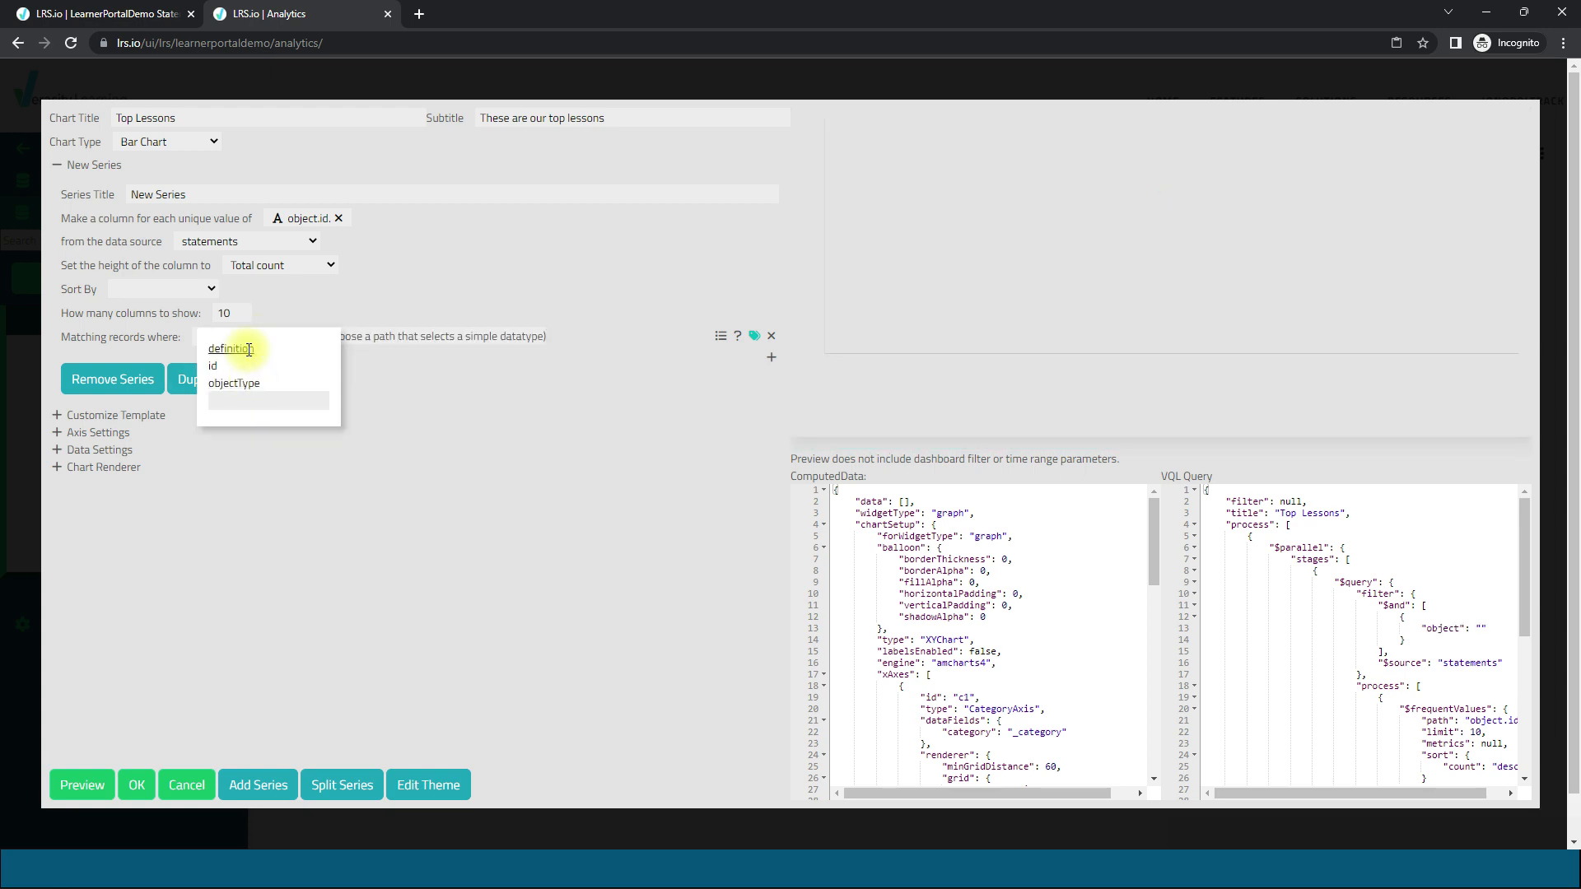
pyautogui.click(249, 350)
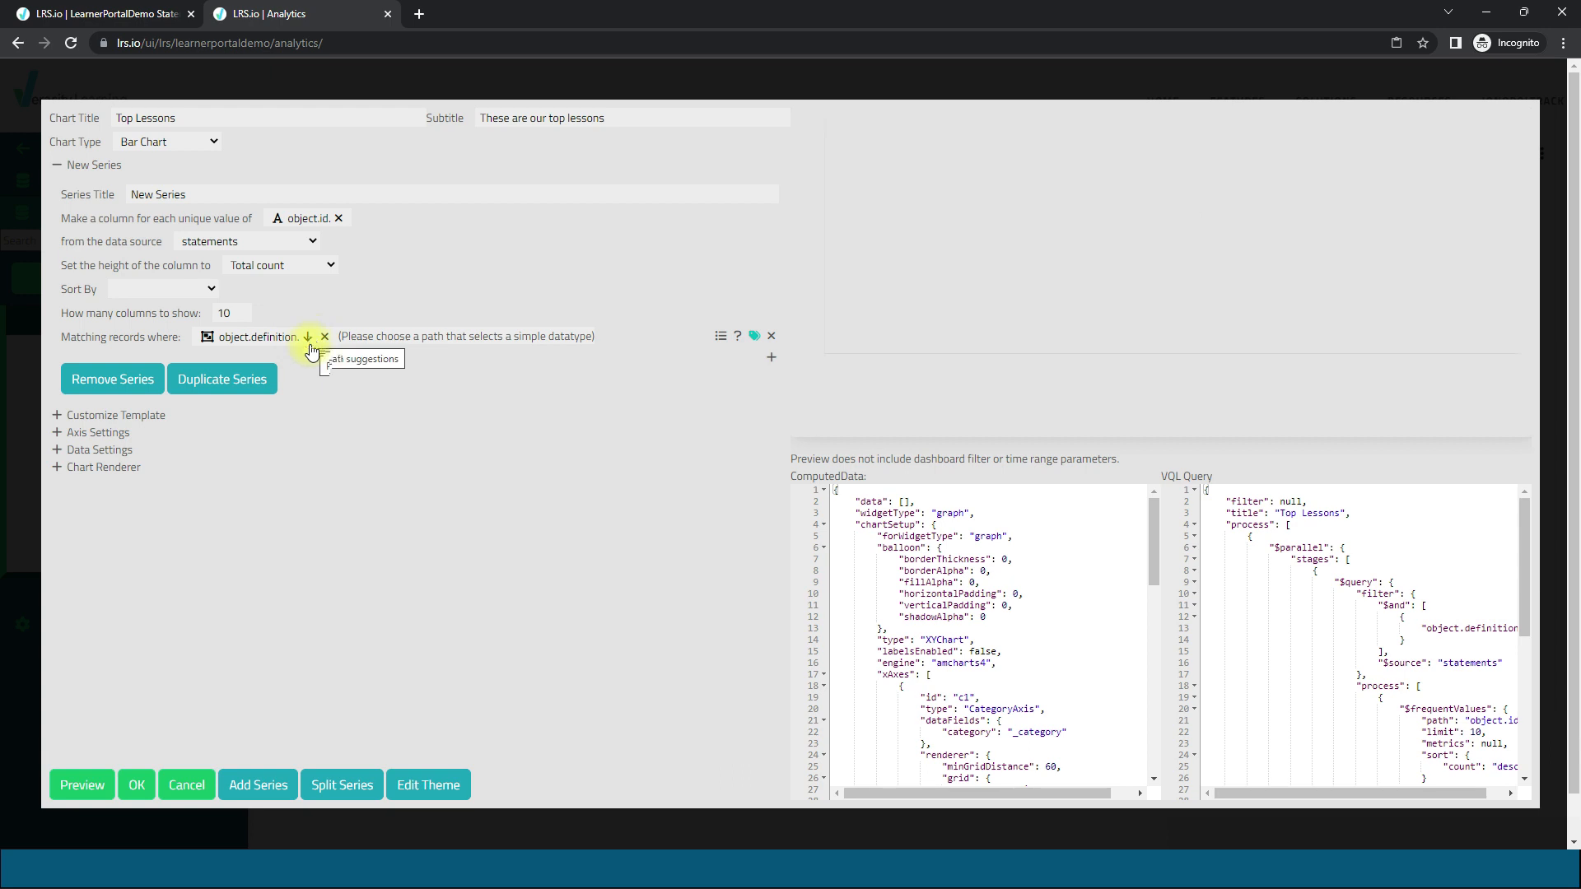
pyautogui.click(308, 337)
pyautogui.click(271, 416)
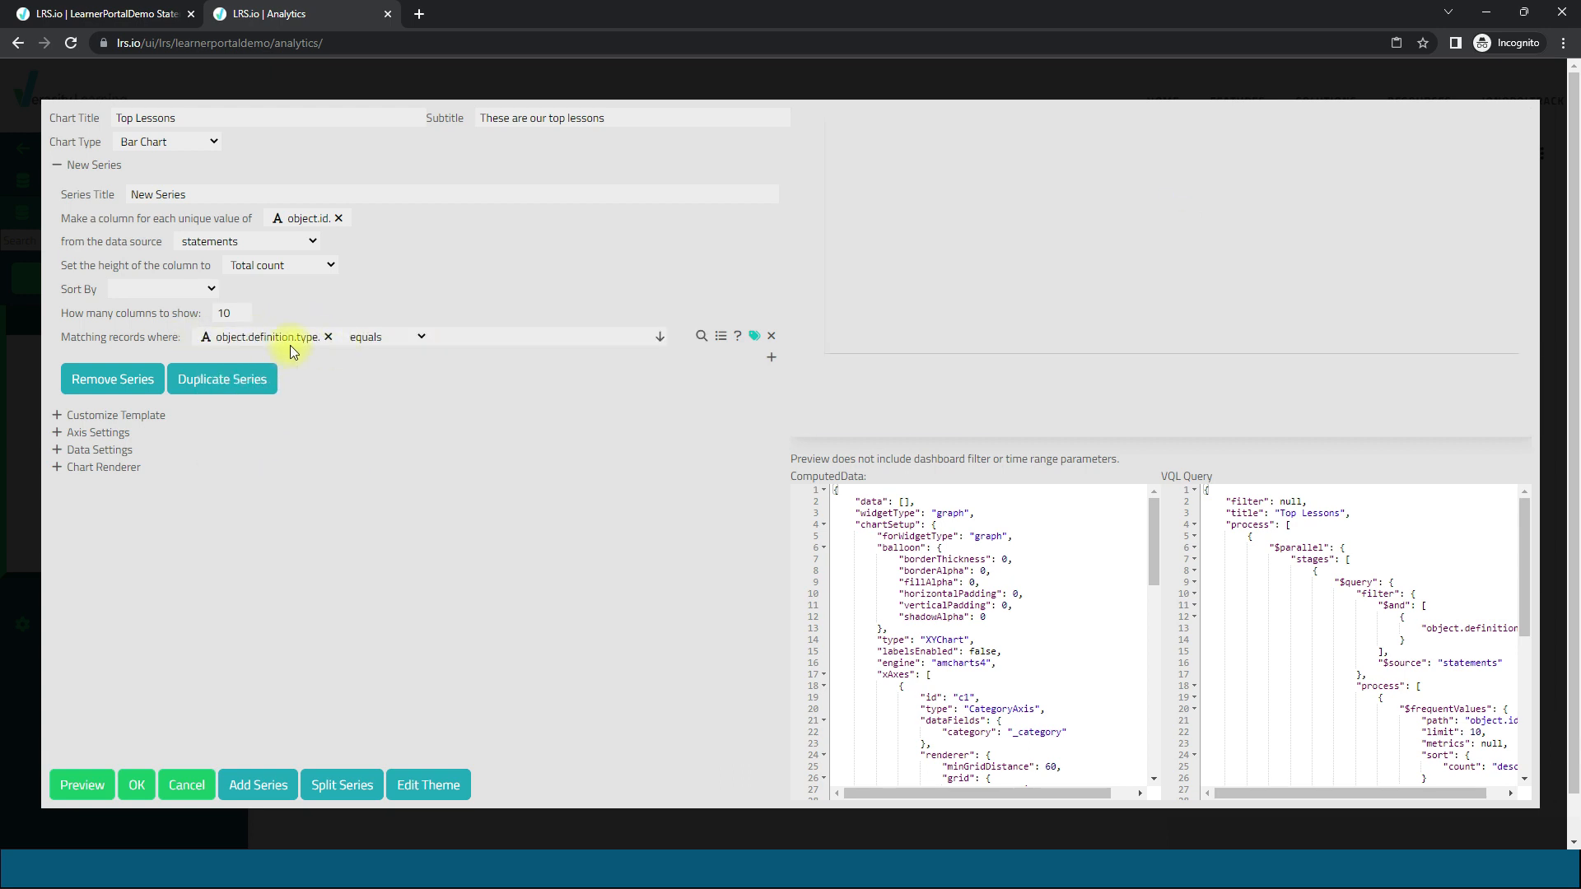
pyautogui.click(660, 344)
pyautogui.click(633, 366)
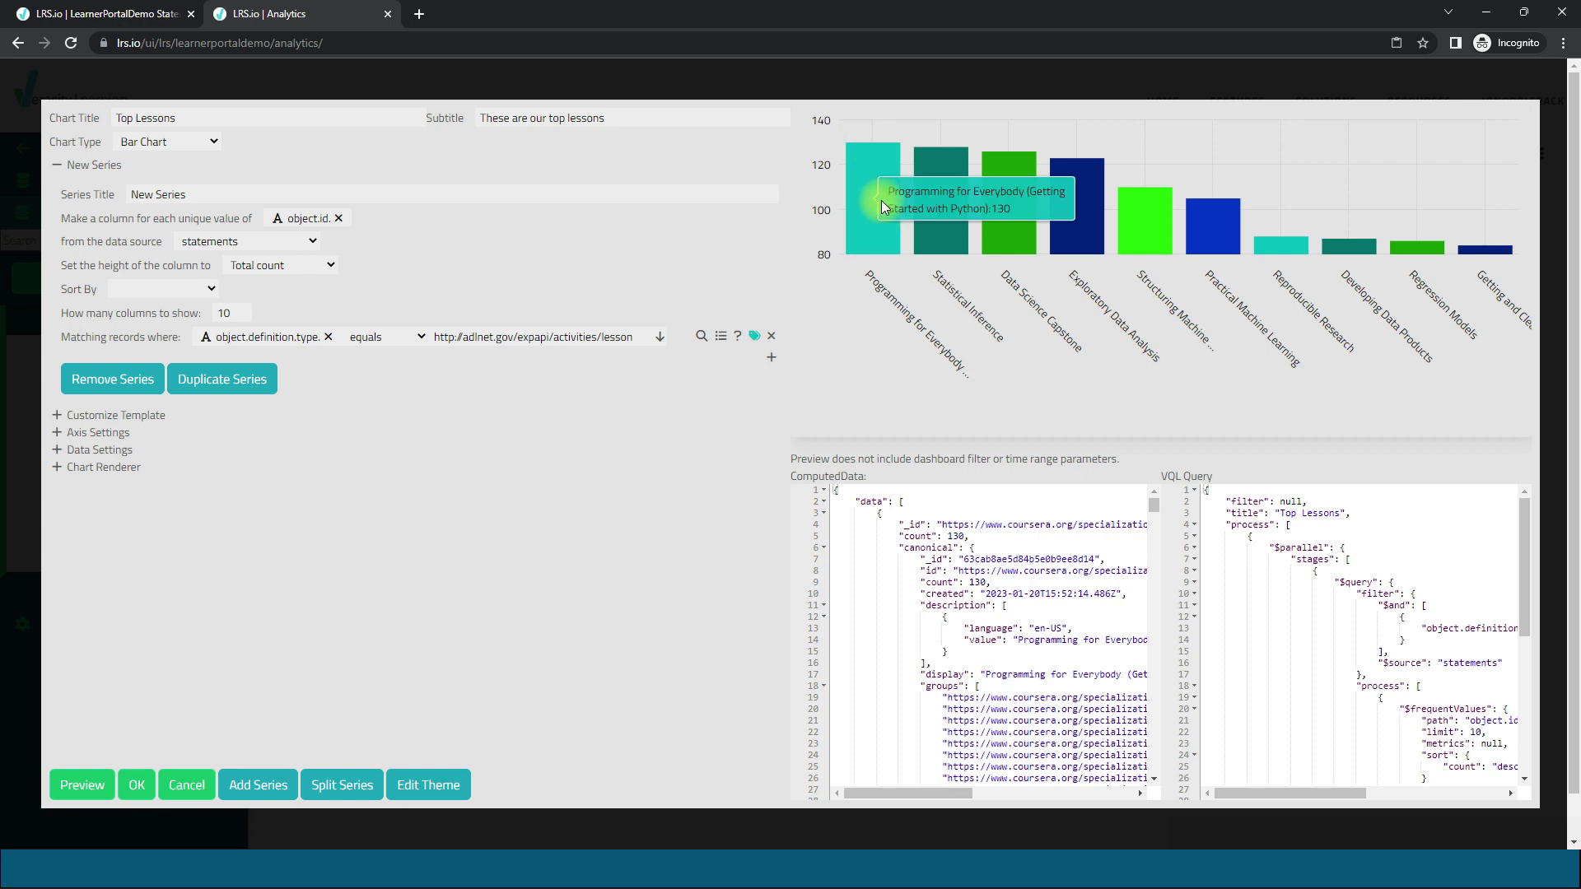
pyautogui.click(142, 785)
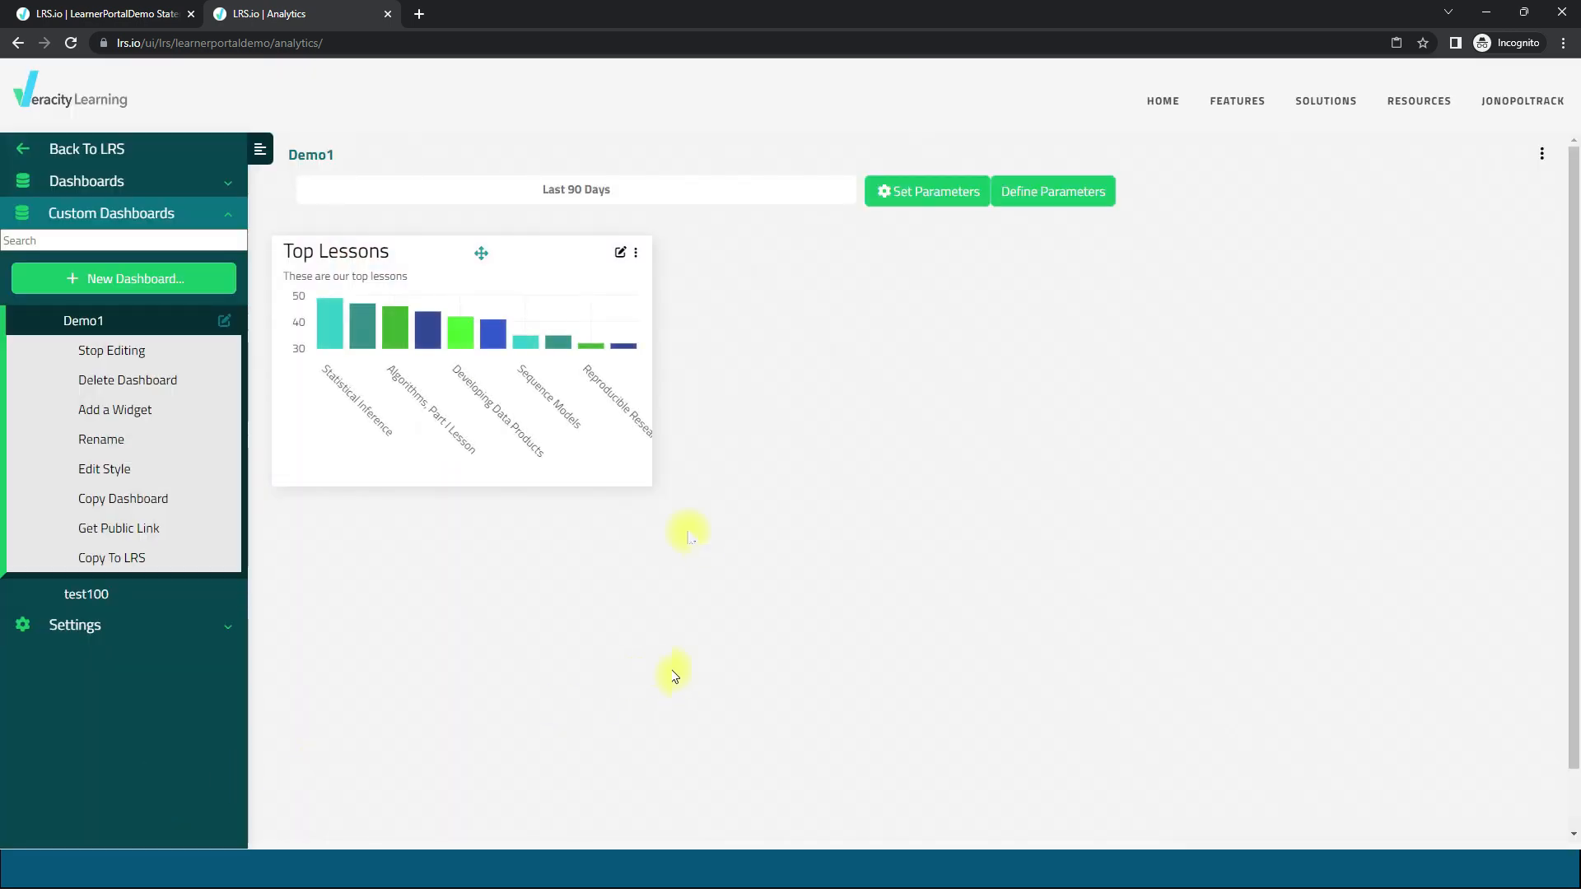
# Step: Enlarge the Top Lessons widget to most of the dashboard's width and move it down, leaving free space above it
pyautogui.moveTo(648, 484); pyautogui.dragTo(1308, 564)
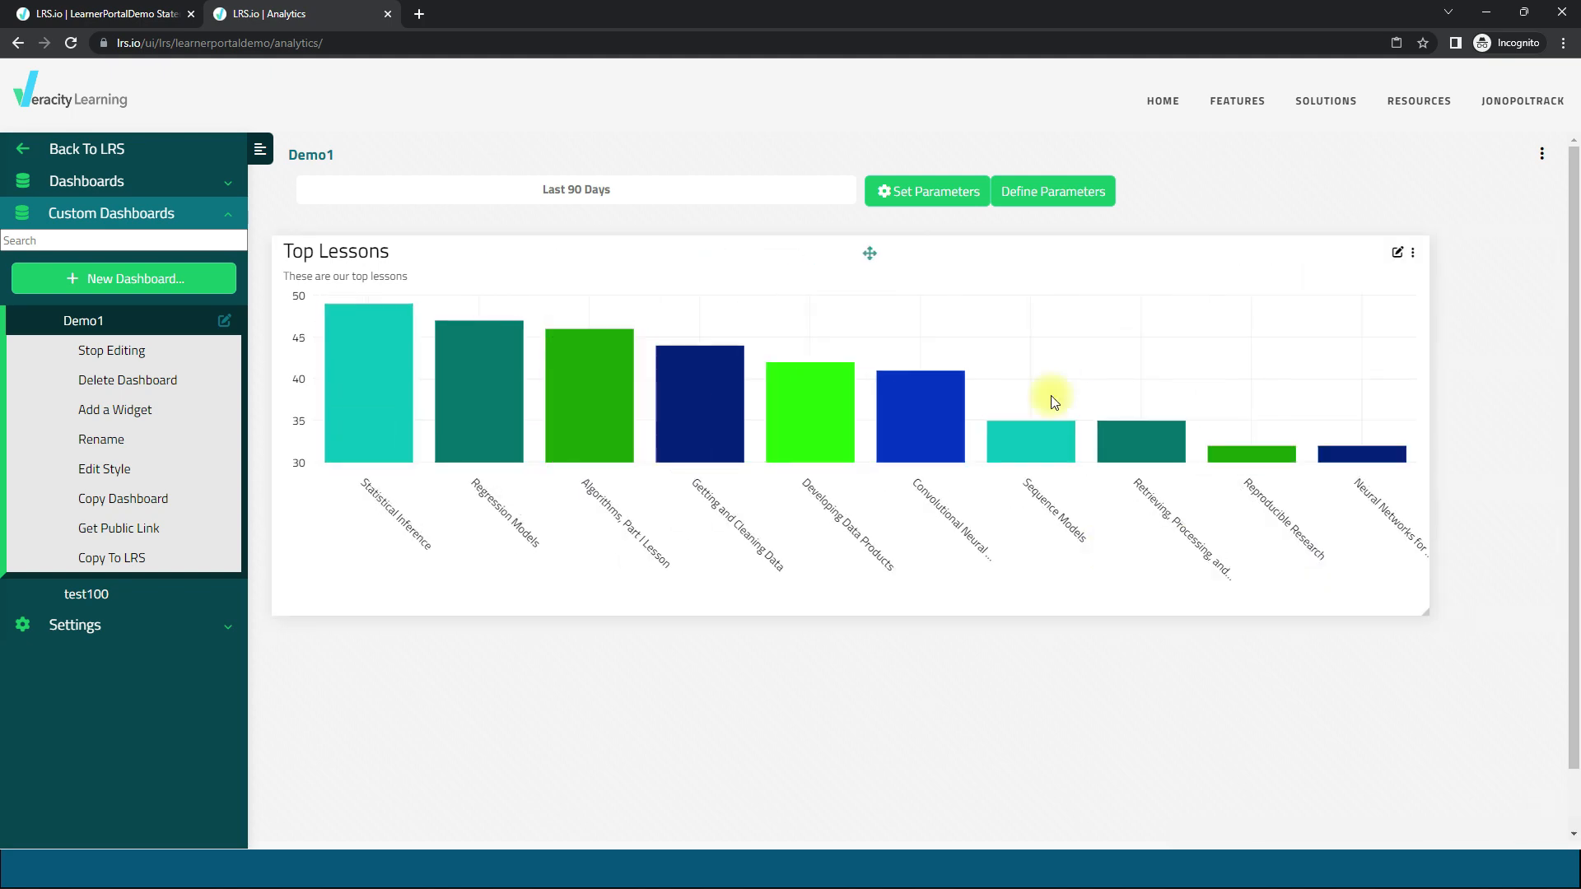
pyautogui.moveTo(869, 249); pyautogui.dragTo(867, 477)
pyautogui.scroll(-4, 923, 619)
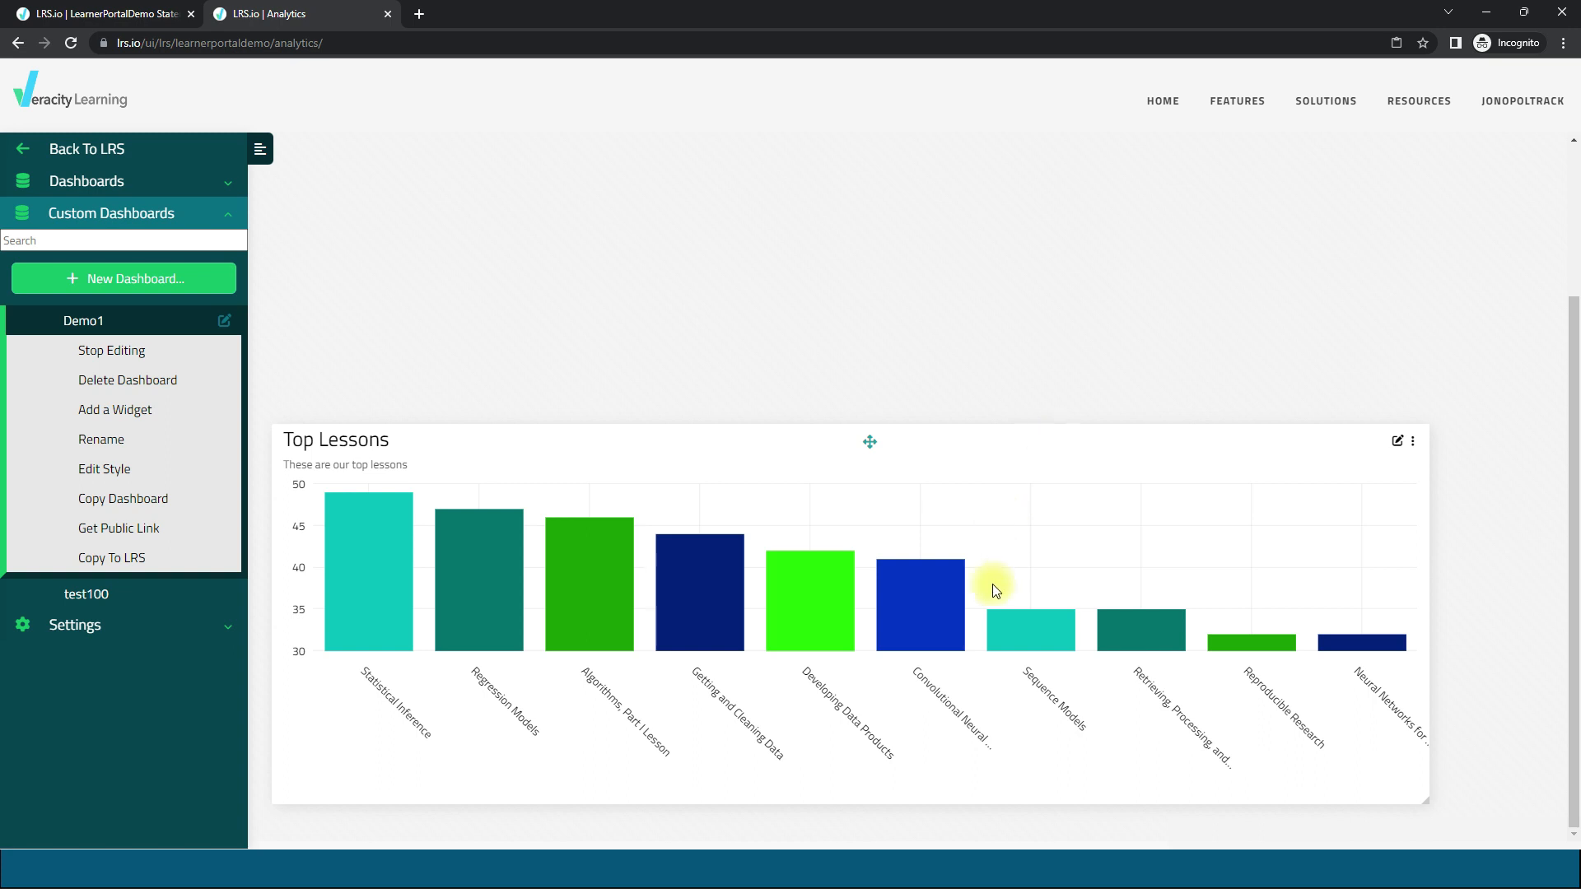
pyautogui.scroll(3, 859, 487)
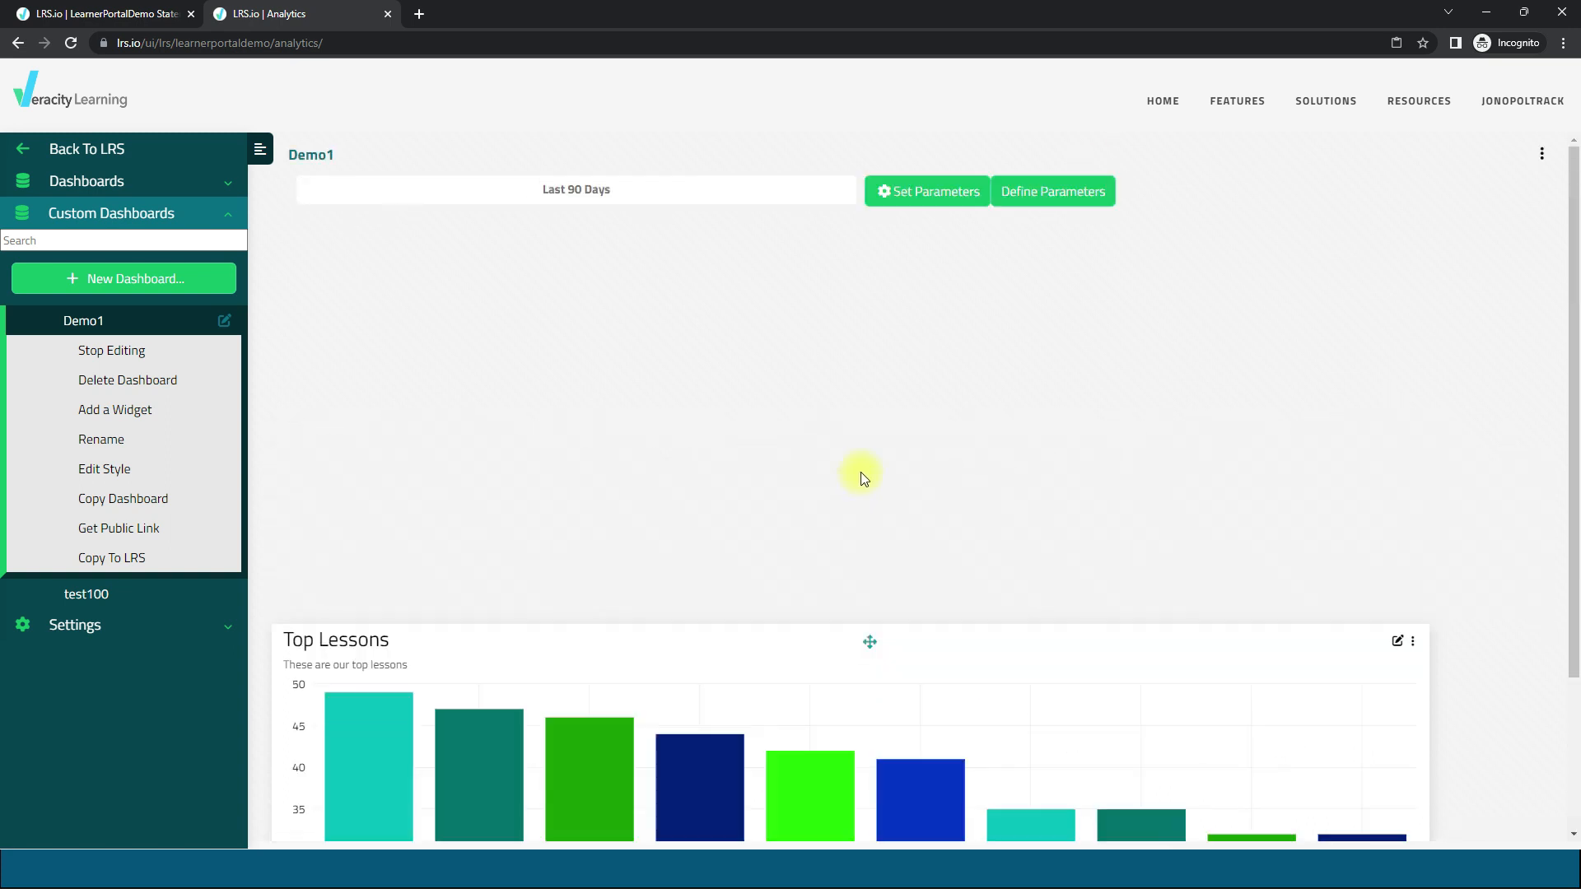
# Step: Add a second chart widget titled "Lessons In Data Science" with the subtitle "These are the lessons"
pyautogui.click(124, 420)
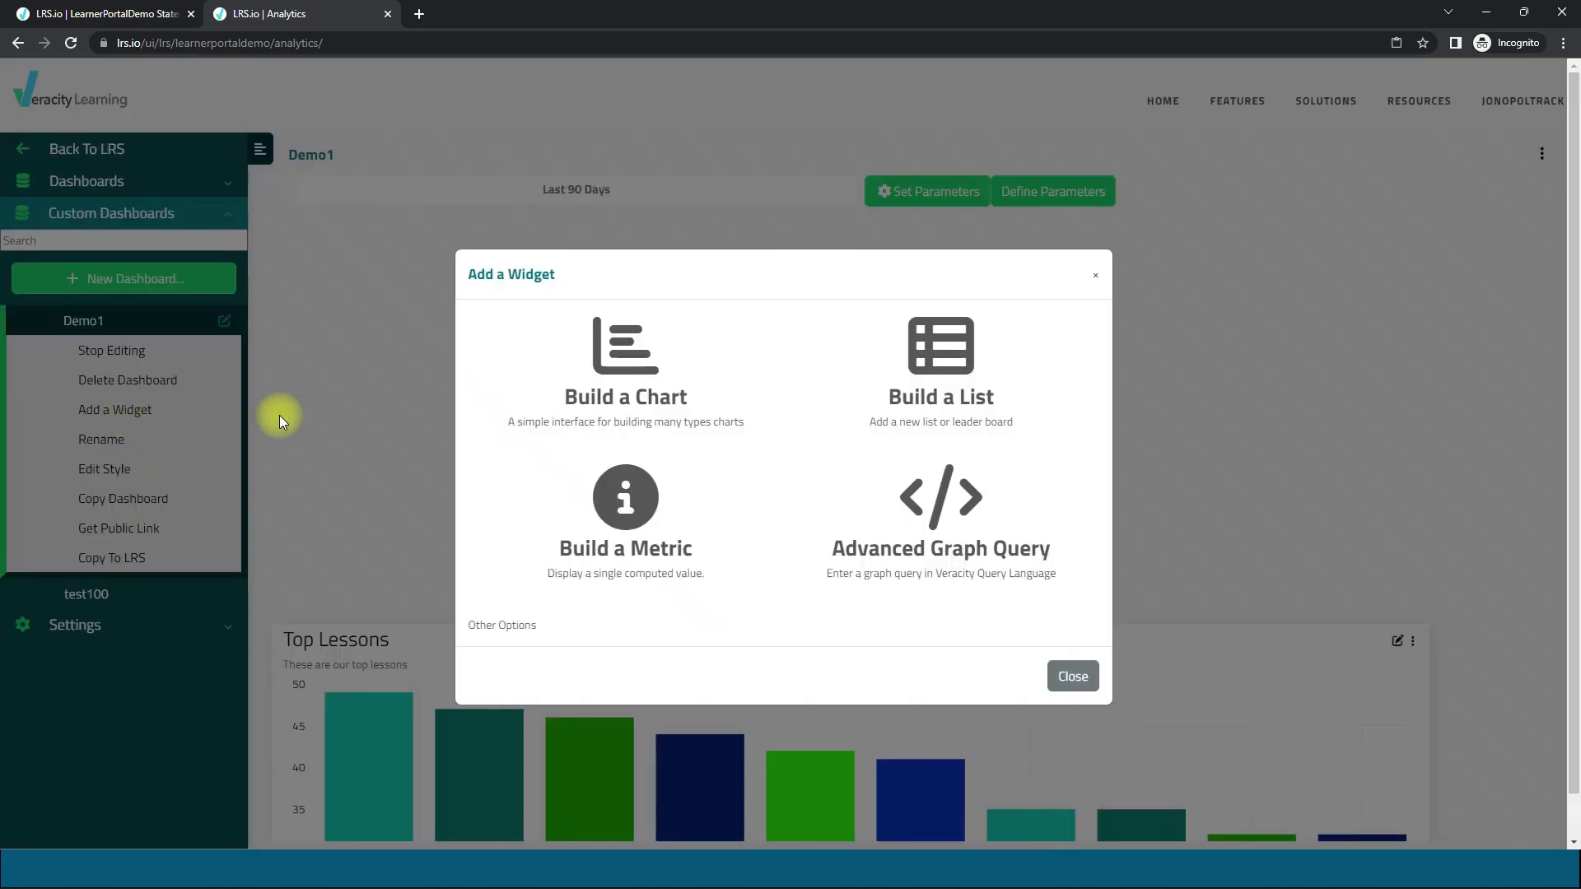
pyautogui.click(655, 407)
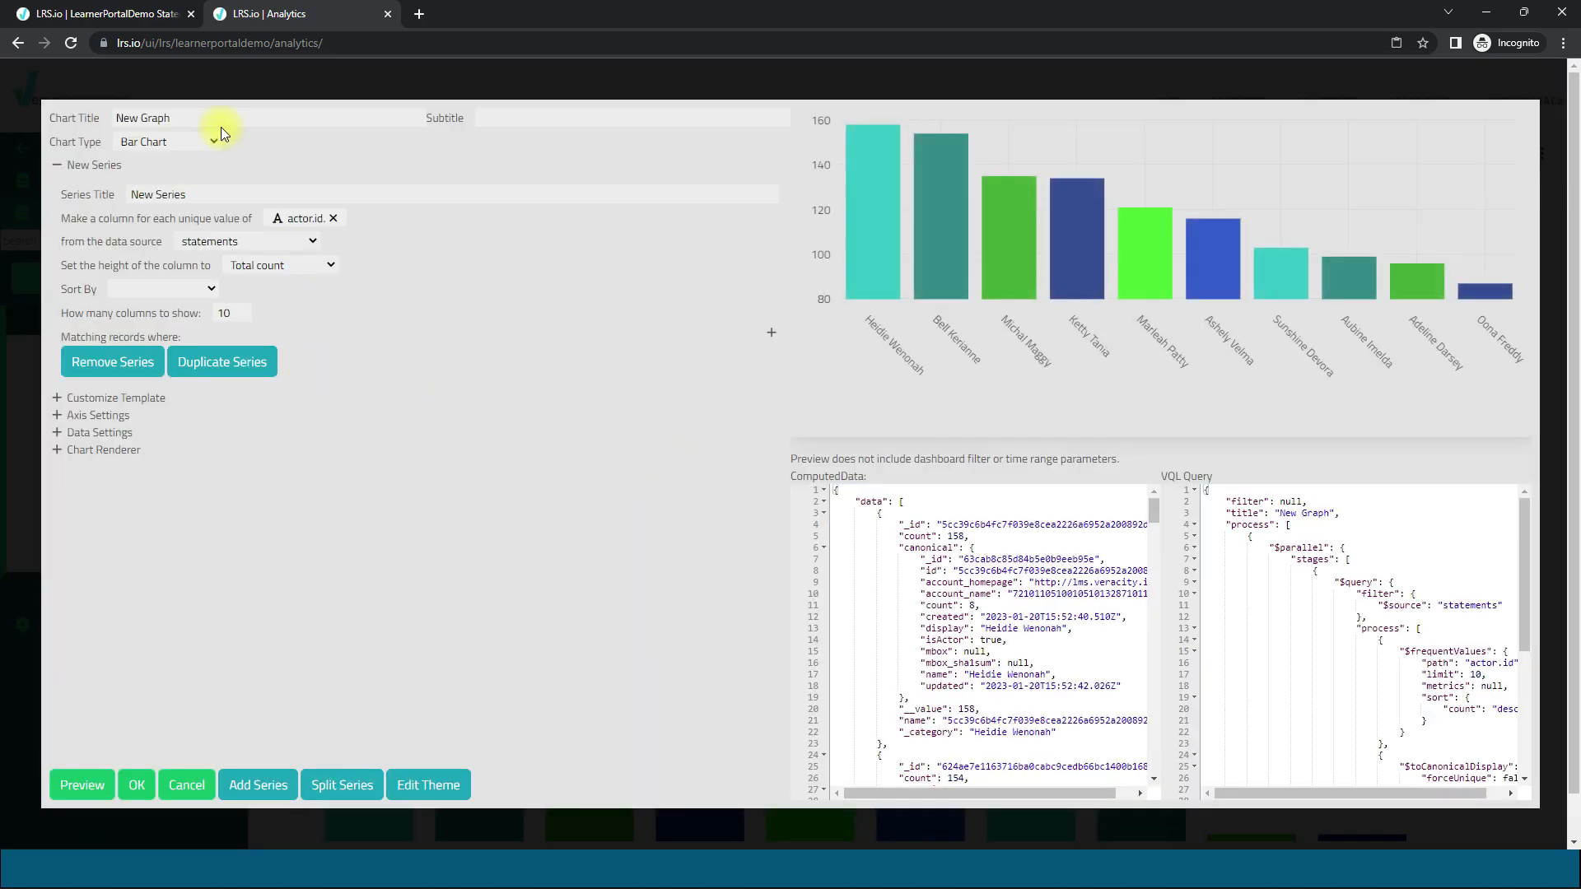
pyautogui.moveTo(172, 118); pyautogui.dragTo(93, 123)
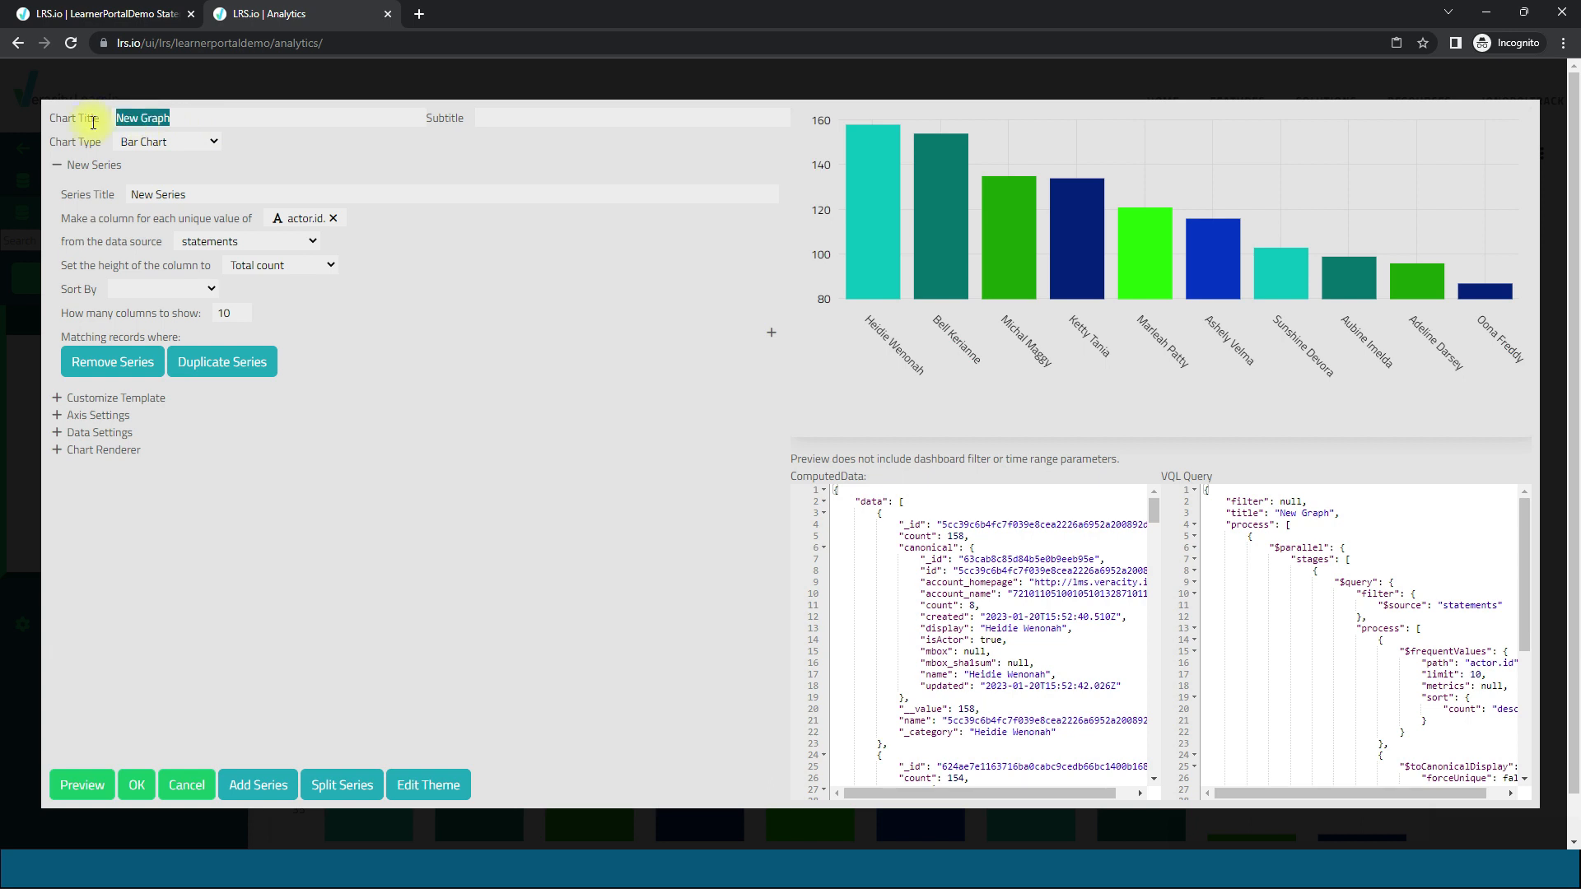
pyautogui.write('Lessons In Data Science')
pyautogui.click(499, 116)
pyautogui.write('The')
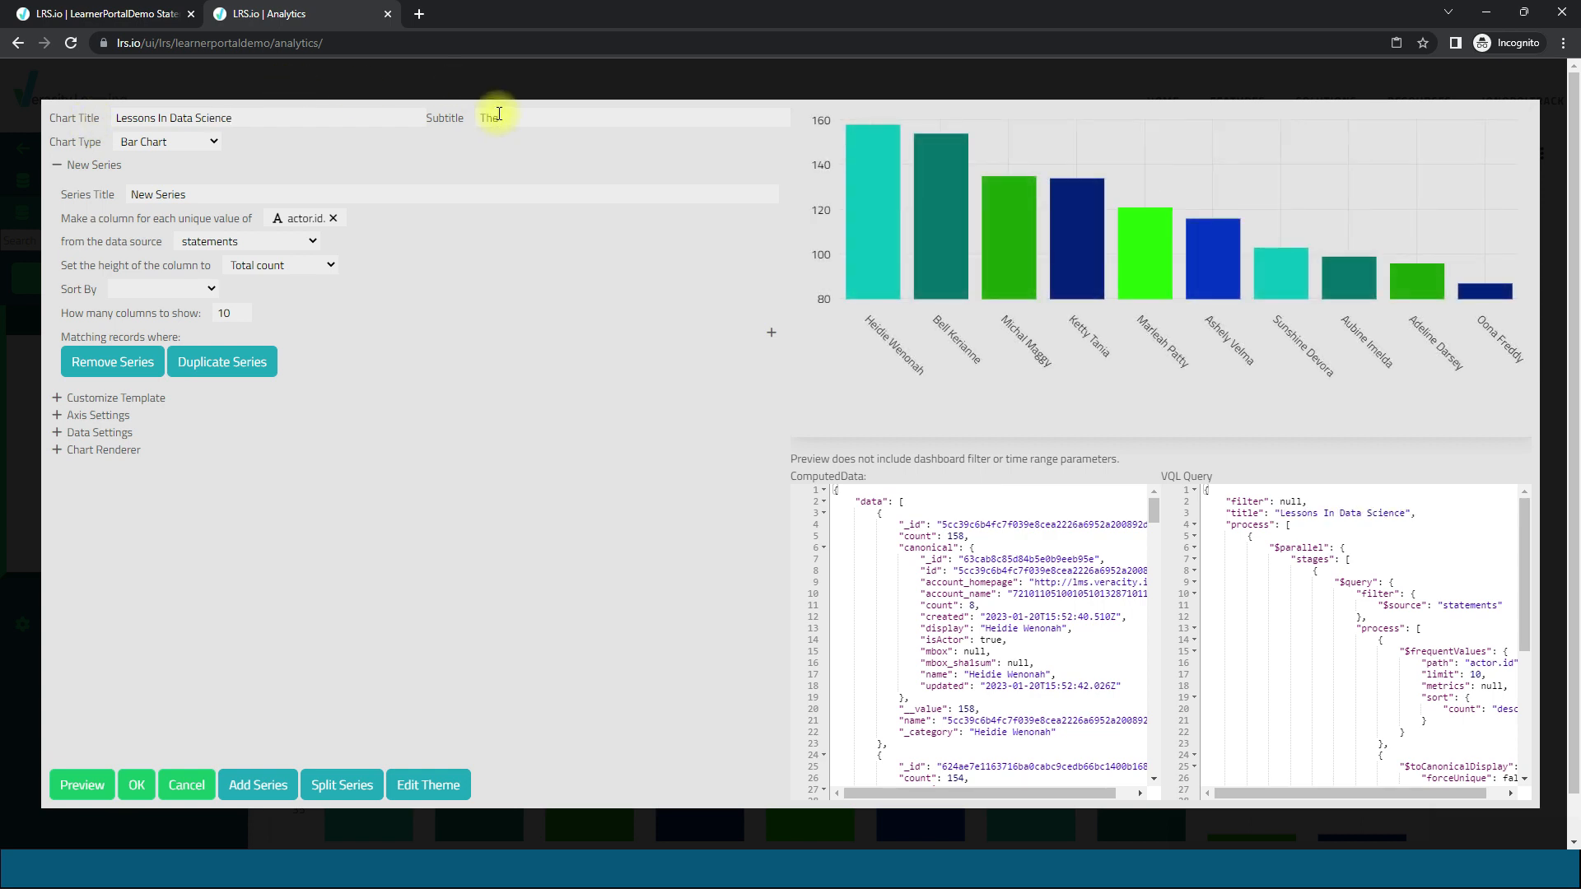
pyautogui.write('se are the lessons')
# Step: Make the Lessons In Data Science chart show a column for each unique value of object.id
pyautogui.click(334, 218)
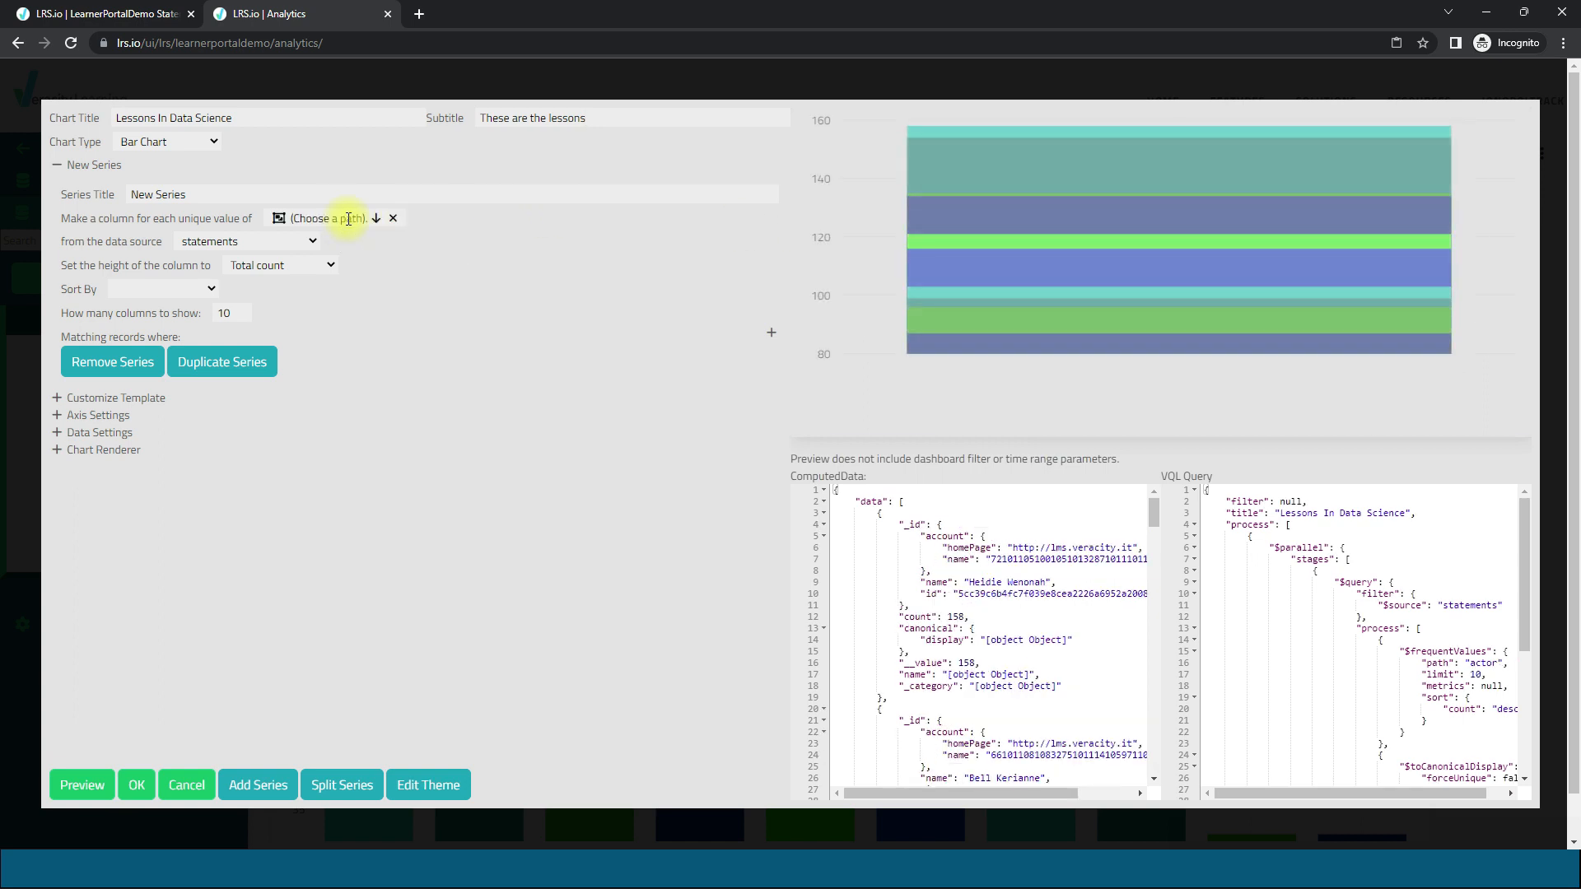
pyautogui.click(375, 218)
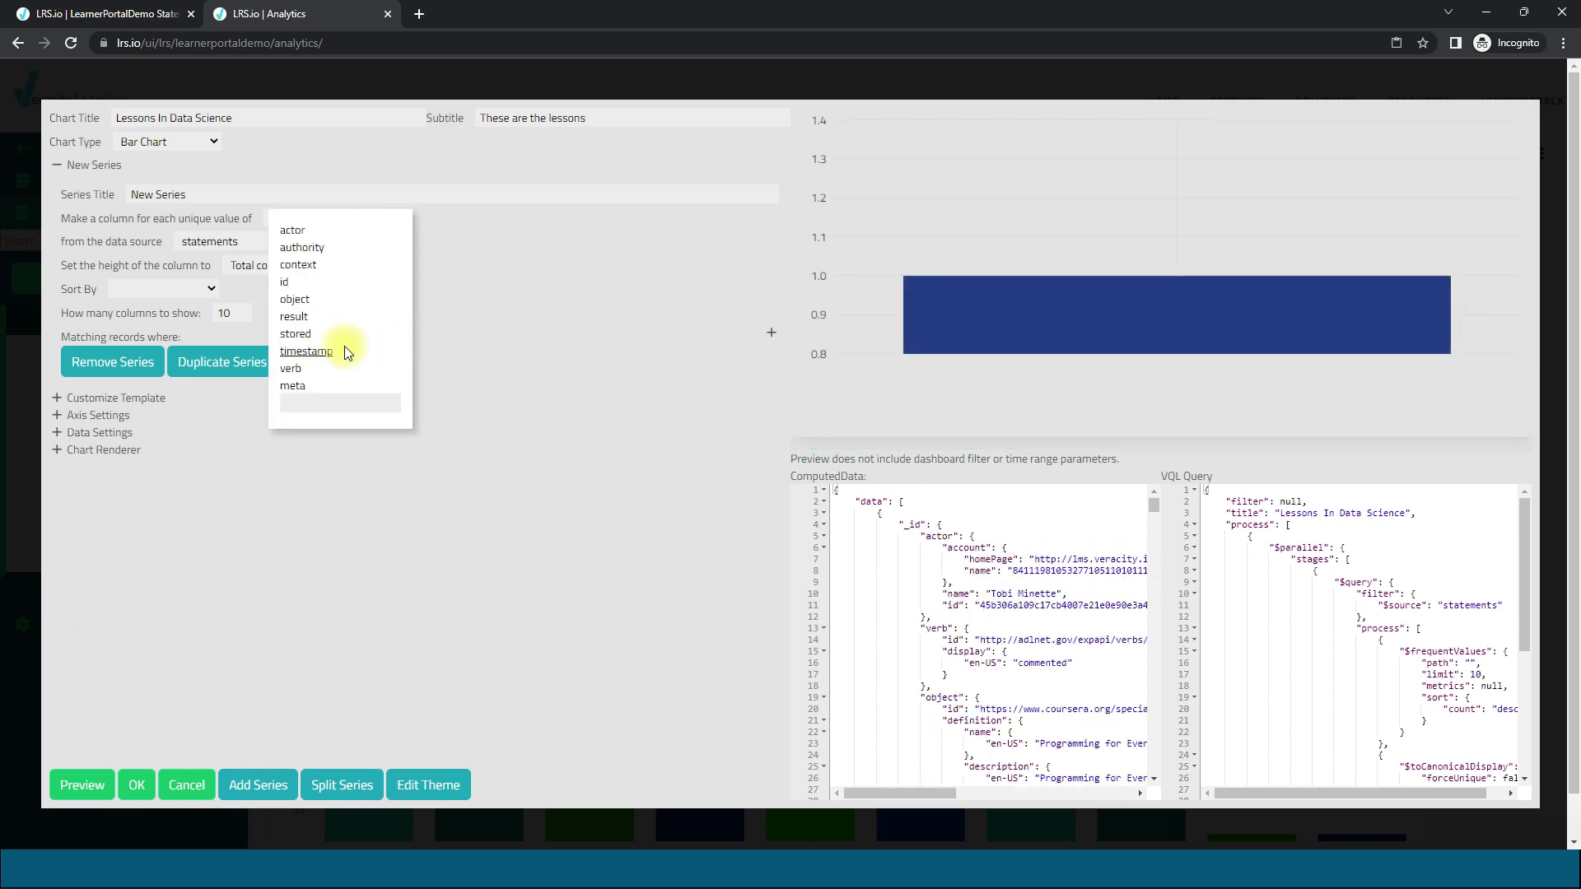
pyautogui.click(329, 299)
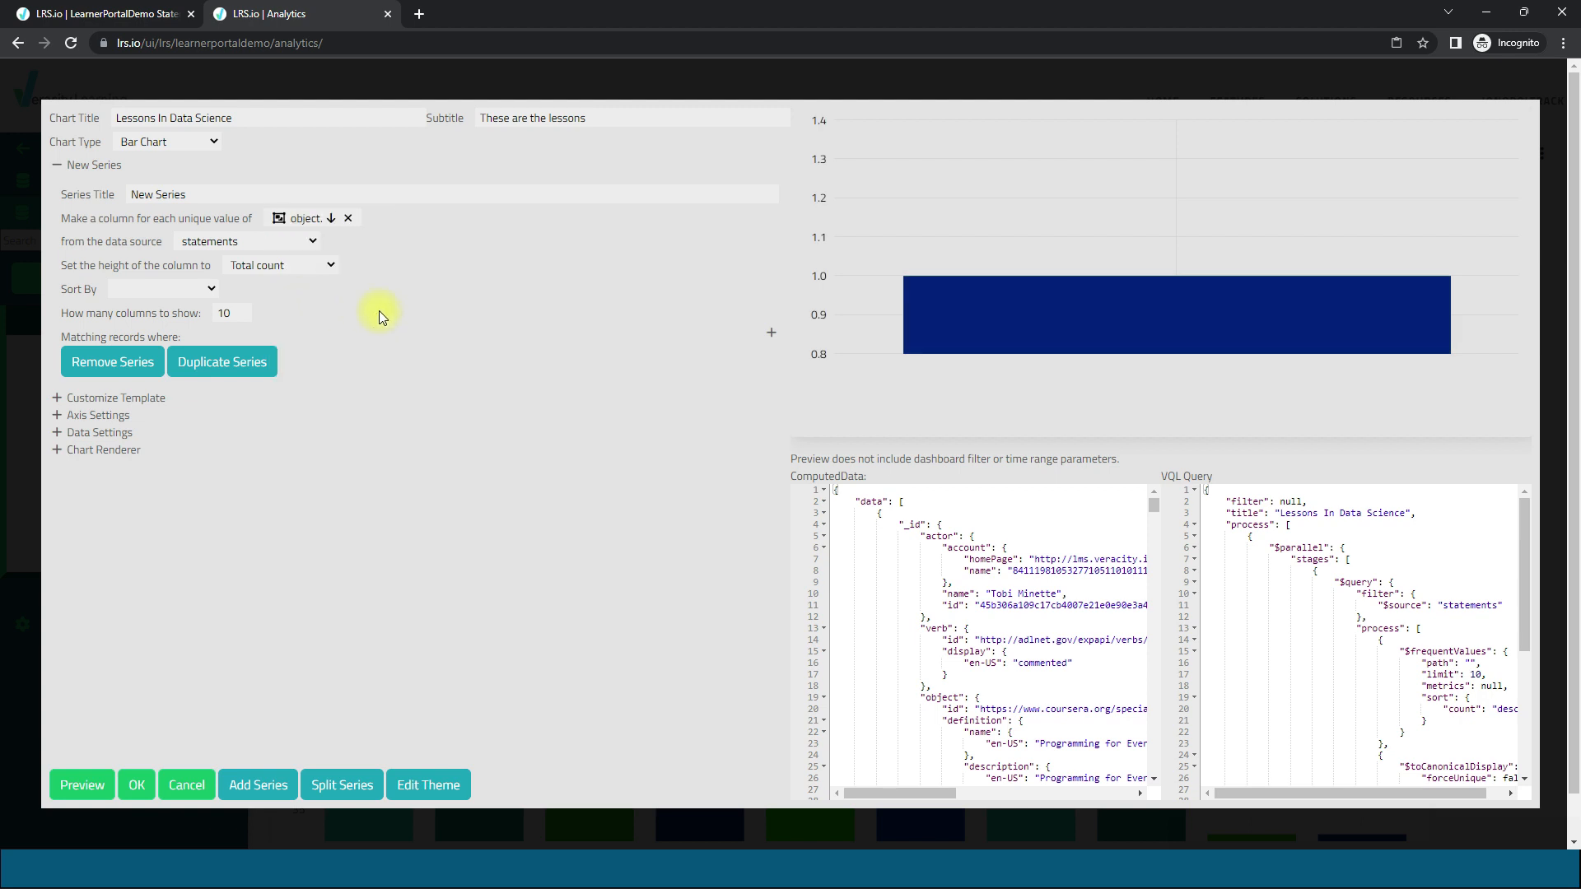
pyautogui.click(330, 218)
pyautogui.click(317, 247)
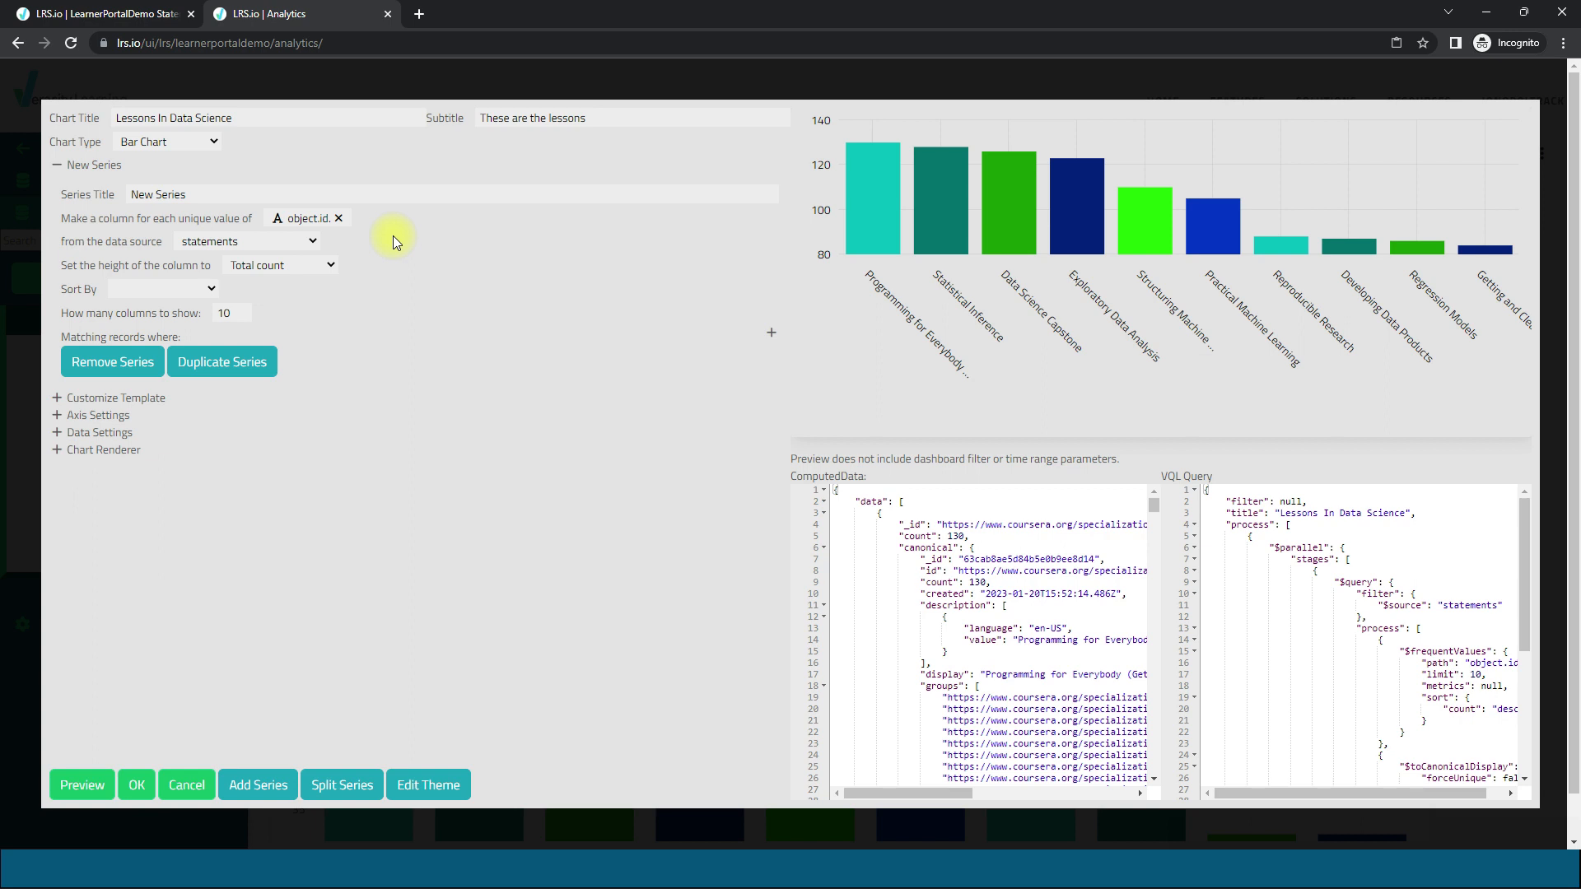
pyautogui.click(771, 334)
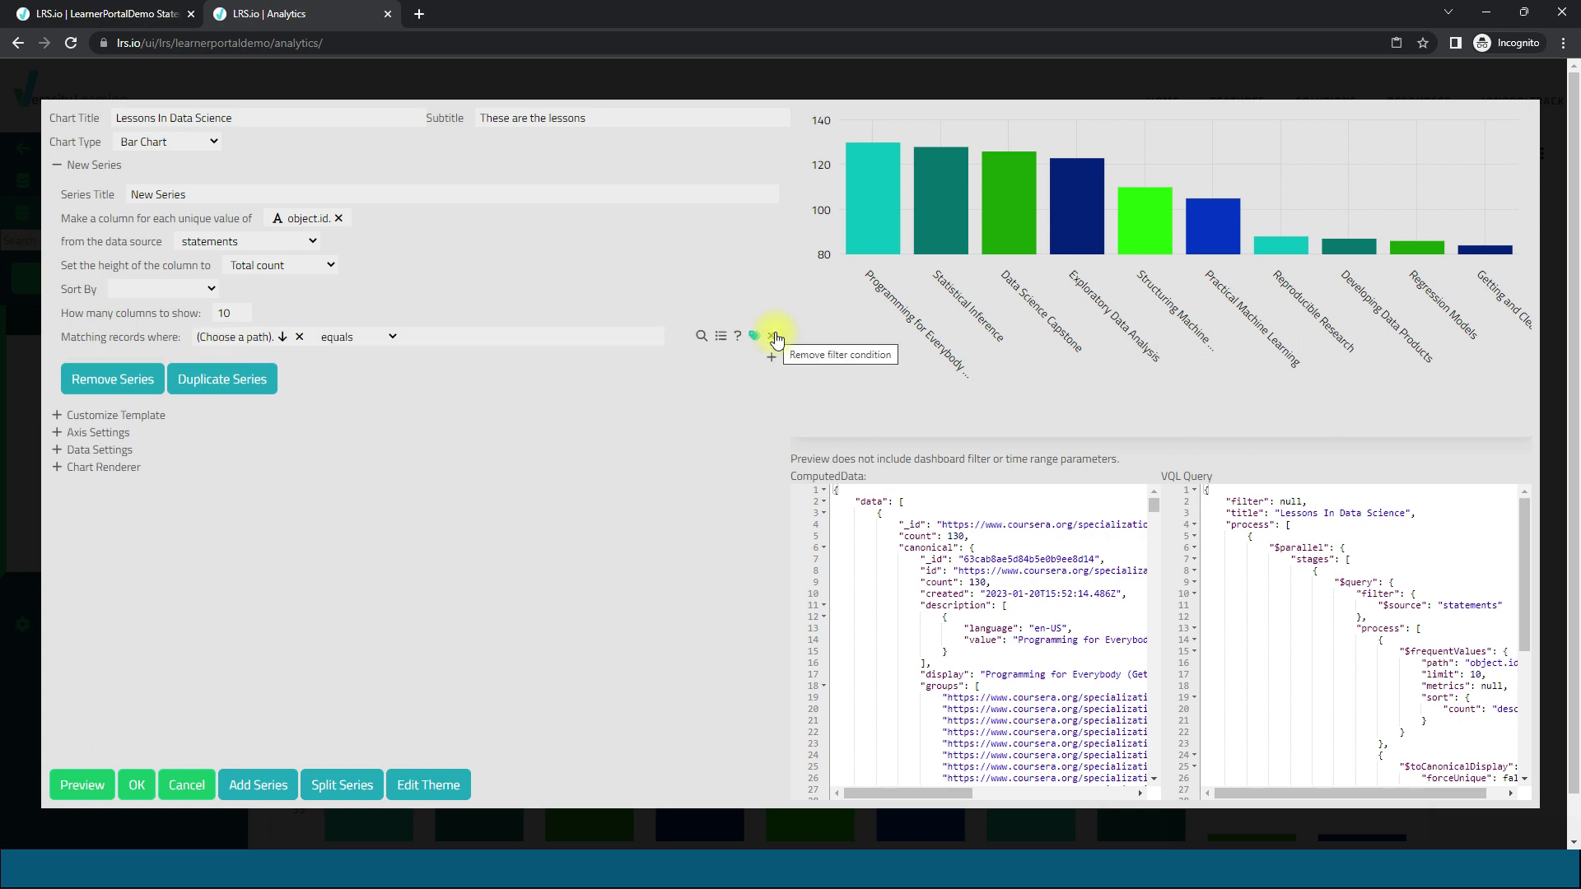
pyautogui.click(282, 337)
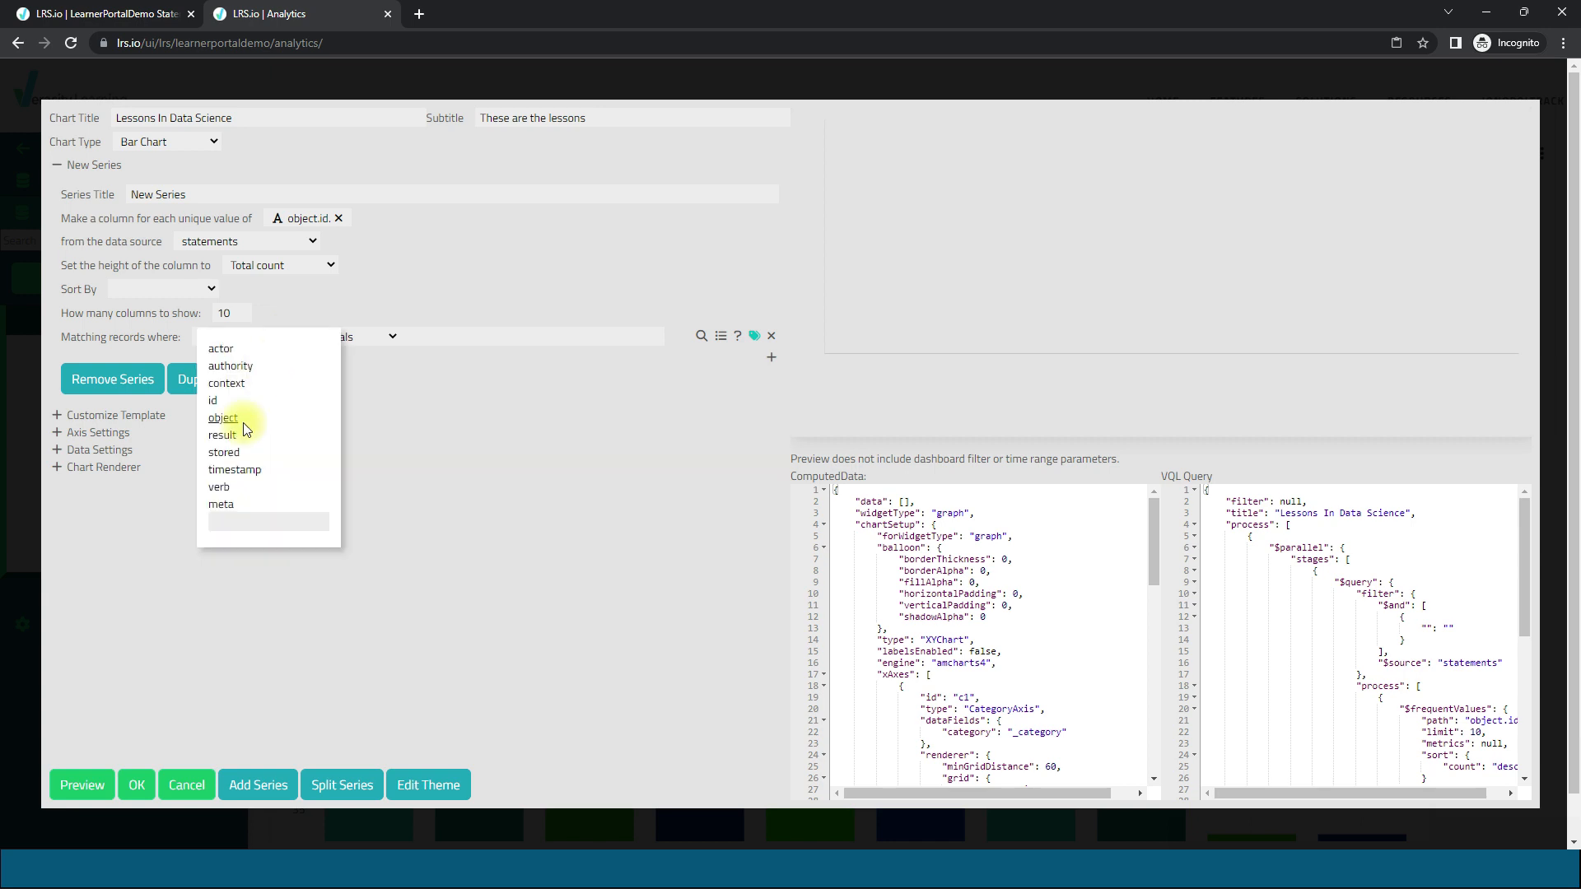
pyautogui.click(241, 418)
pyautogui.click(260, 337)
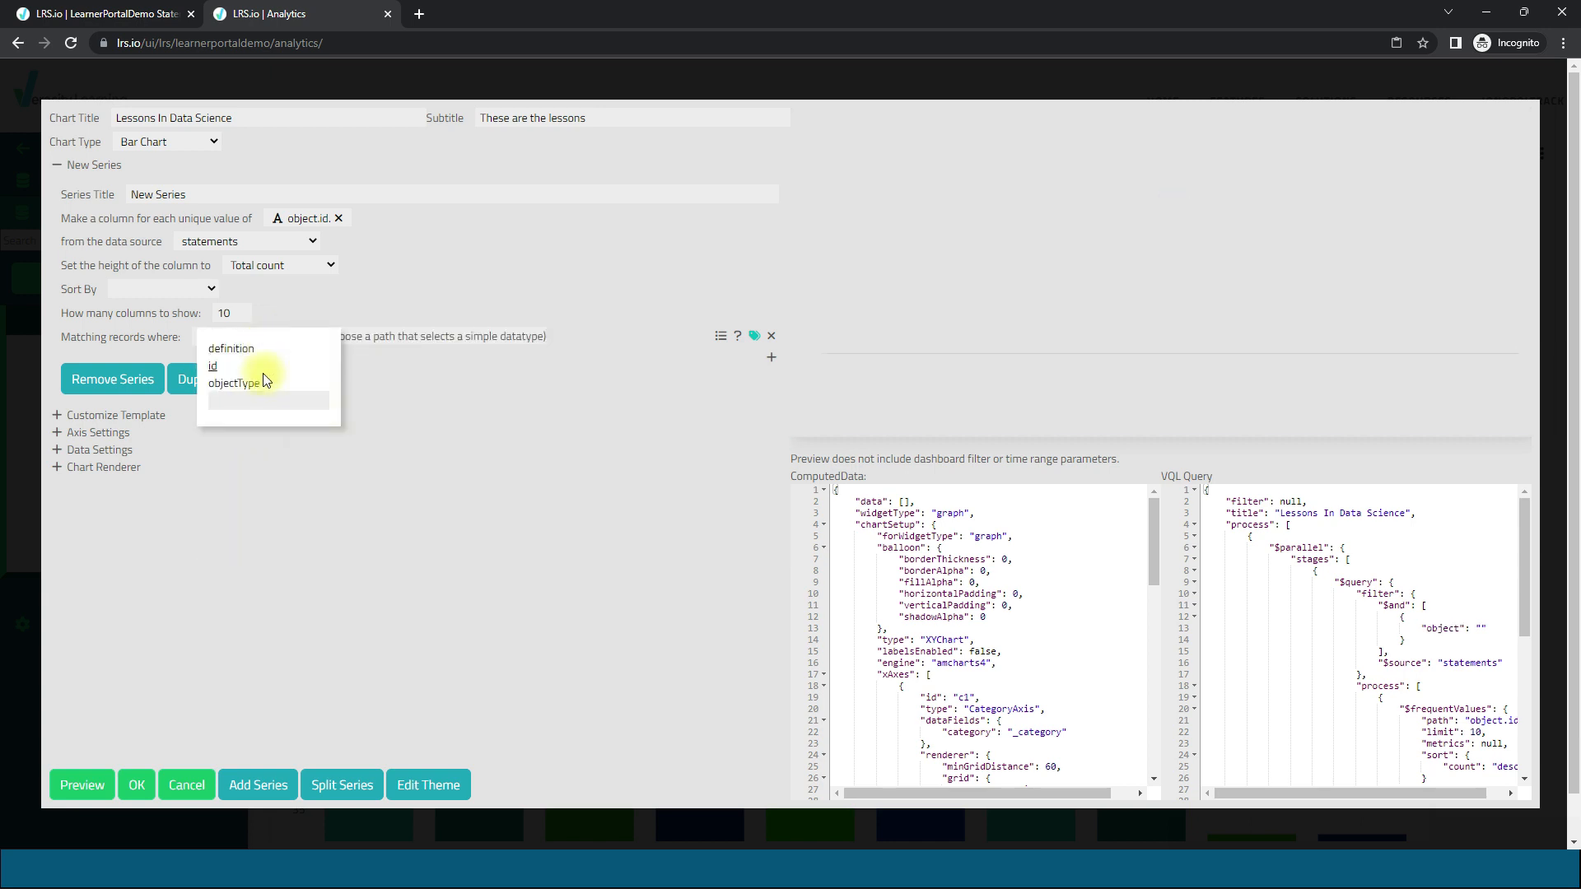
pyautogui.click(264, 355)
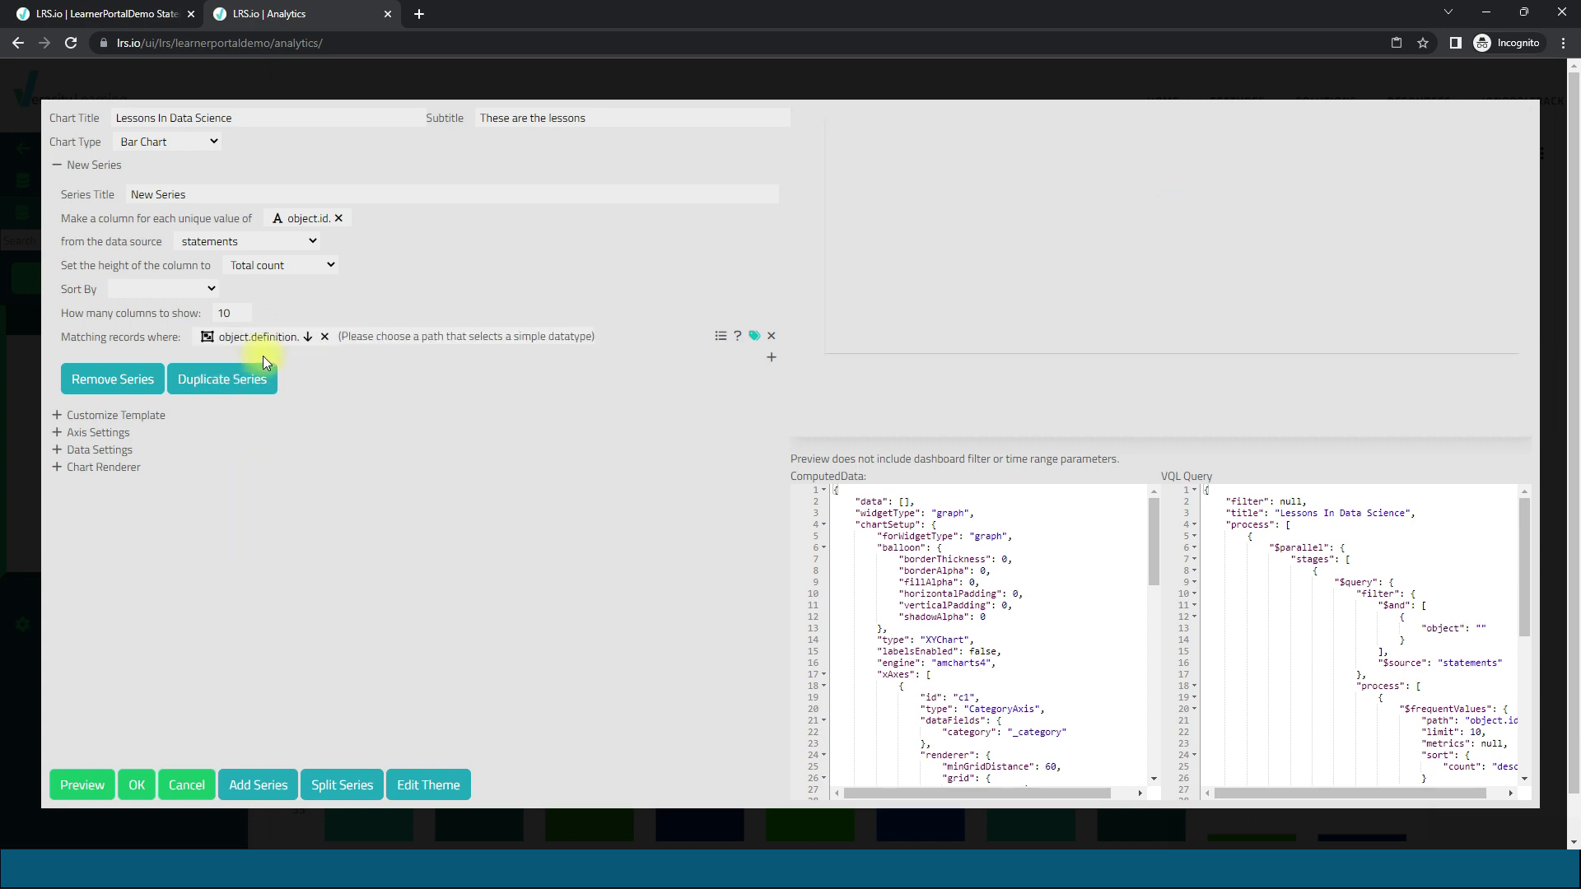
pyautogui.click(307, 339)
pyautogui.click(260, 414)
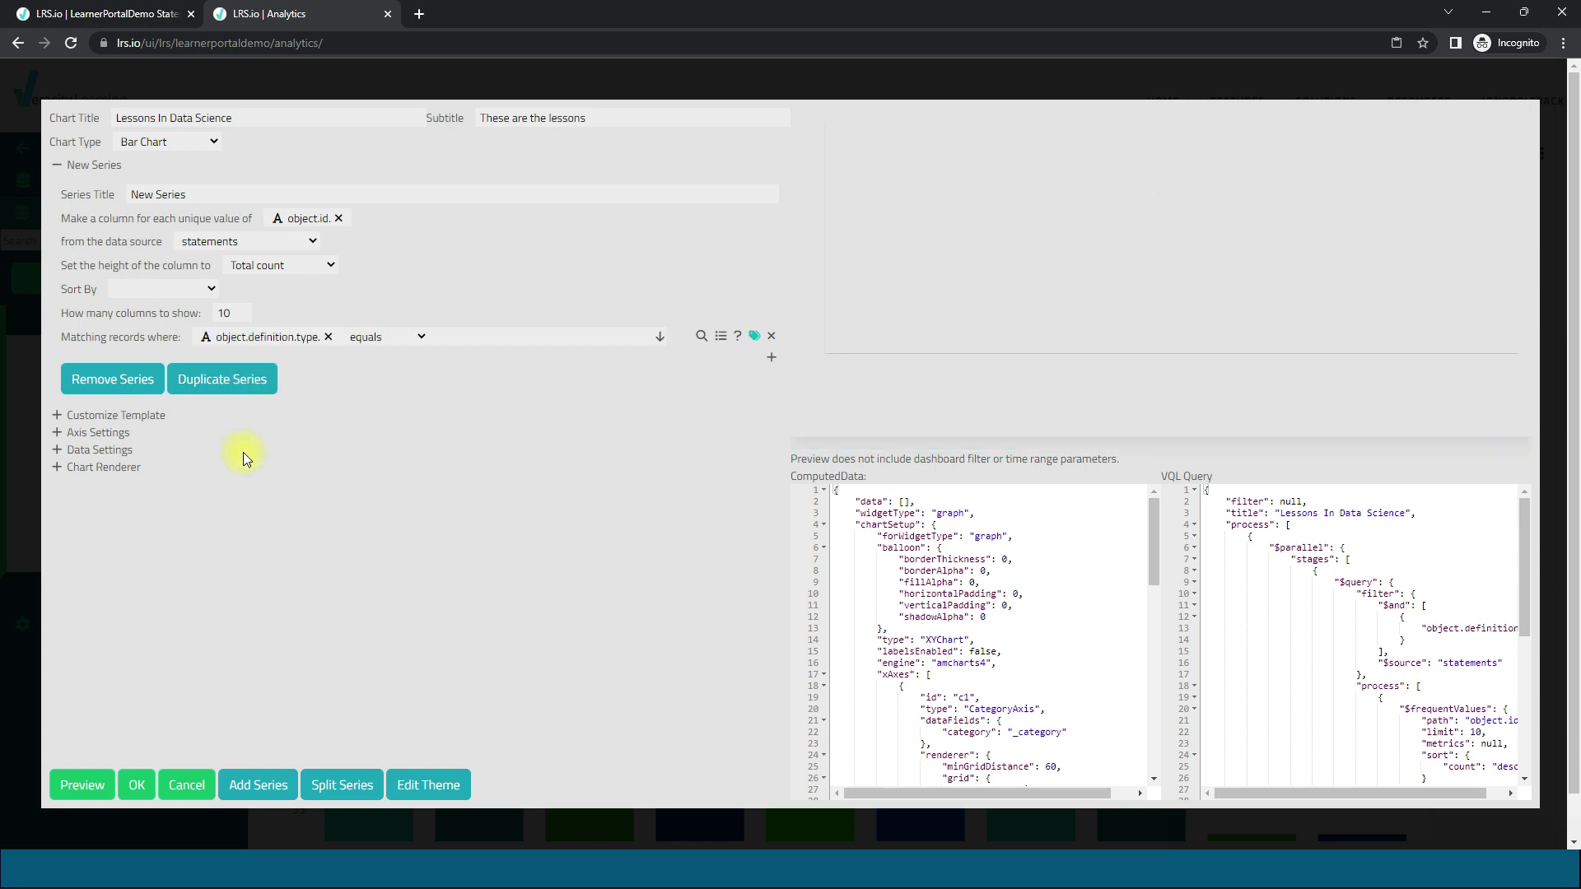
pyautogui.click(662, 339)
pyautogui.click(645, 370)
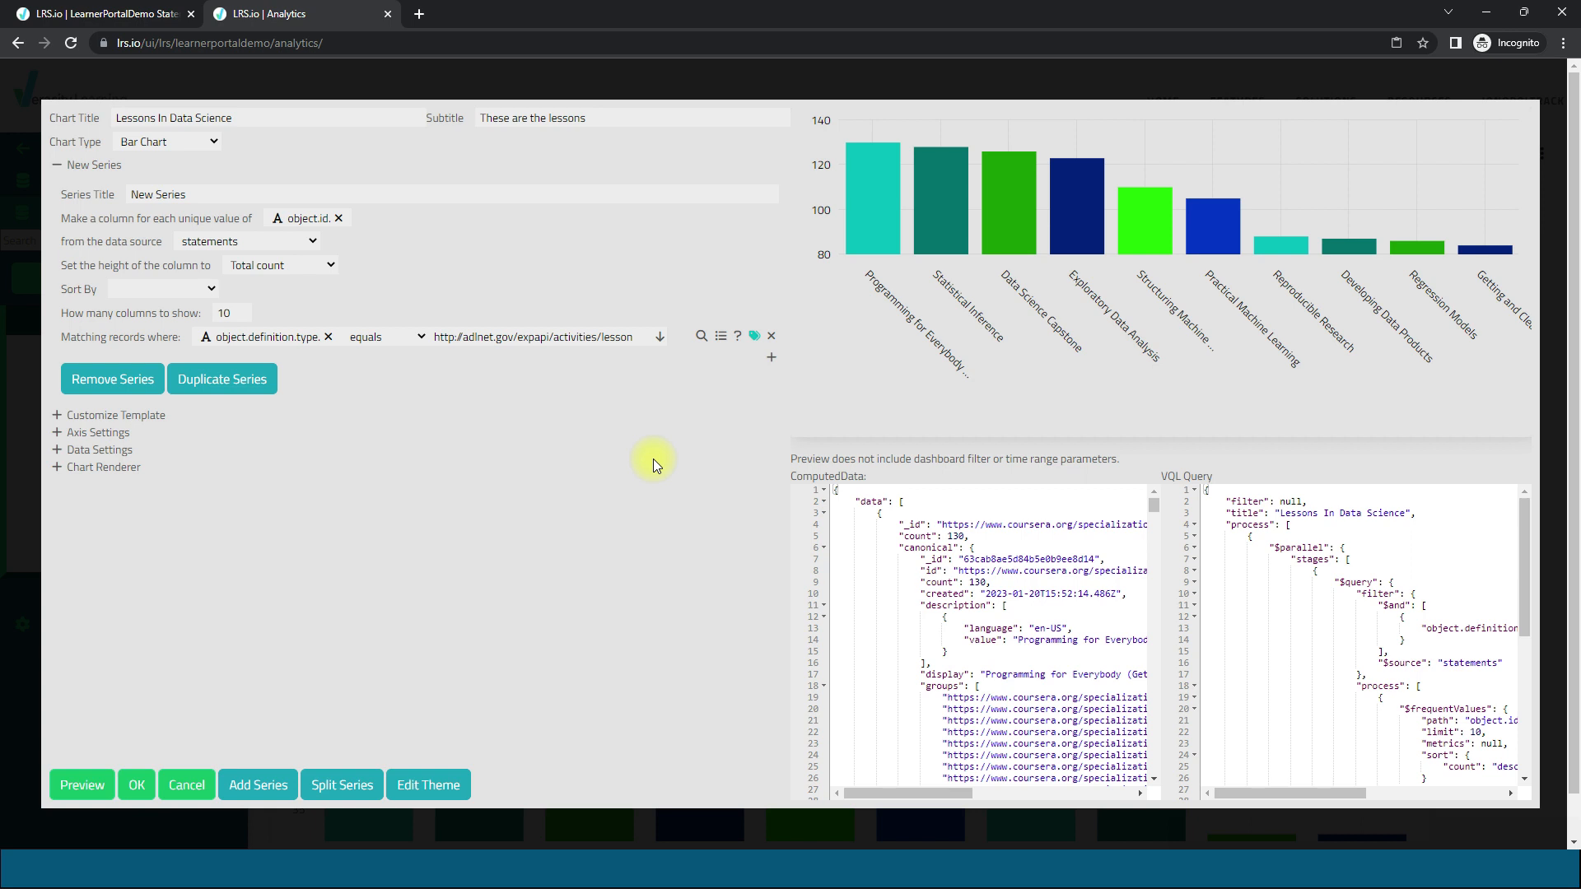
# Step: Add a second, still empty filter condition to the series
pyautogui.click(772, 362)
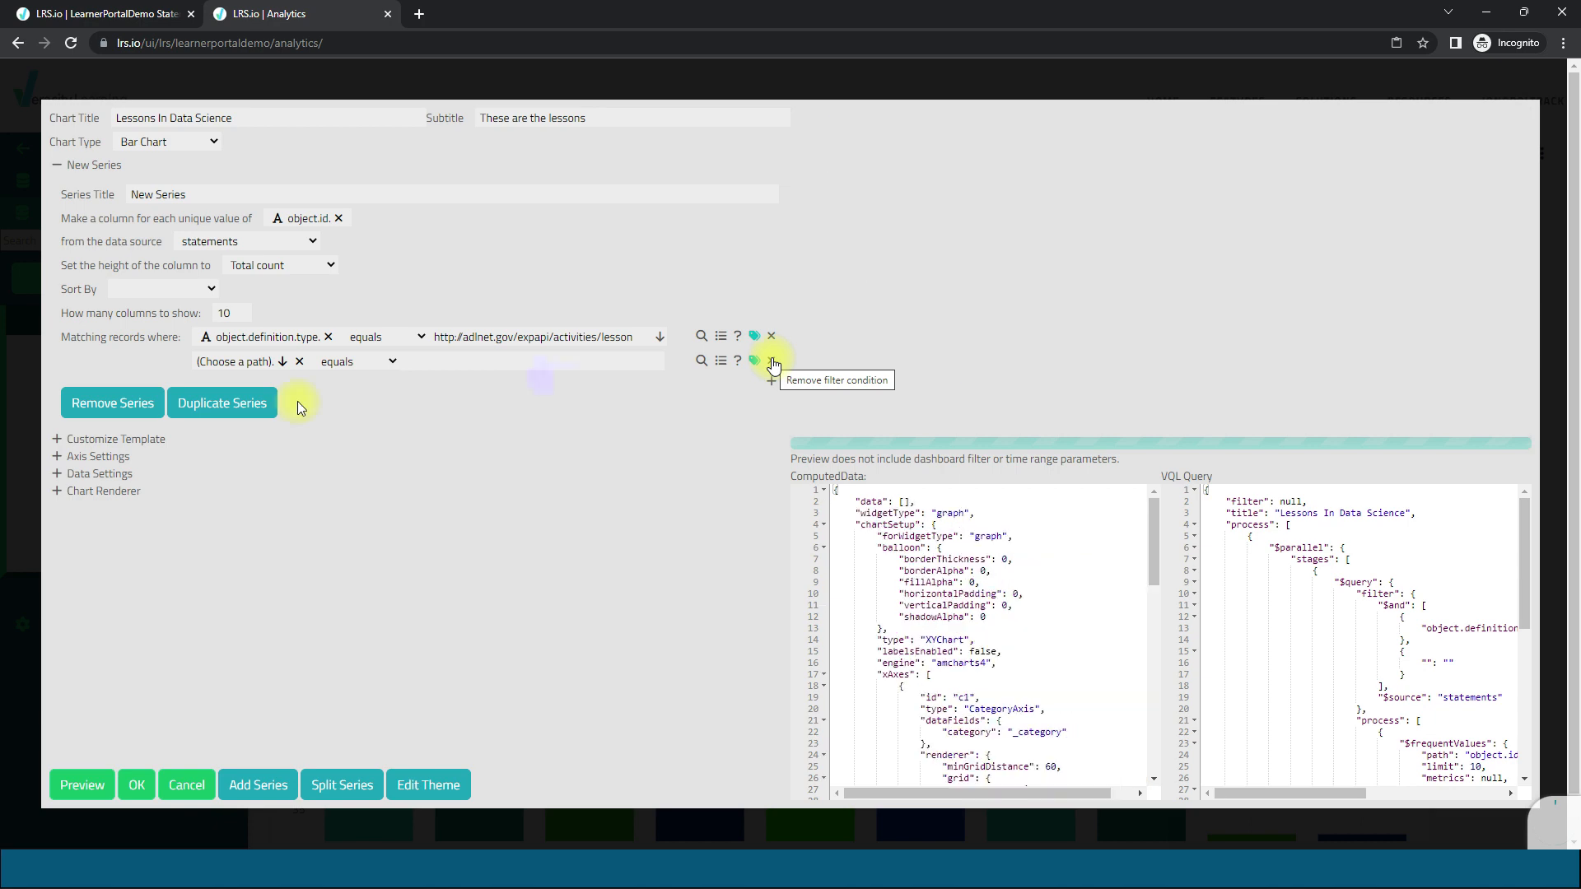
pyautogui.click(283, 363)
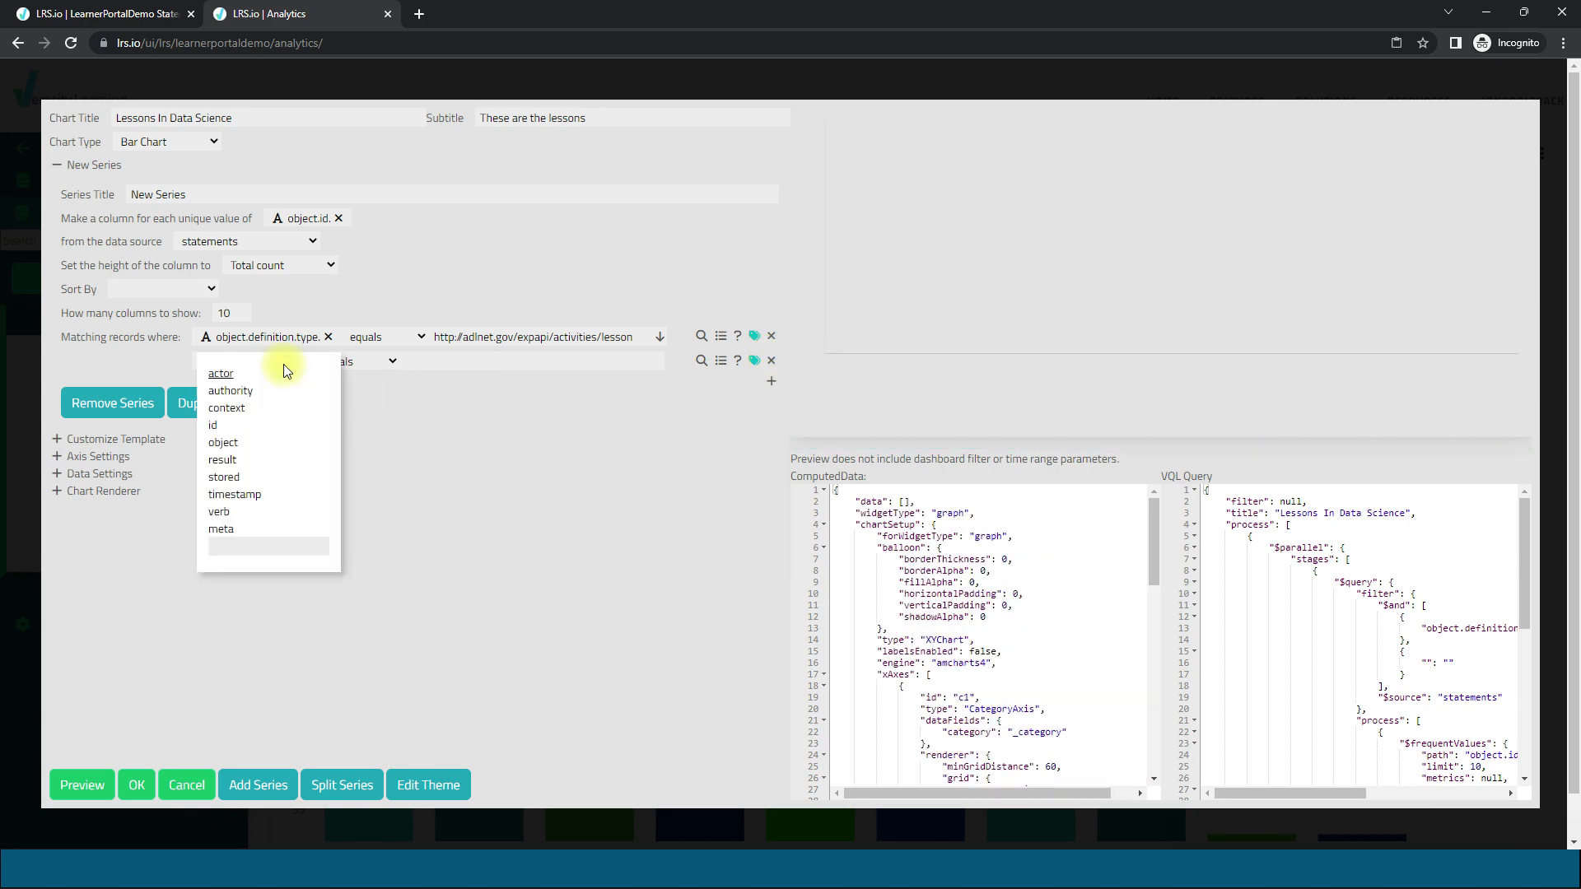
pyautogui.click(388, 425)
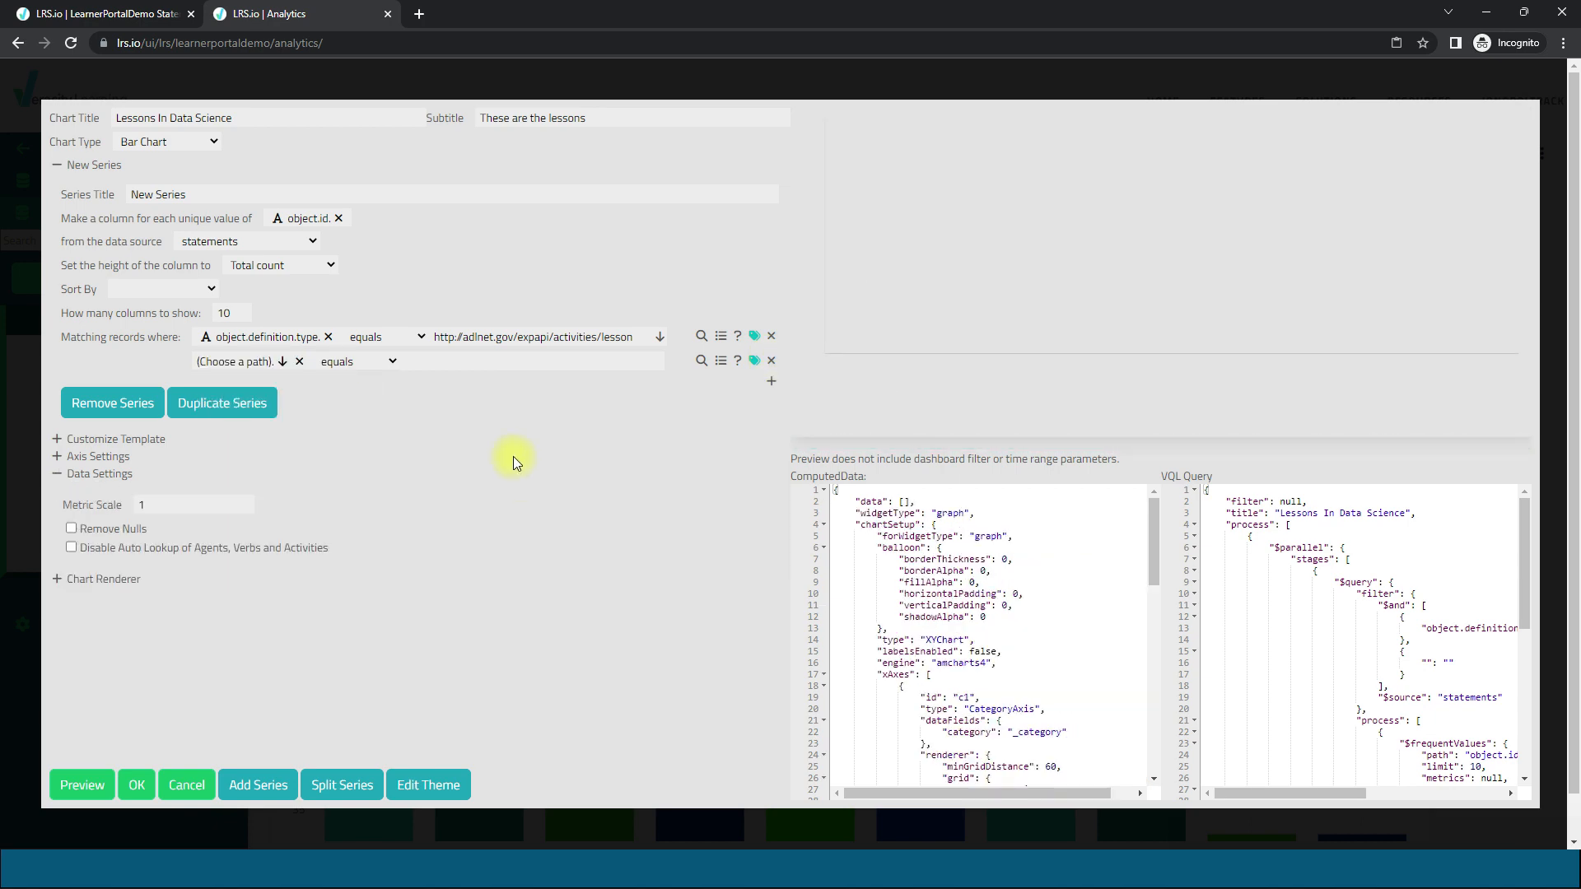
# Step: Examine the R Programming statement's object and its parent context activity in the statement viewer, enlarged for reading
pyautogui.click(164, 15)
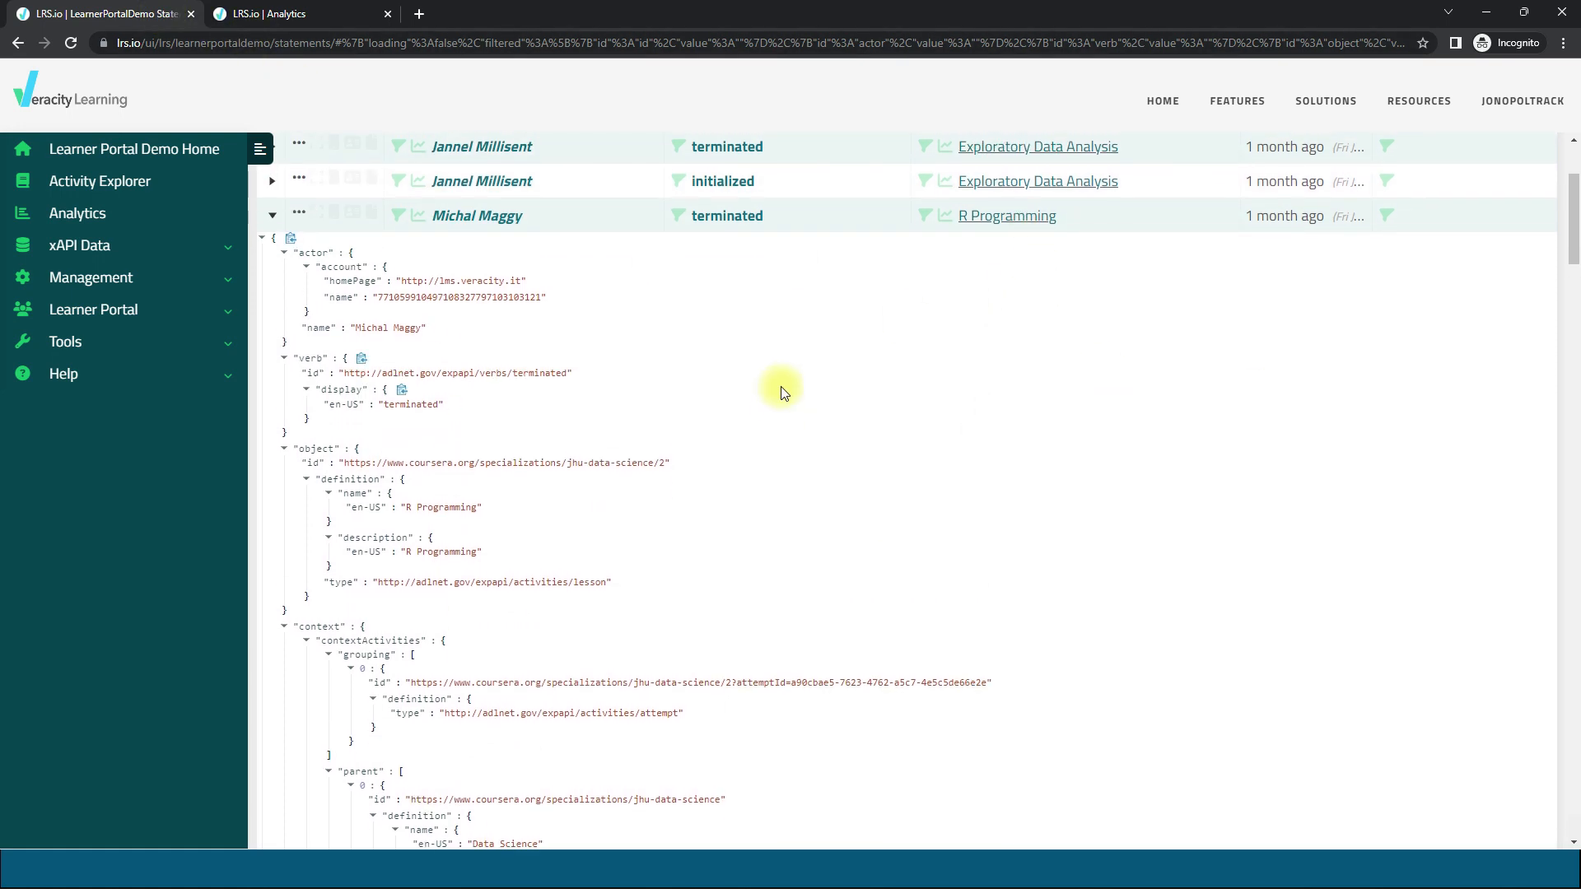
pyautogui.hotkey('ctrl', '+')
pyautogui.hotkey('ctrl', '+')
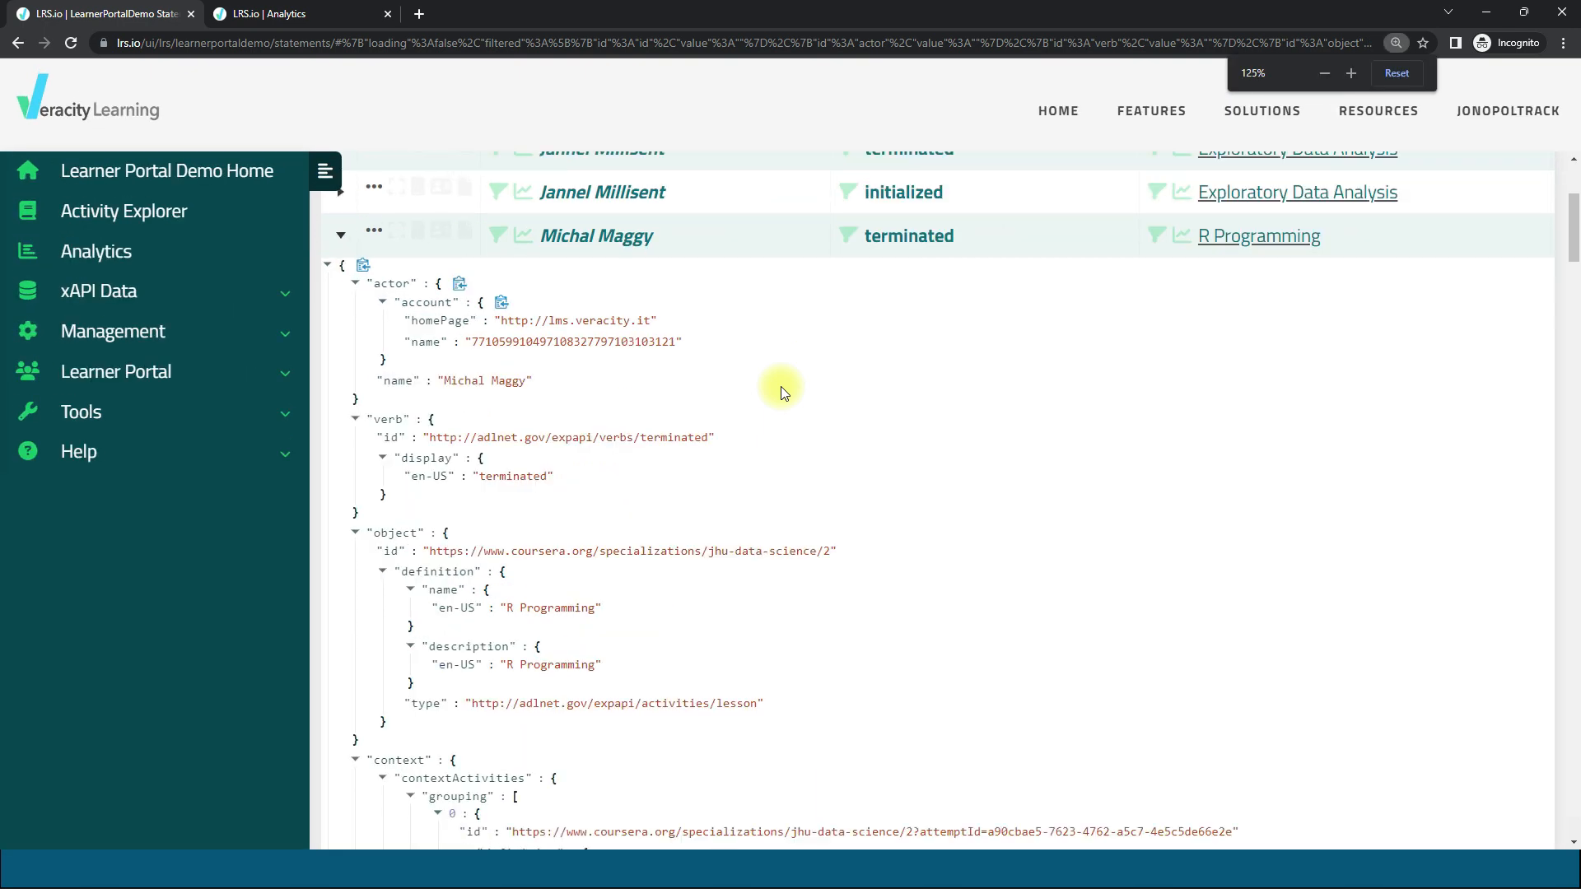
pyautogui.scroll(-1, 780, 387)
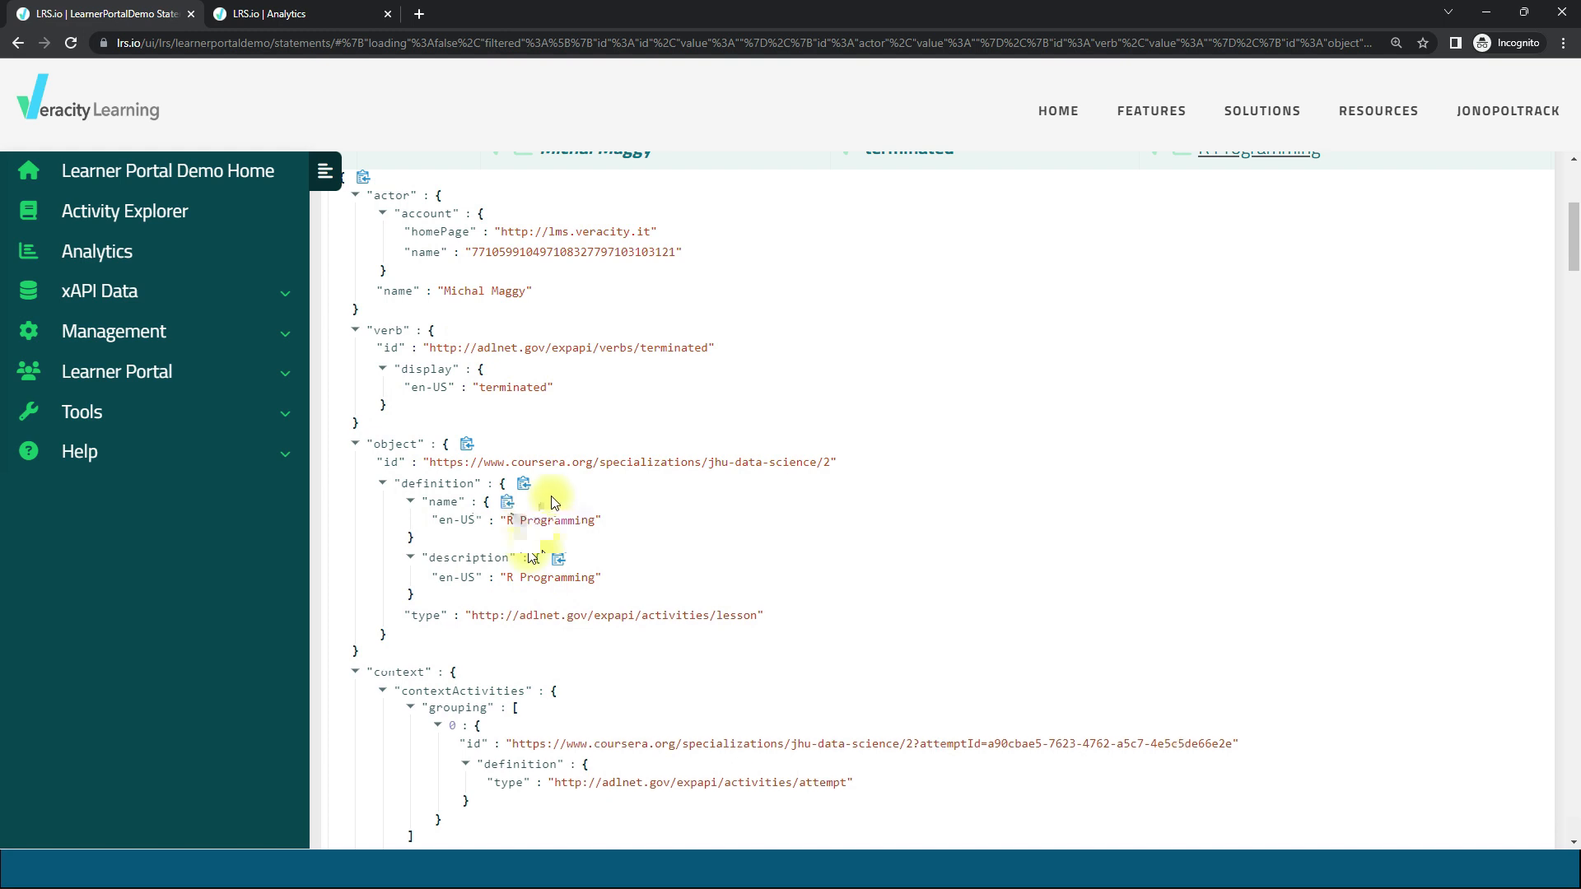
pyautogui.scroll(-1, 918, 494)
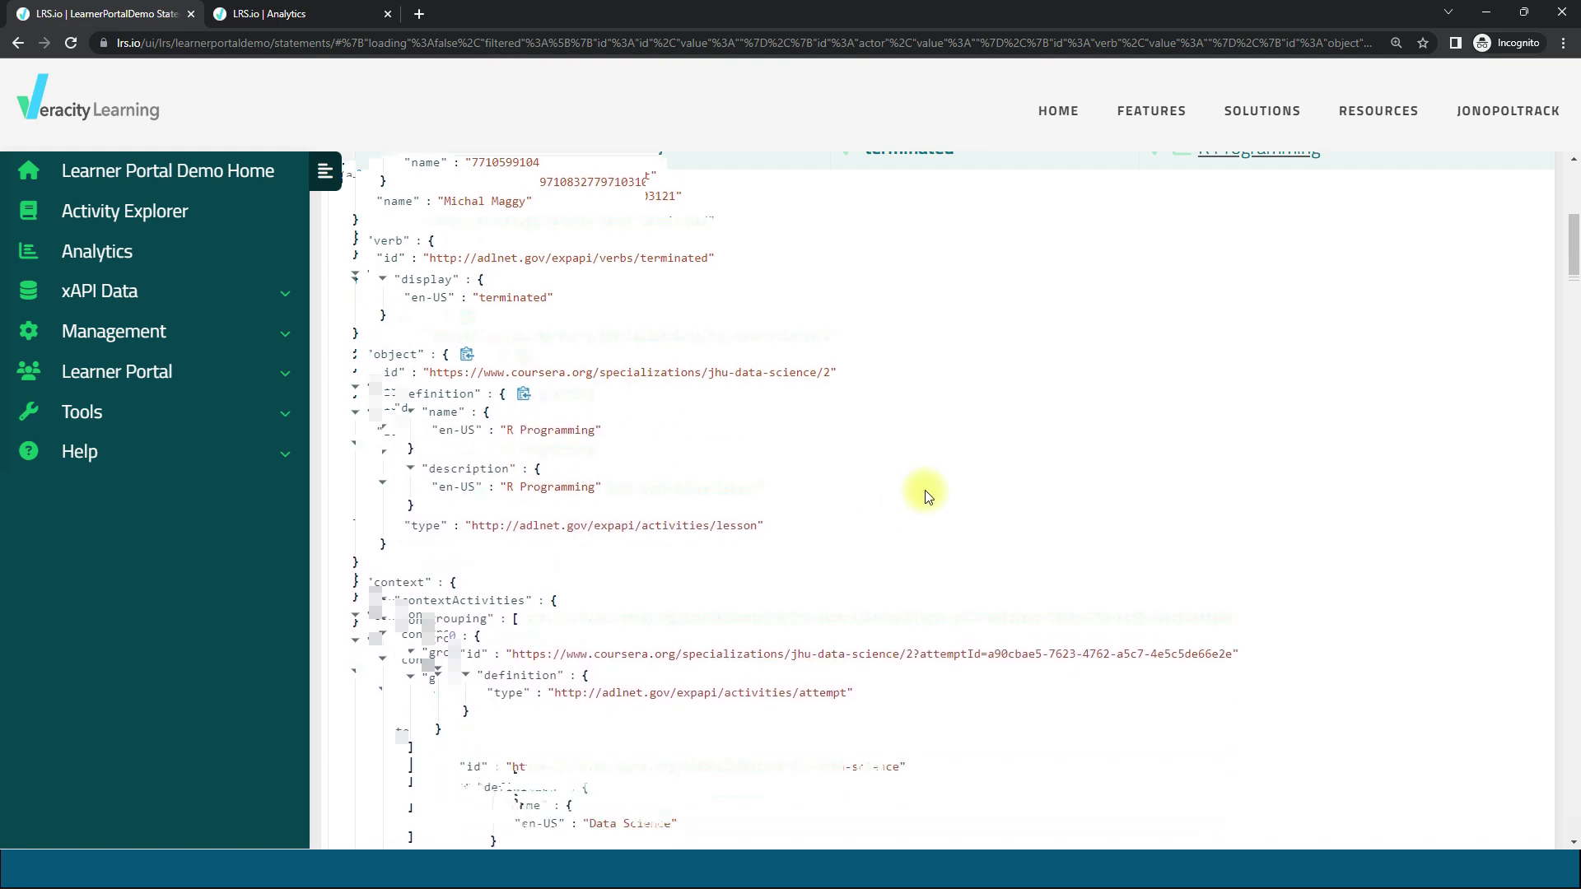
pyautogui.scroll(-3, 925, 494)
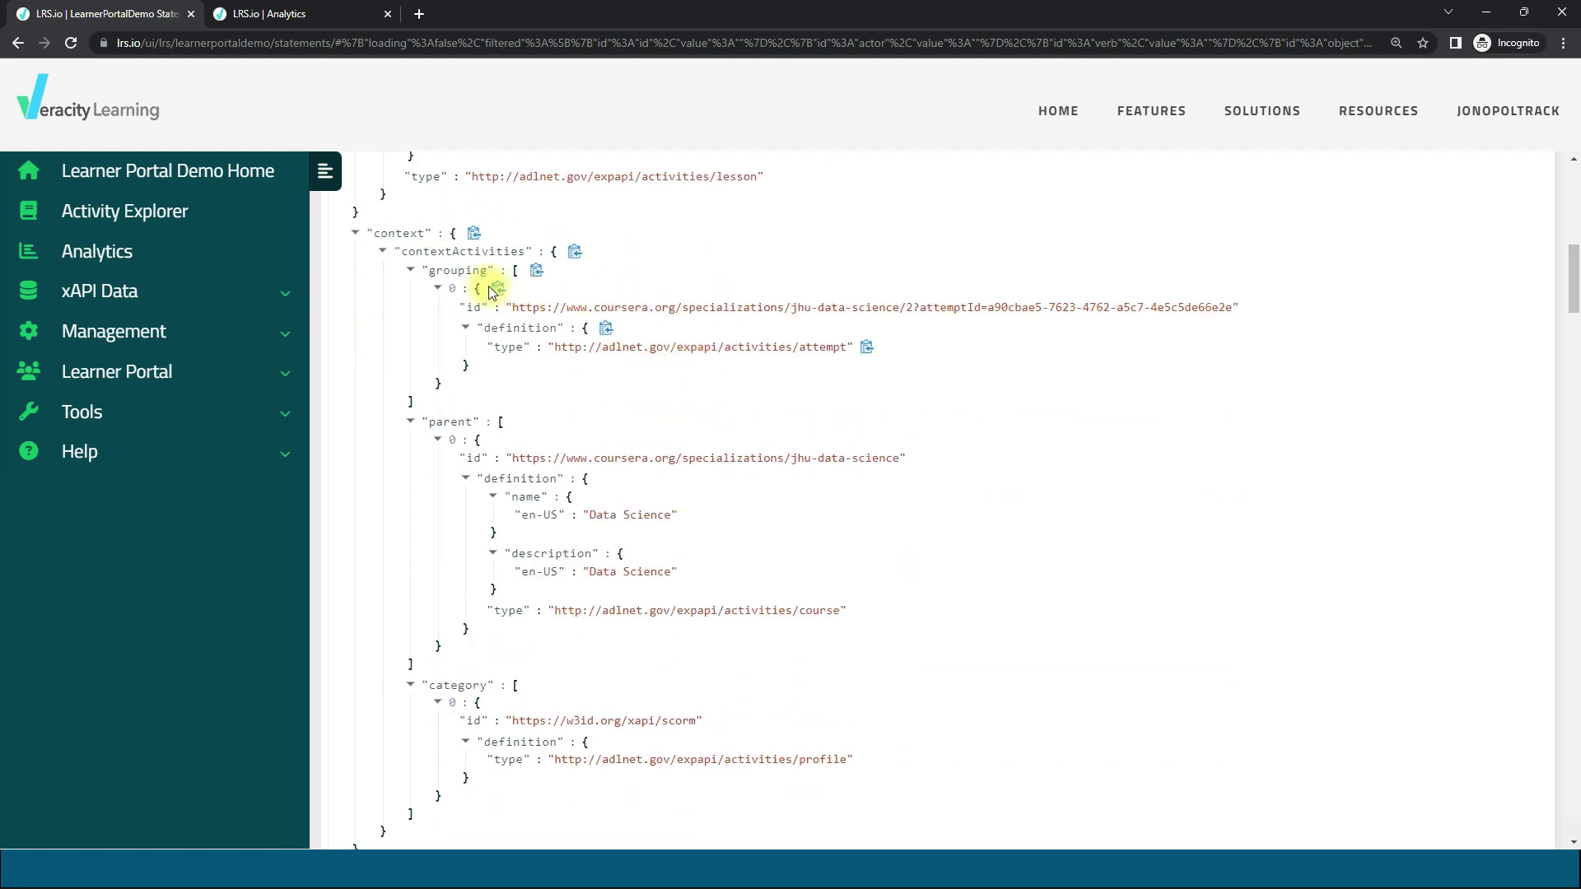
pyautogui.scroll(-1, 445, 313)
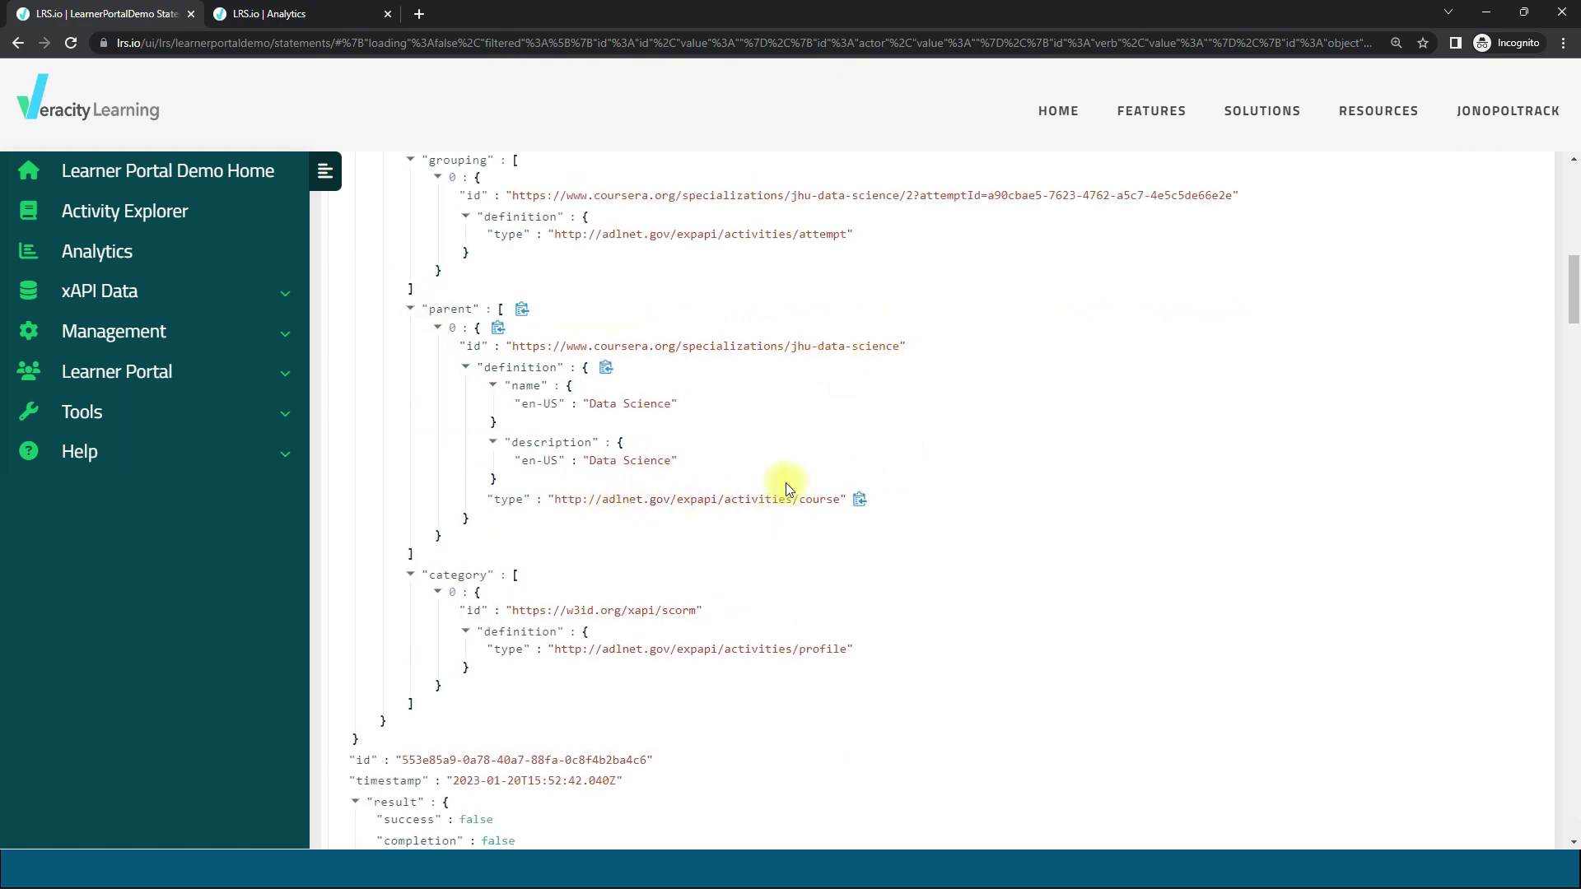
pyautogui.scroll(5, 656, 412)
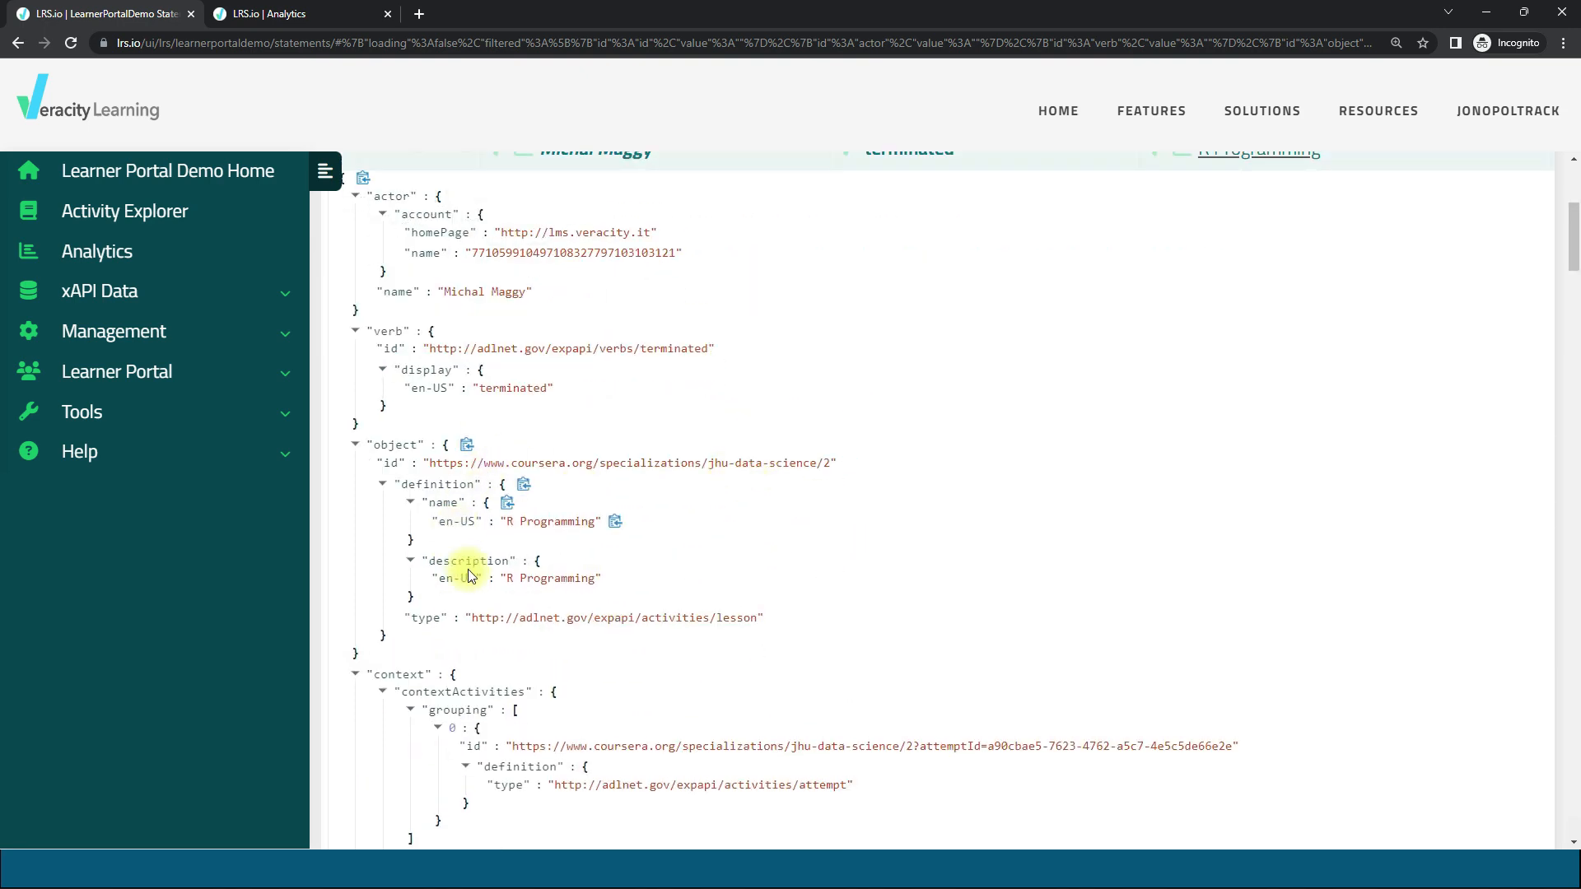
pyautogui.scroll(-3, 849, 560)
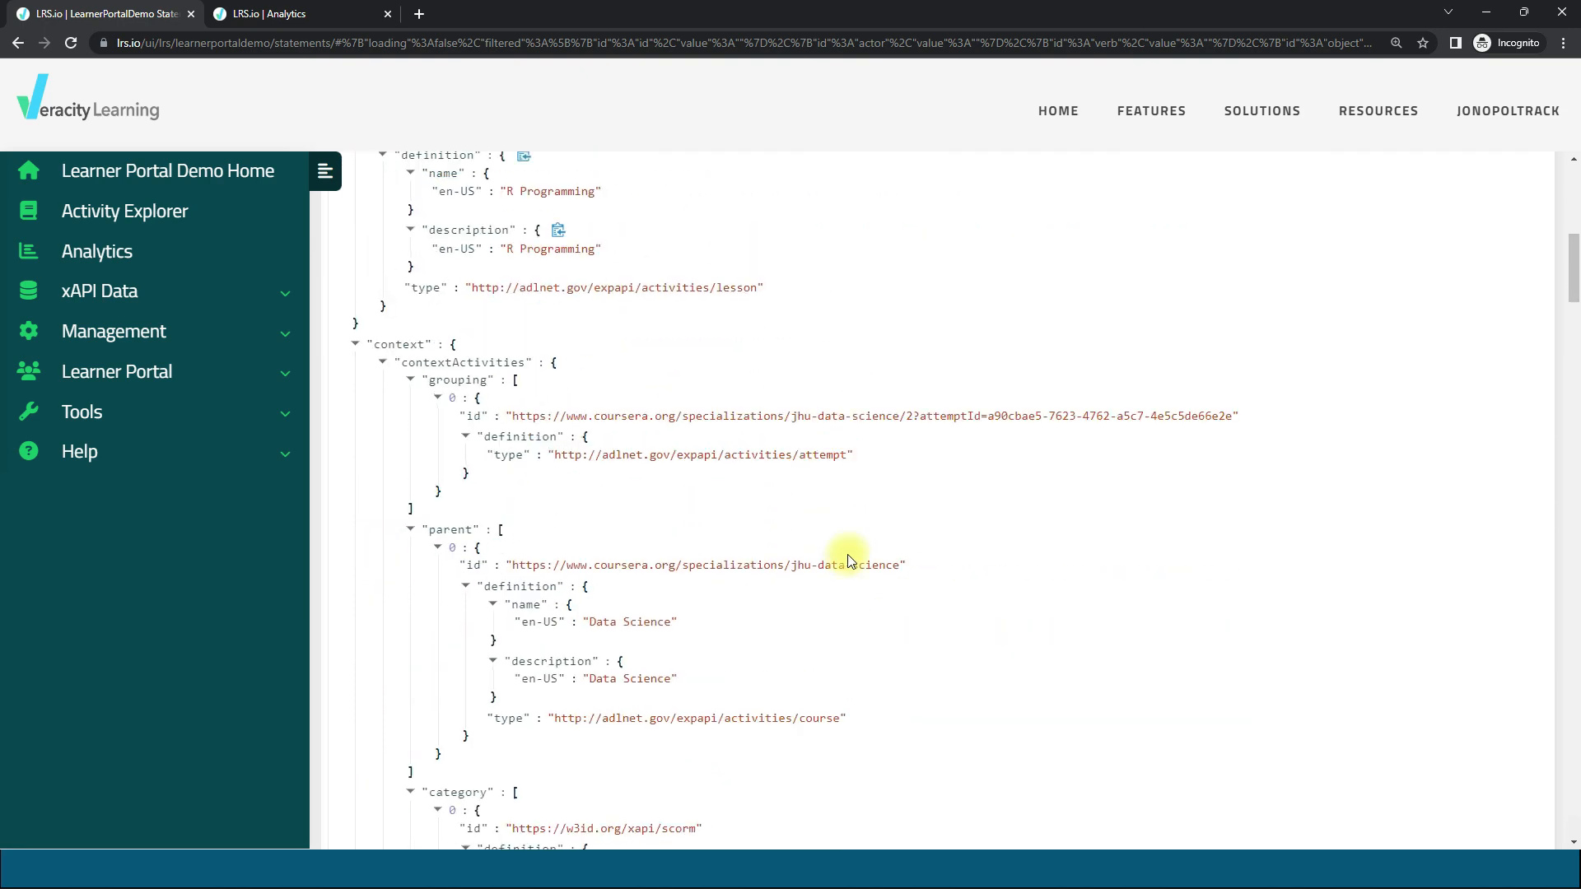
pyautogui.scroll(-1, 850, 561)
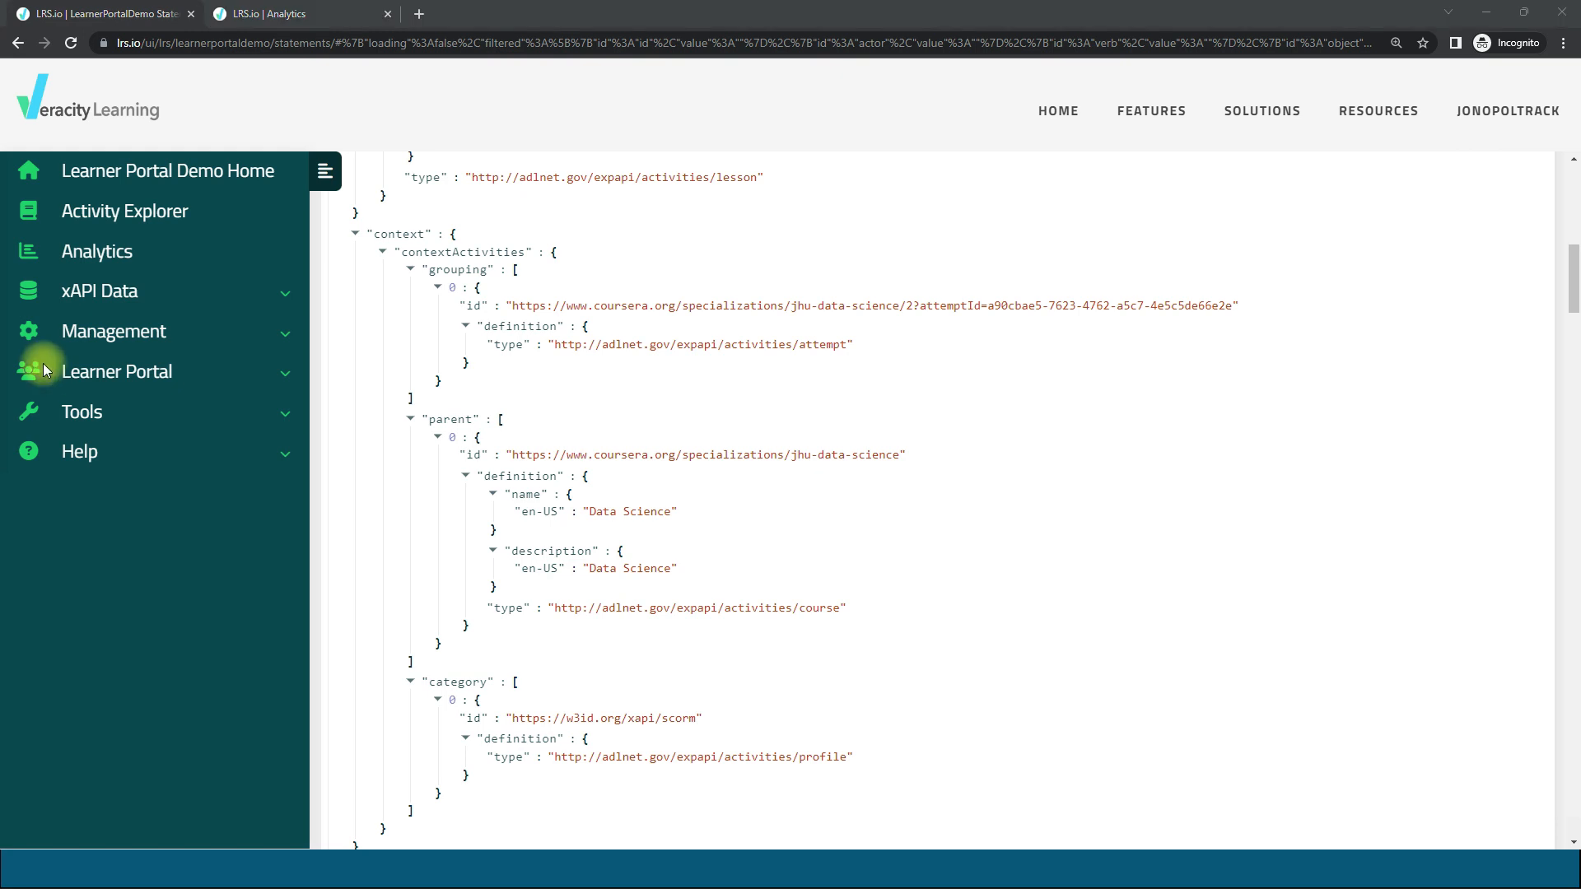
pyautogui.click(316, 22)
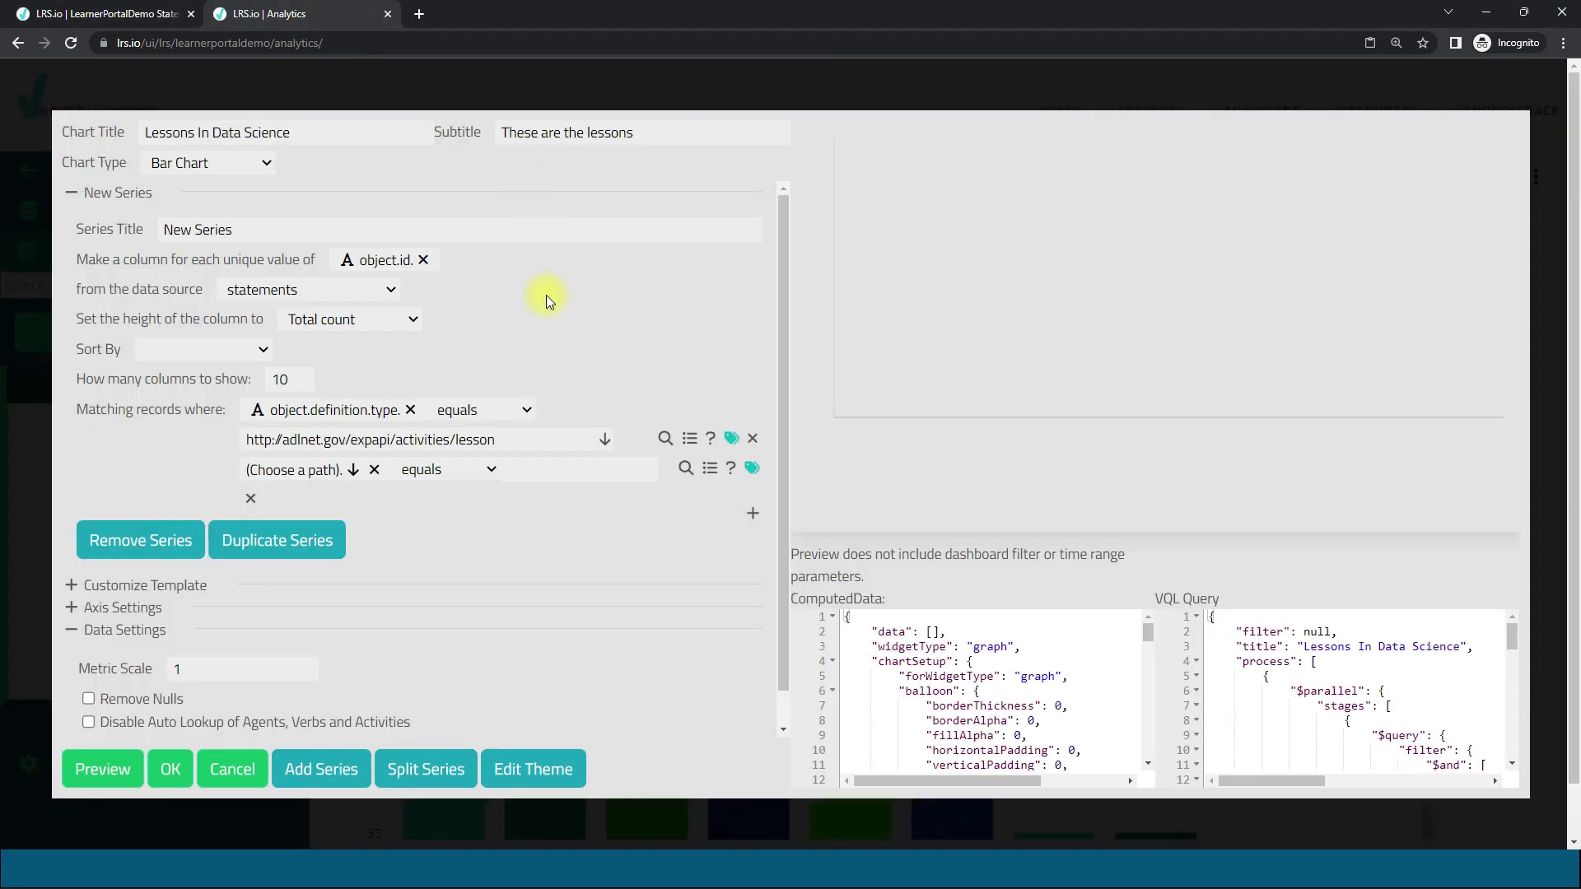
pyautogui.click(353, 472)
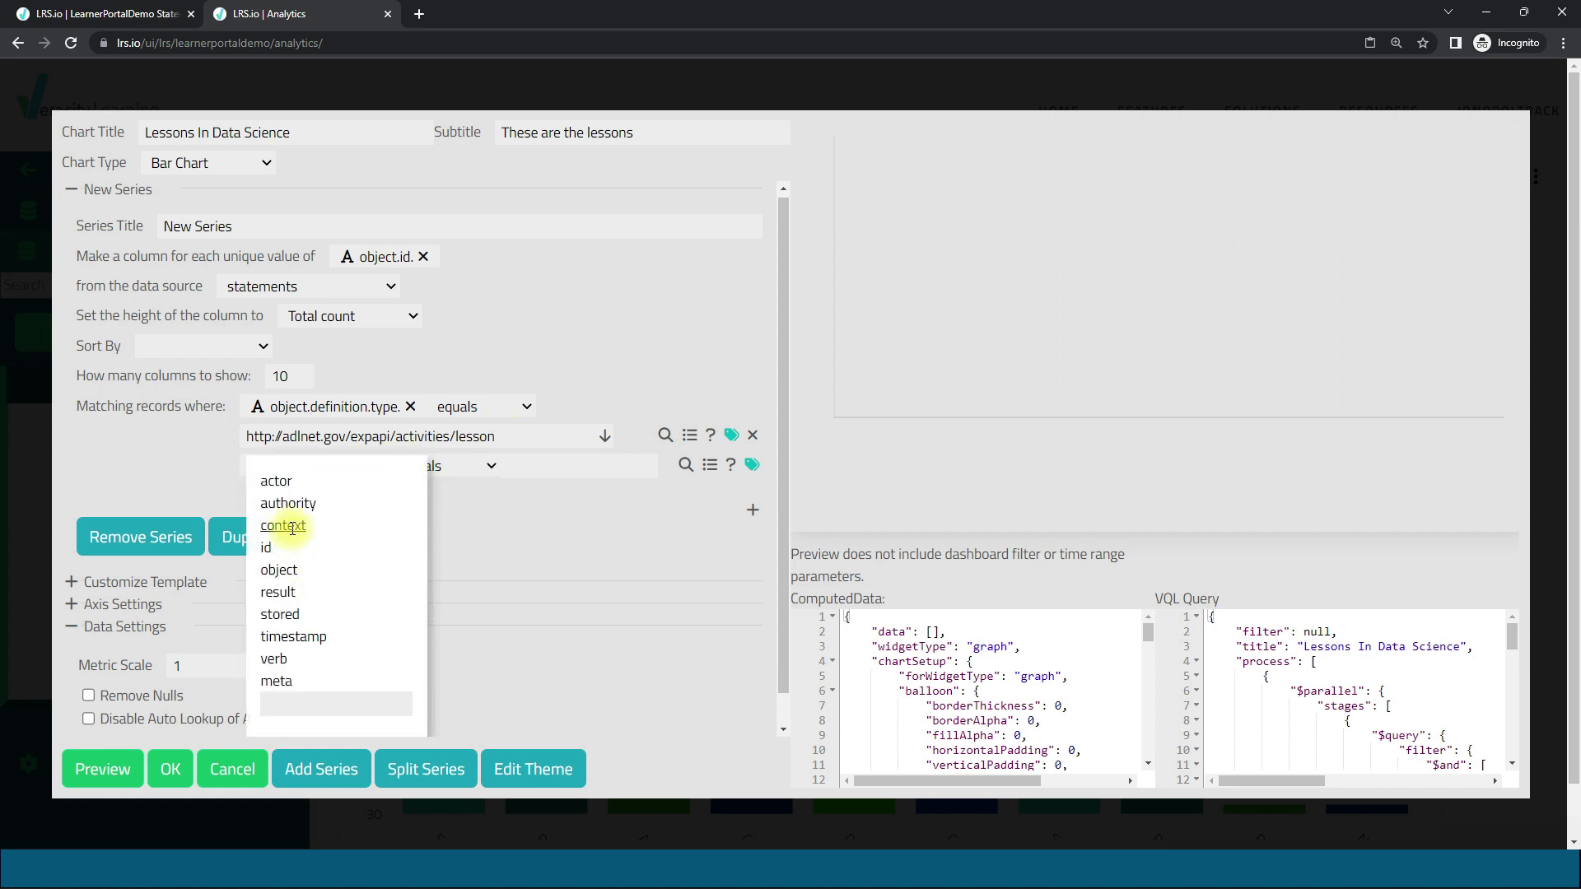
pyautogui.click(293, 529)
pyautogui.click(332, 466)
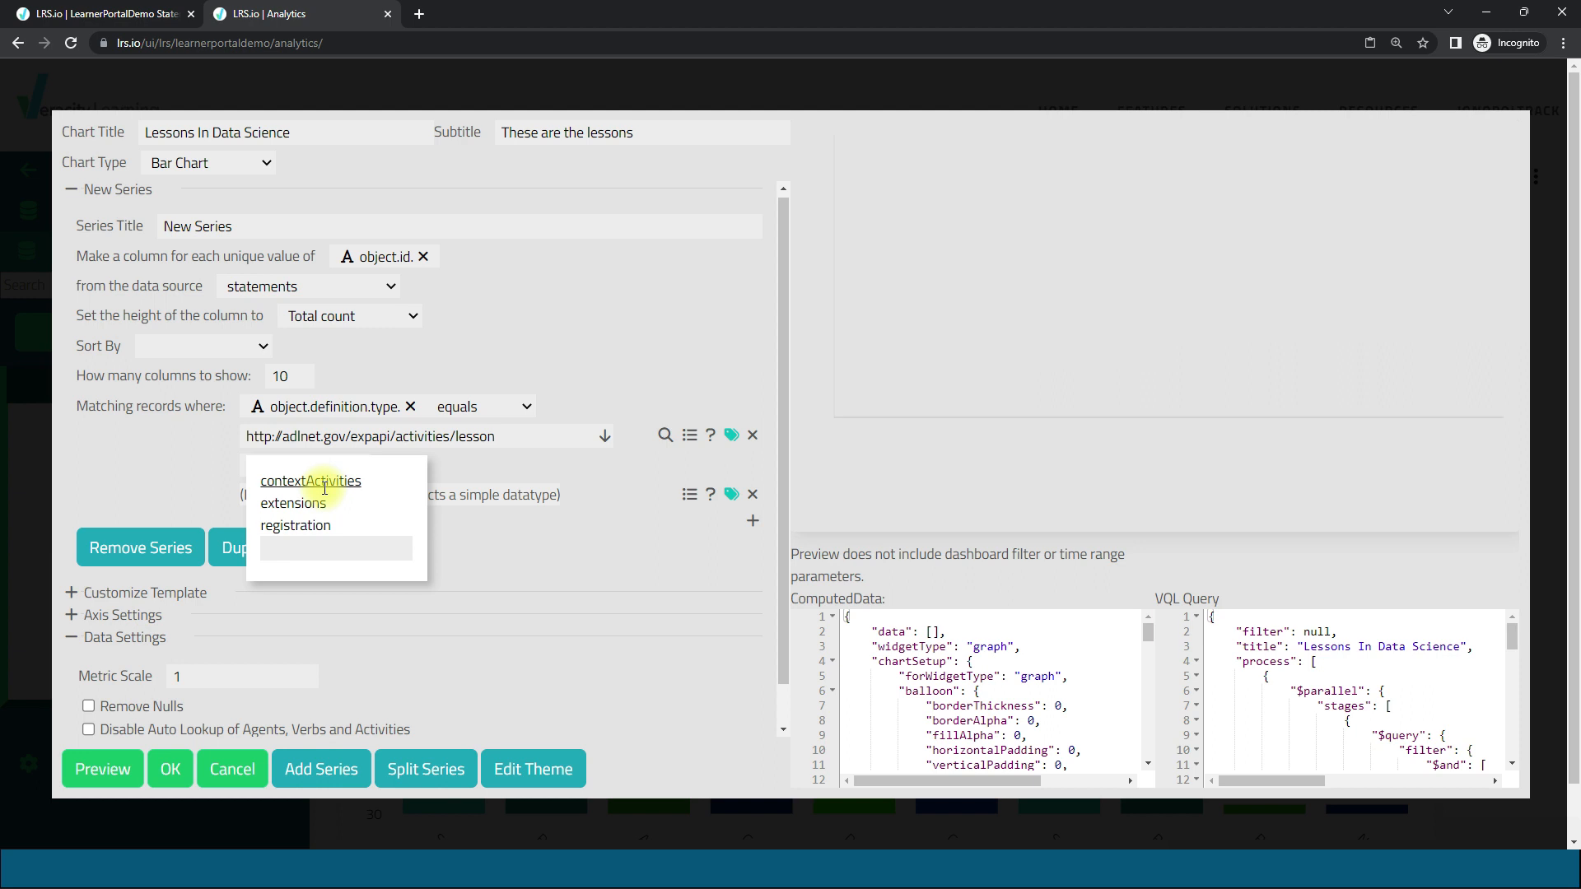
pyautogui.click(325, 482)
pyautogui.click(437, 466)
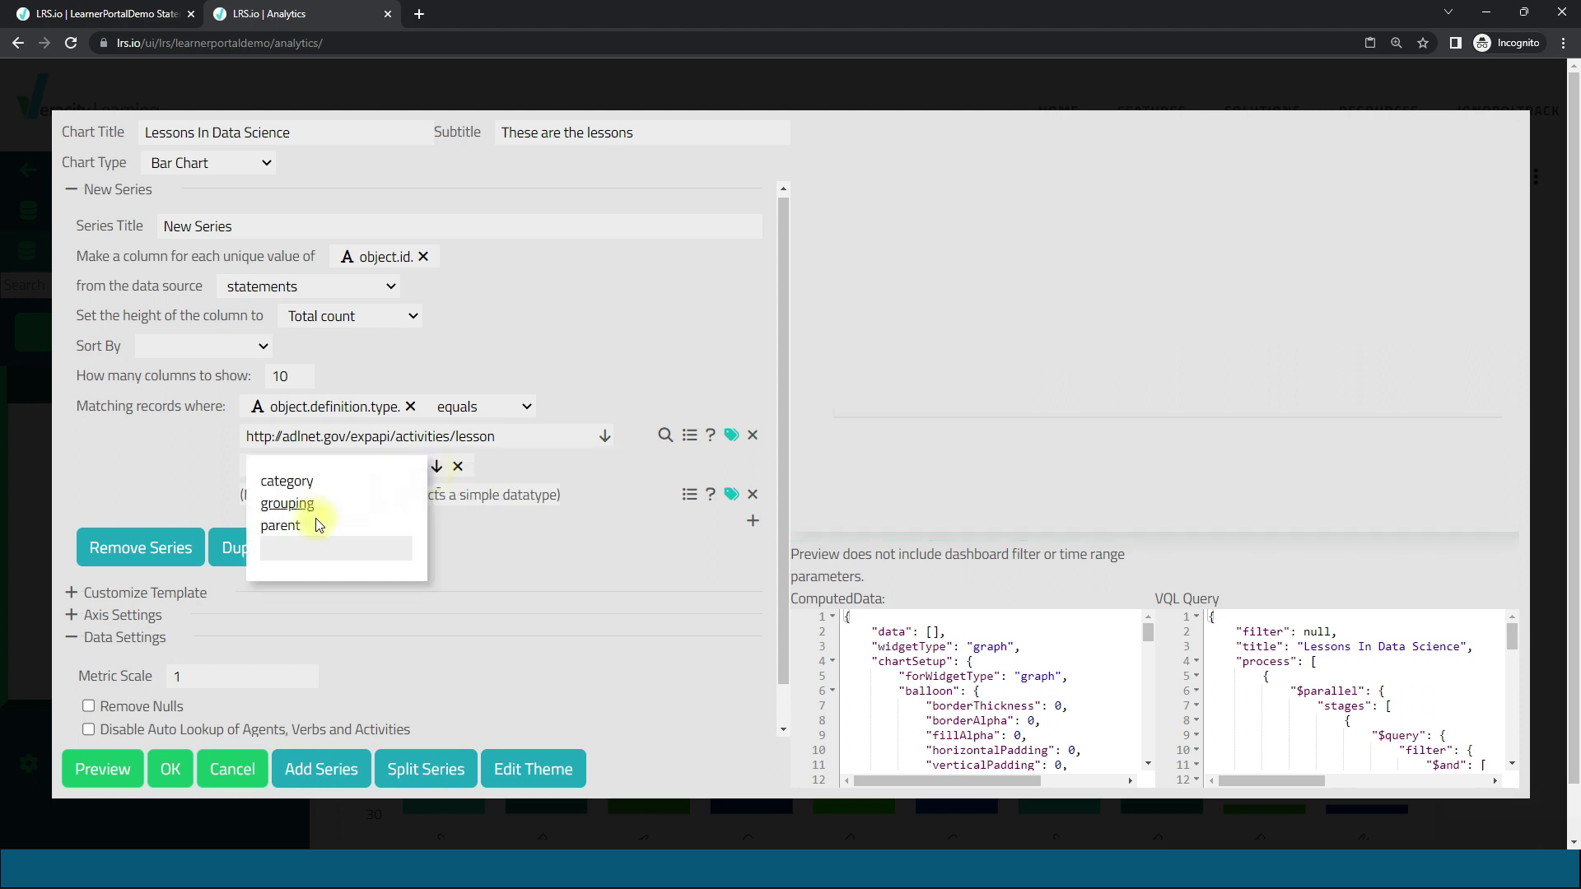
pyautogui.click(284, 525)
pyautogui.click(478, 466)
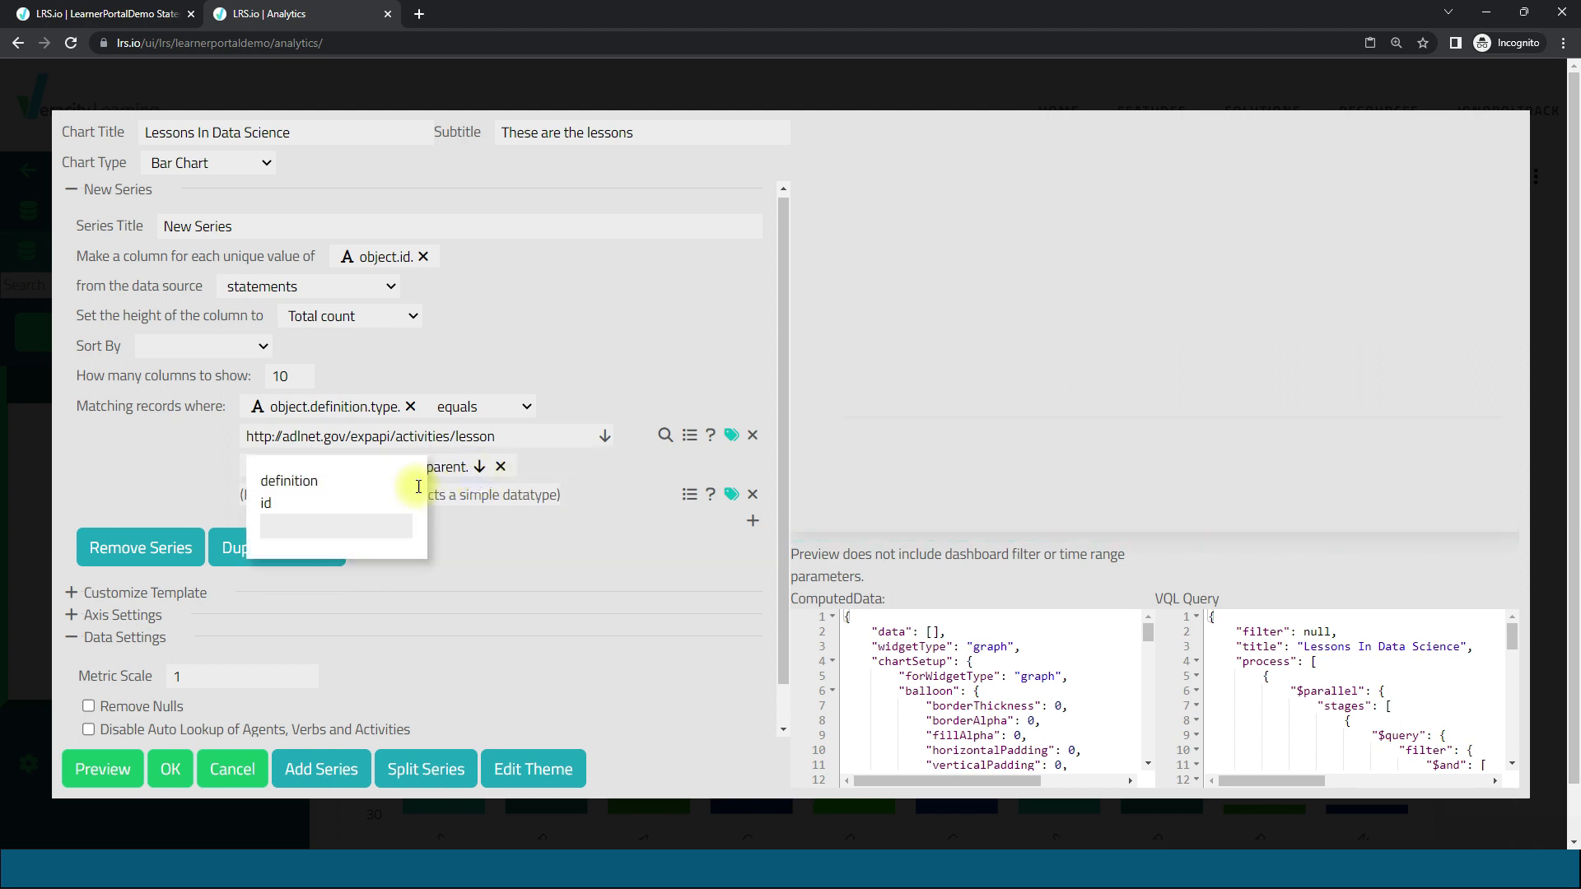
pyautogui.click(326, 498)
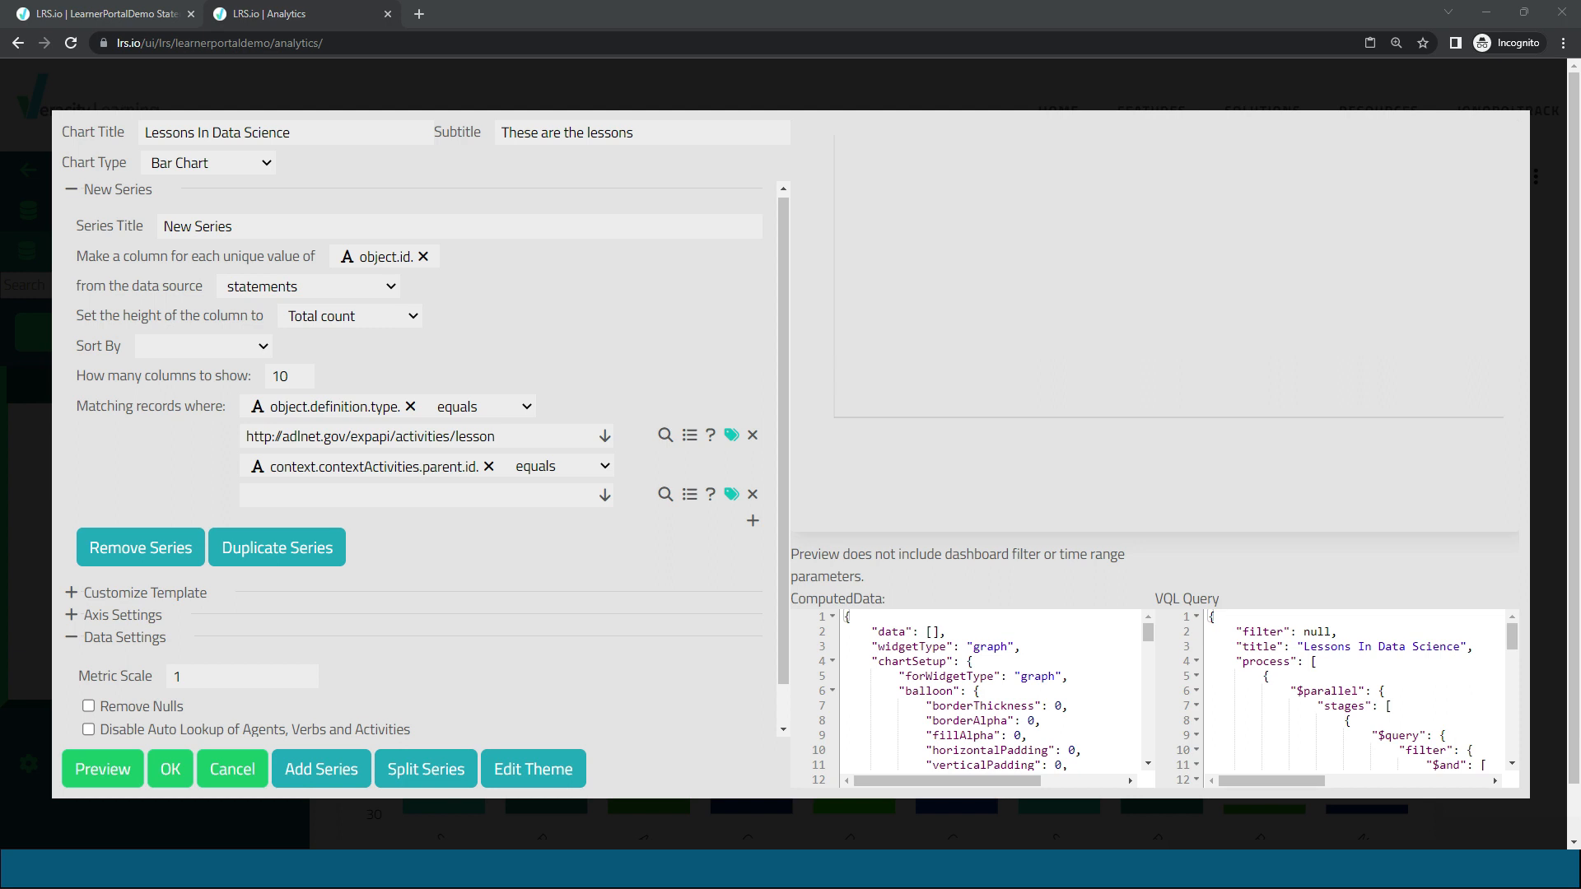
pyautogui.click(496, 498)
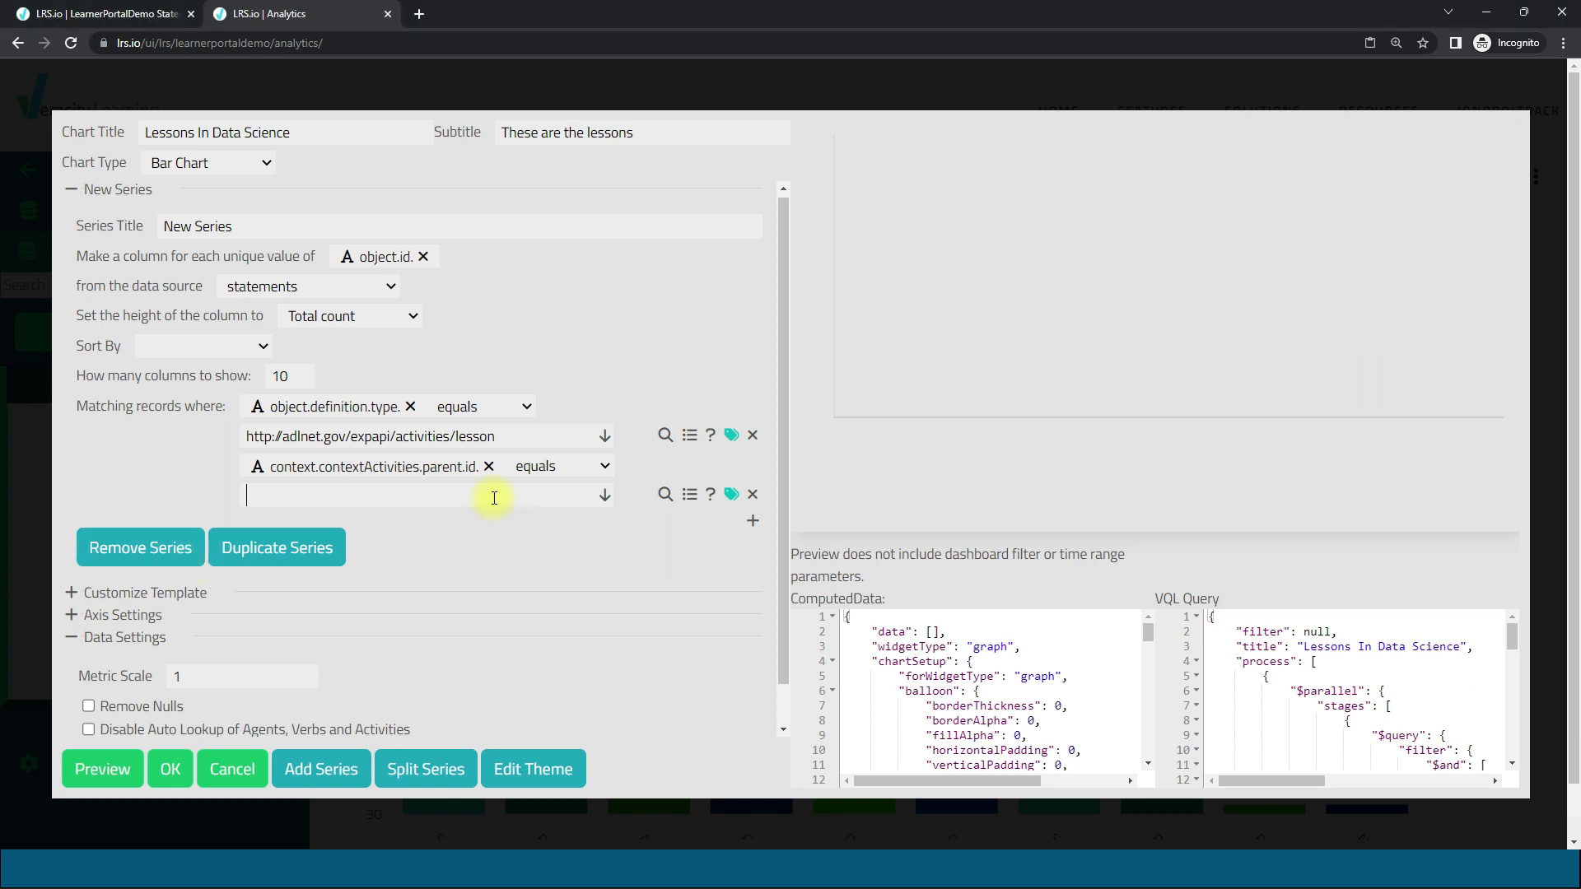
pyautogui.write('https://www.coursera.org/specializations/jhu-data-science')
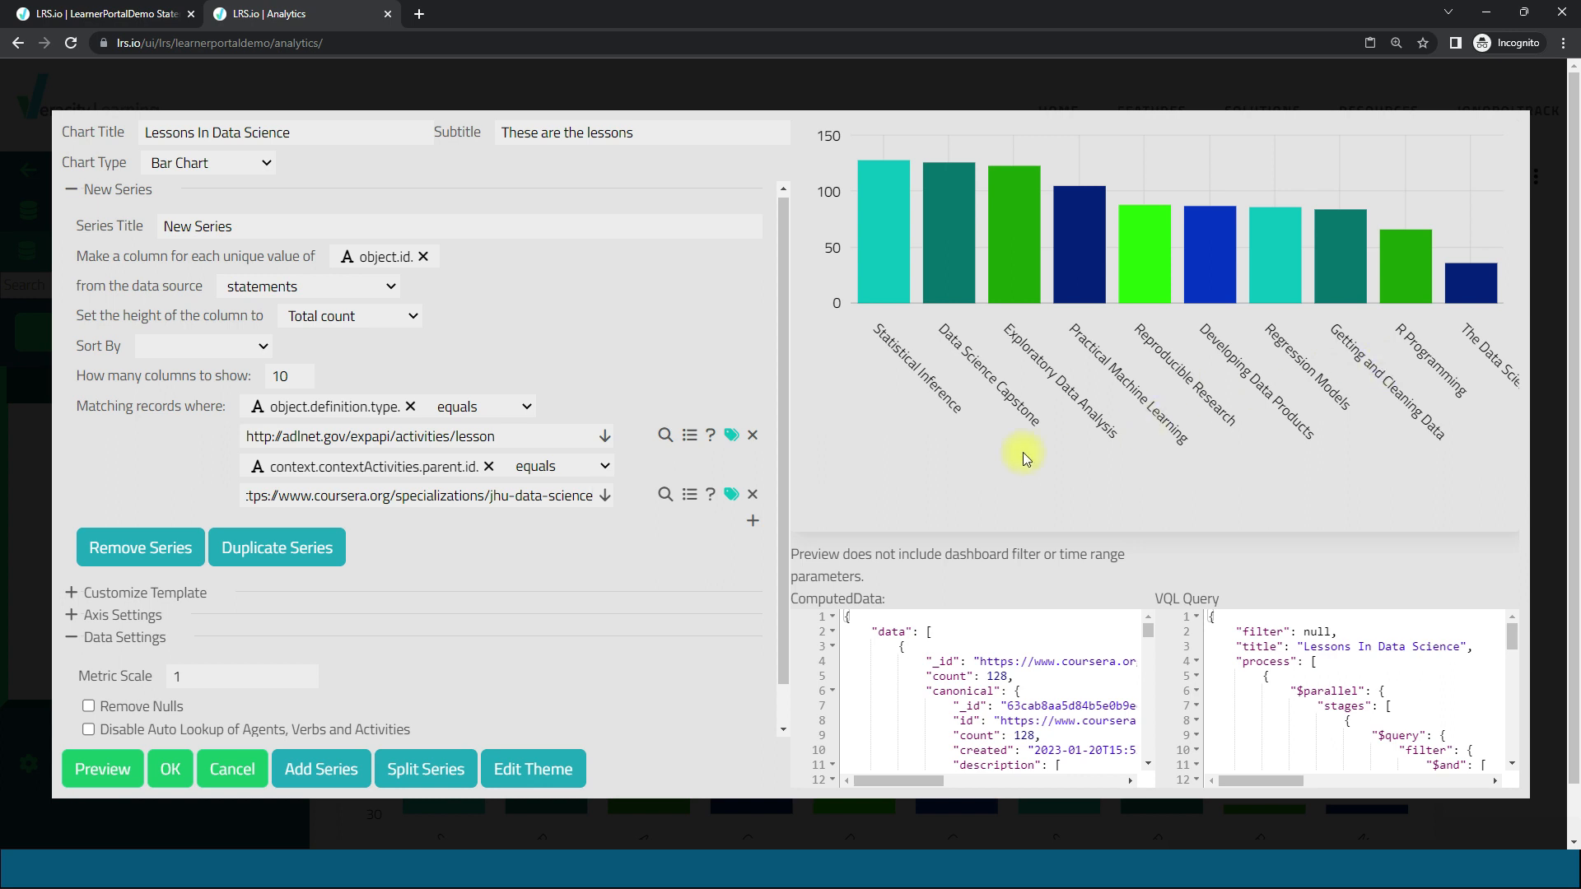
# Step: Save the chart to the dashboard and enlarge its widget to match the Top Lessons widget's width, filling the space above it
pyautogui.click(170, 769)
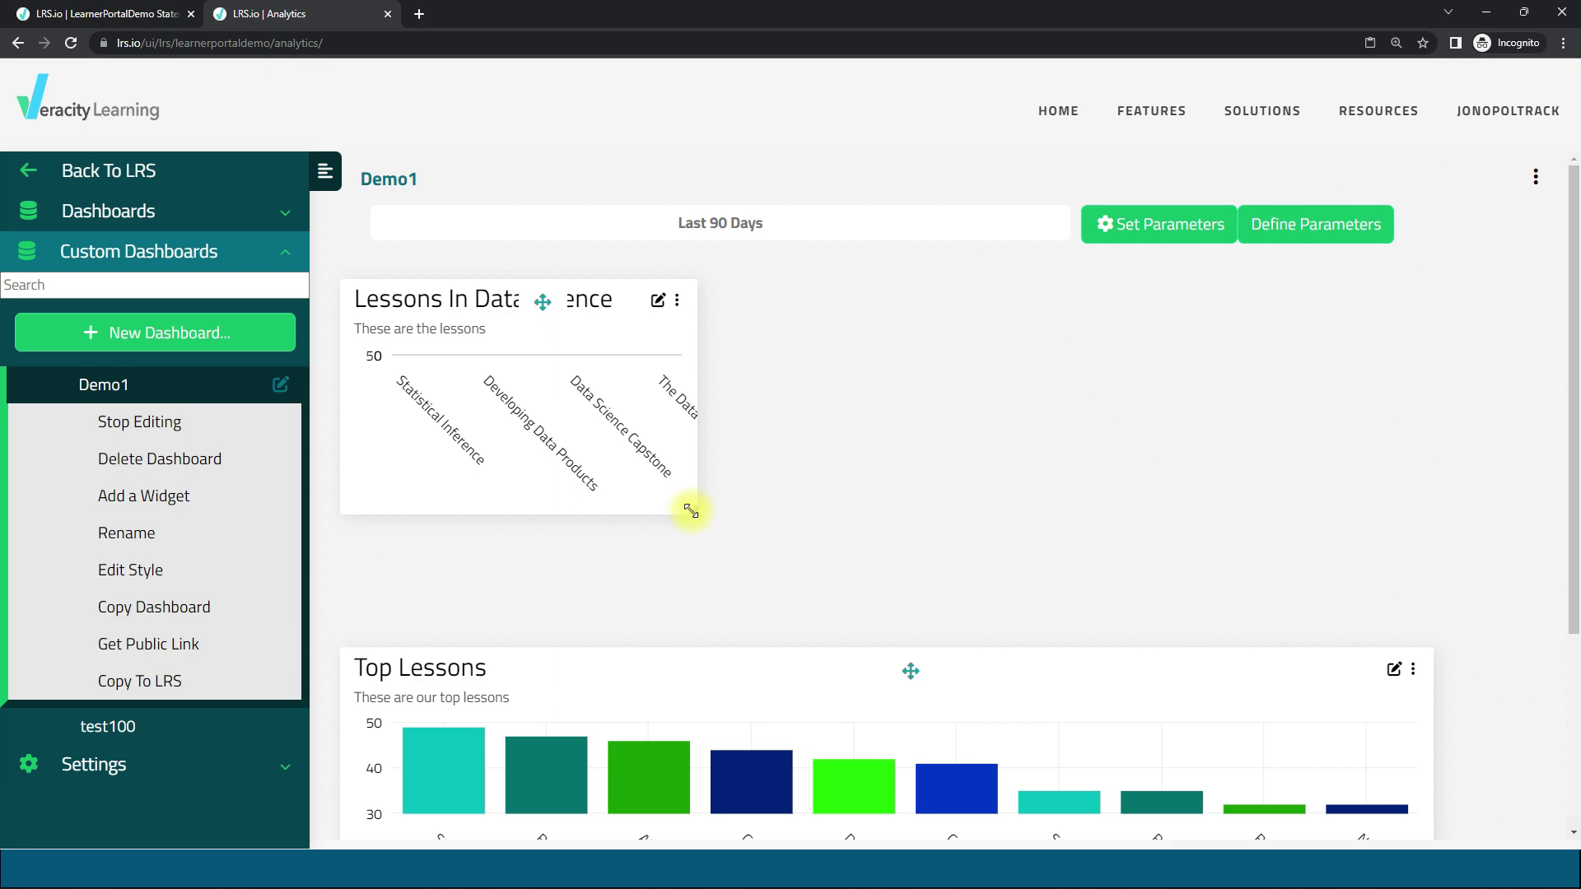
pyautogui.moveTo(694, 512); pyautogui.dragTo(1413, 628)
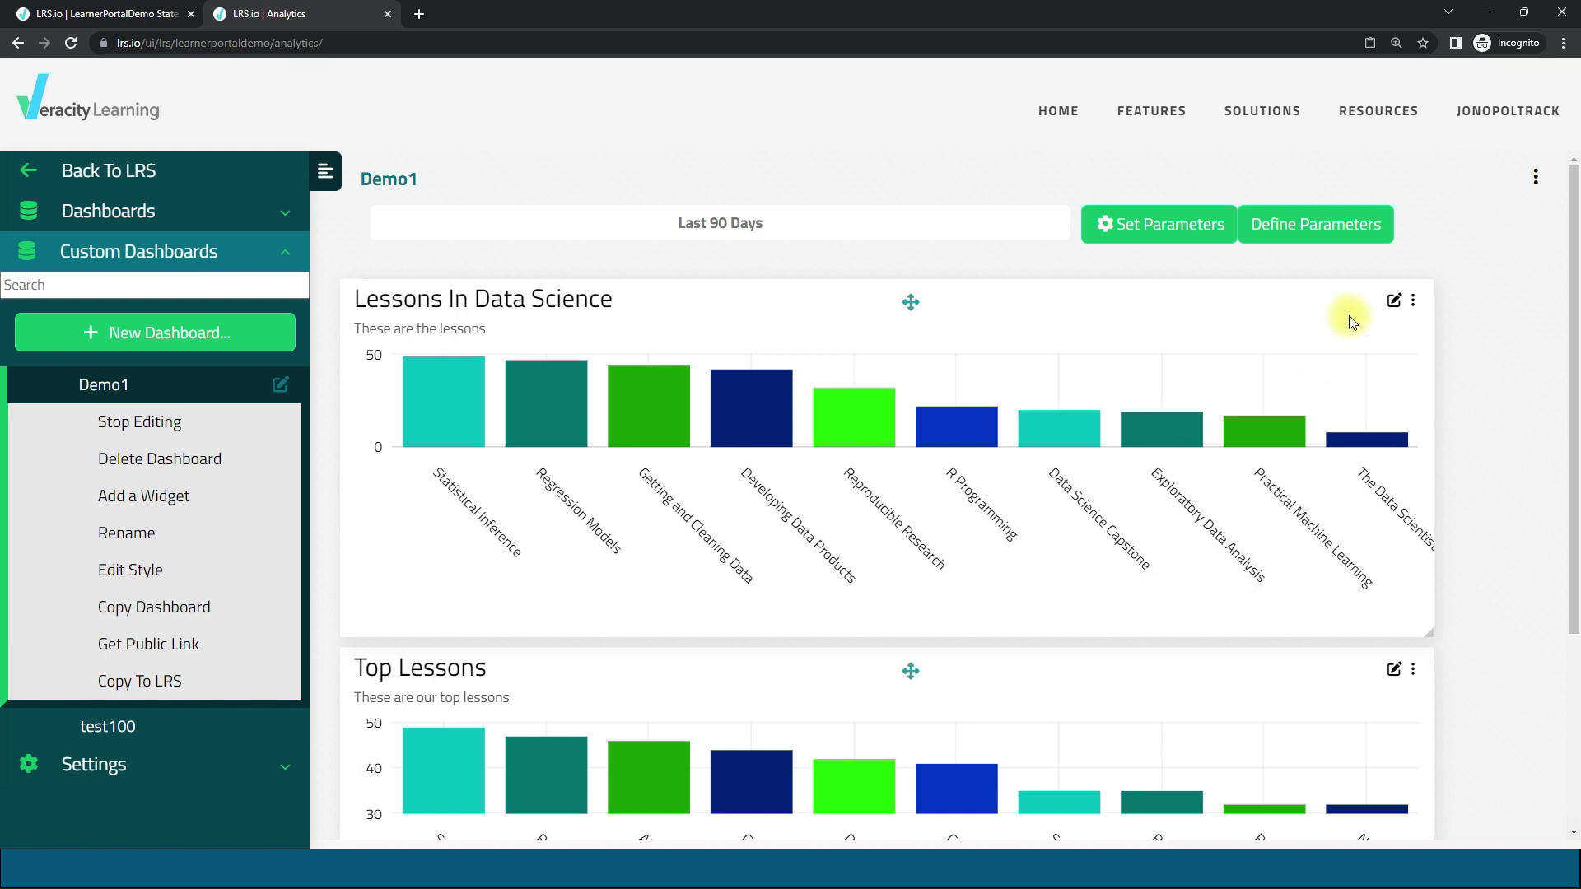
# Step: Edit the Lessons In Data Science chart so the column height is the Average of the values at result.score.scaled
pyautogui.click(1398, 304)
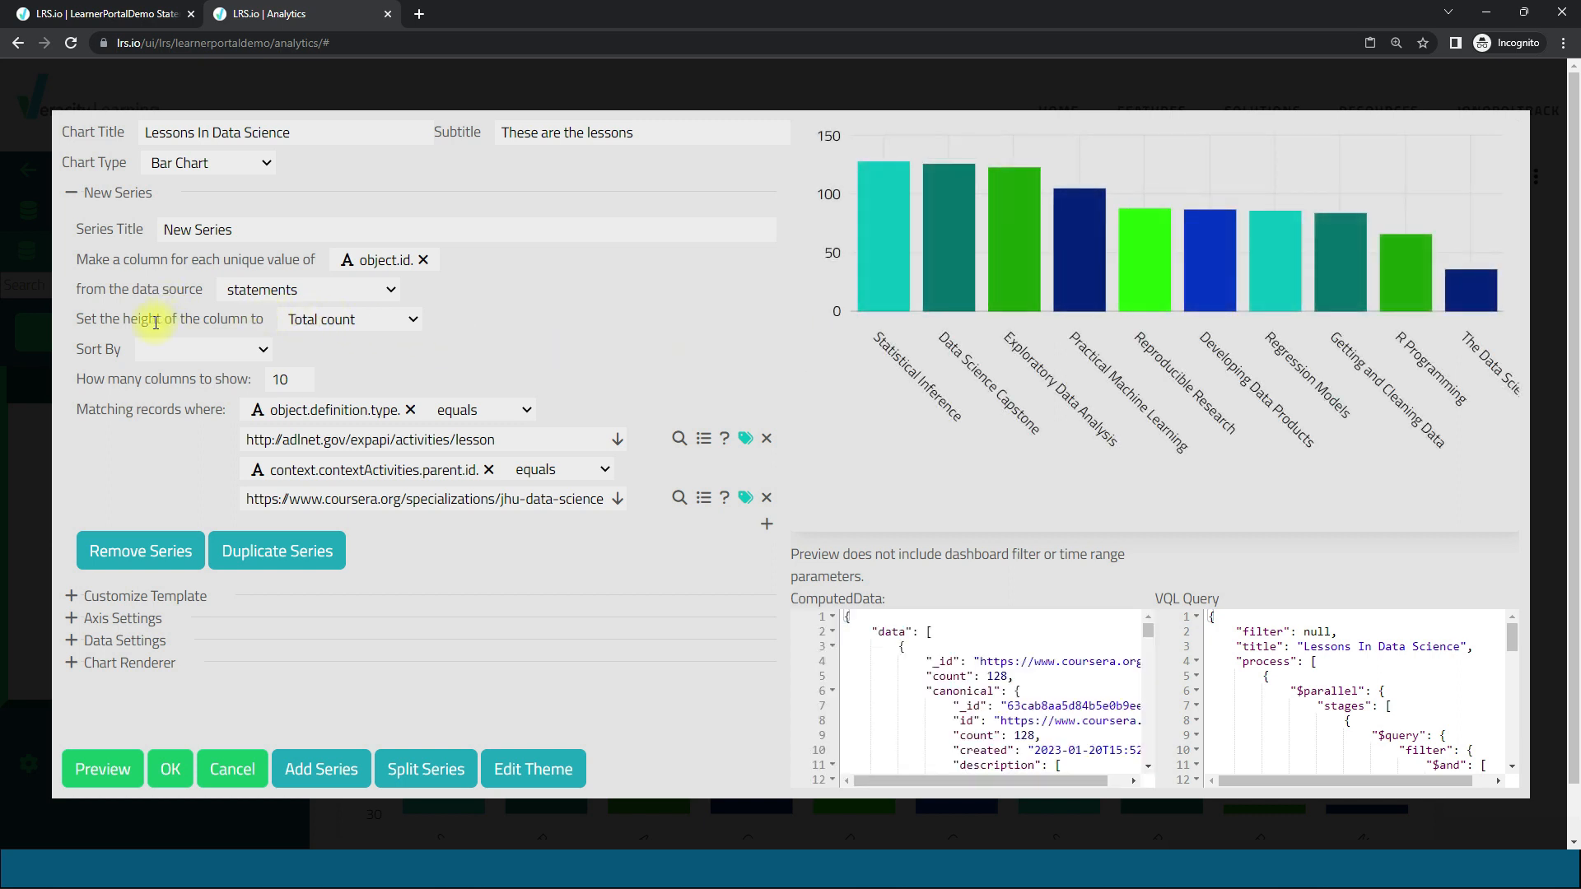
pyautogui.moveTo(141, 320); pyautogui.dragTo(228, 318)
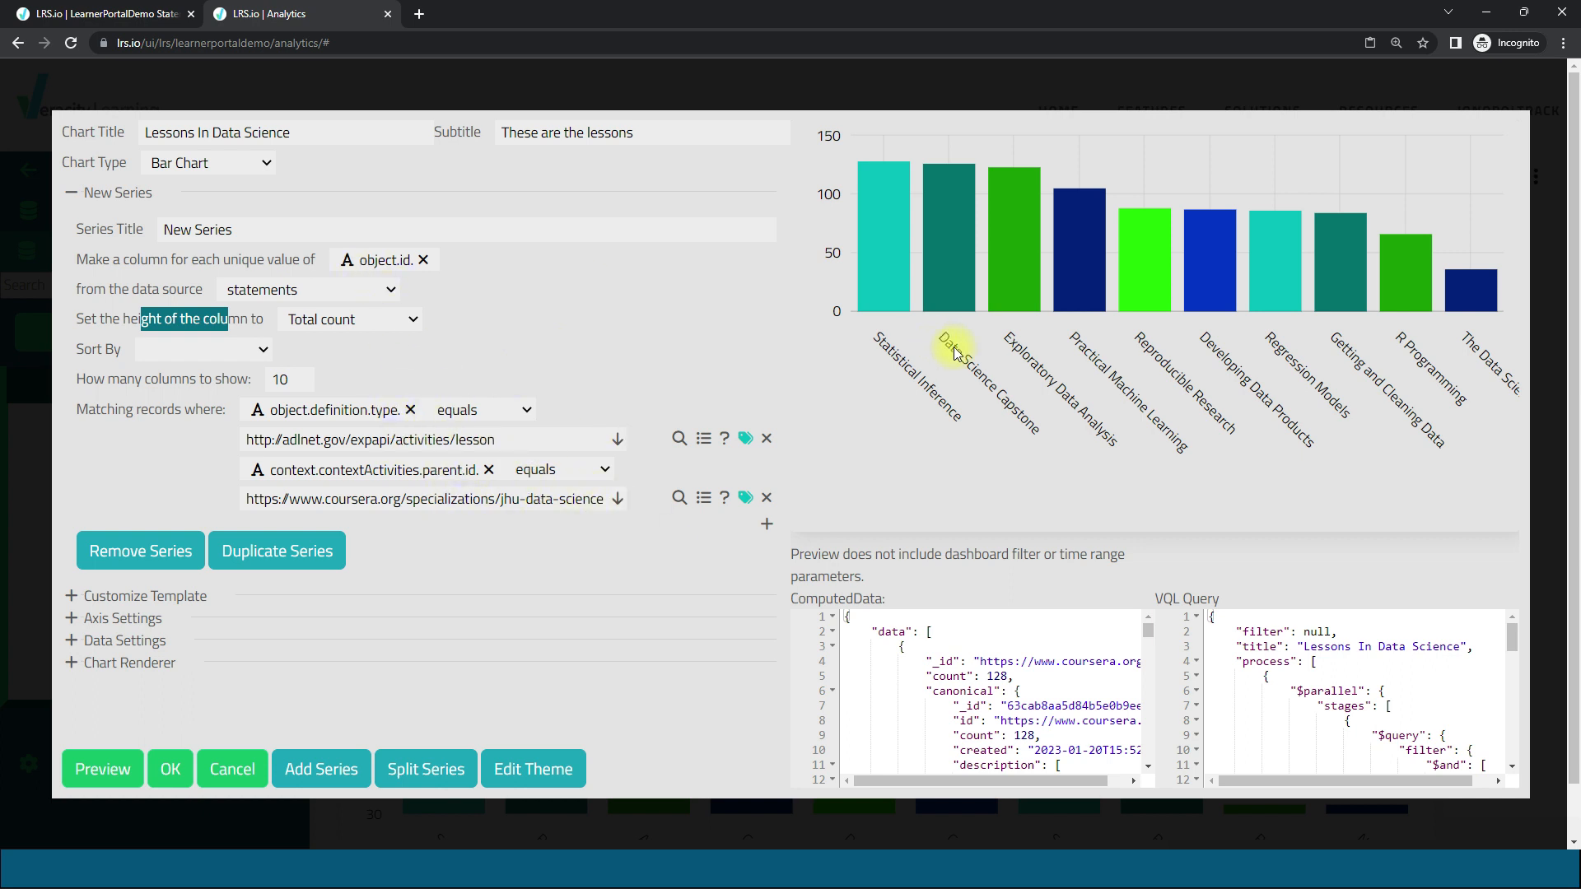
pyautogui.click(883, 215)
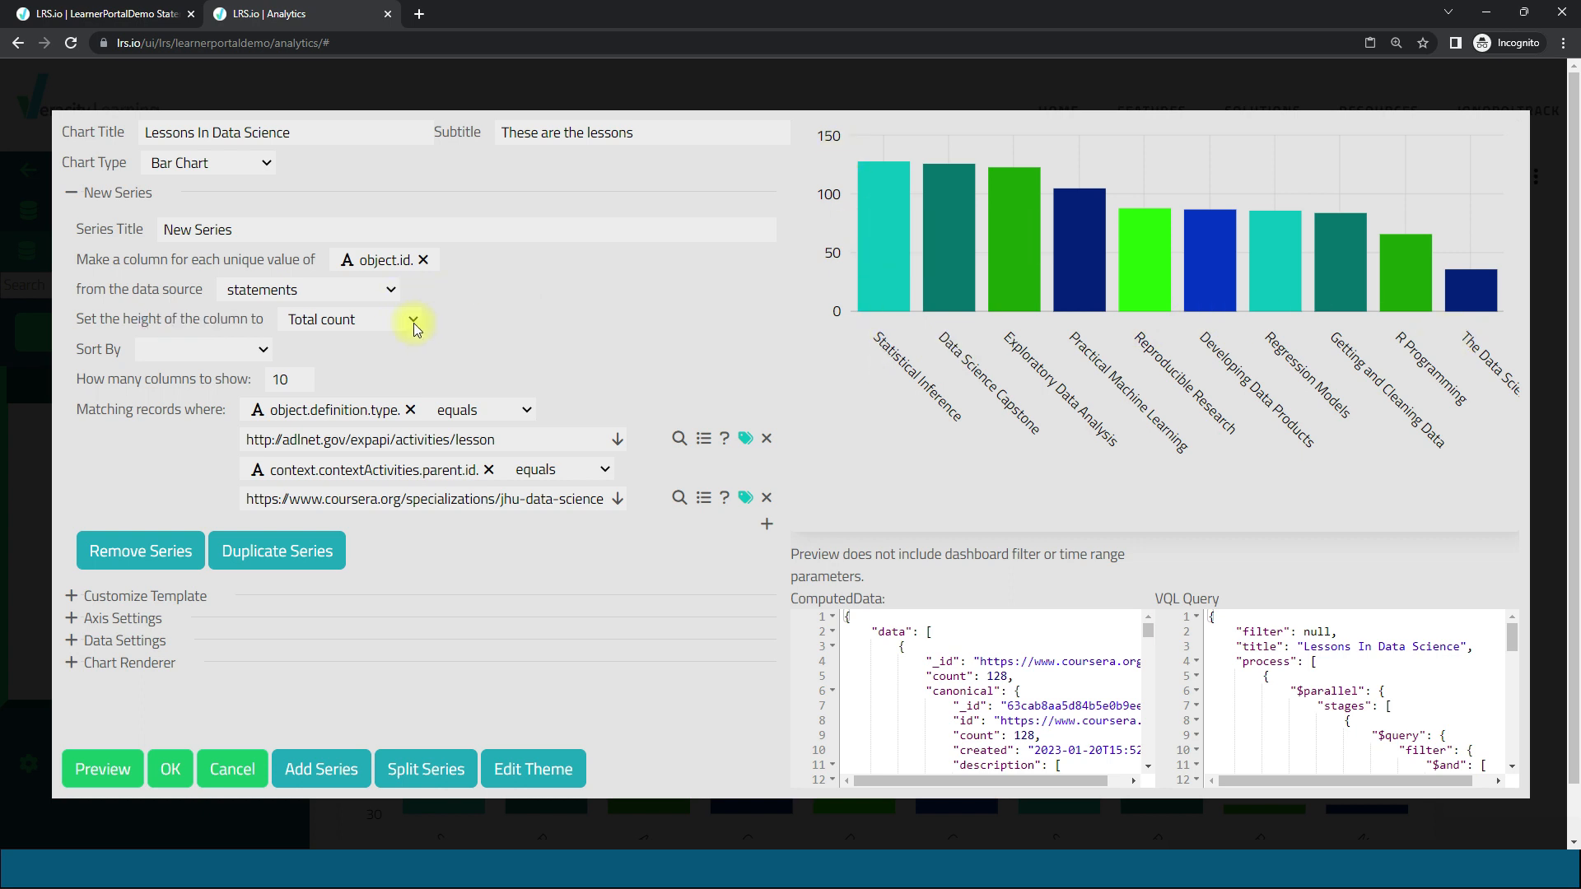
pyautogui.click(413, 323)
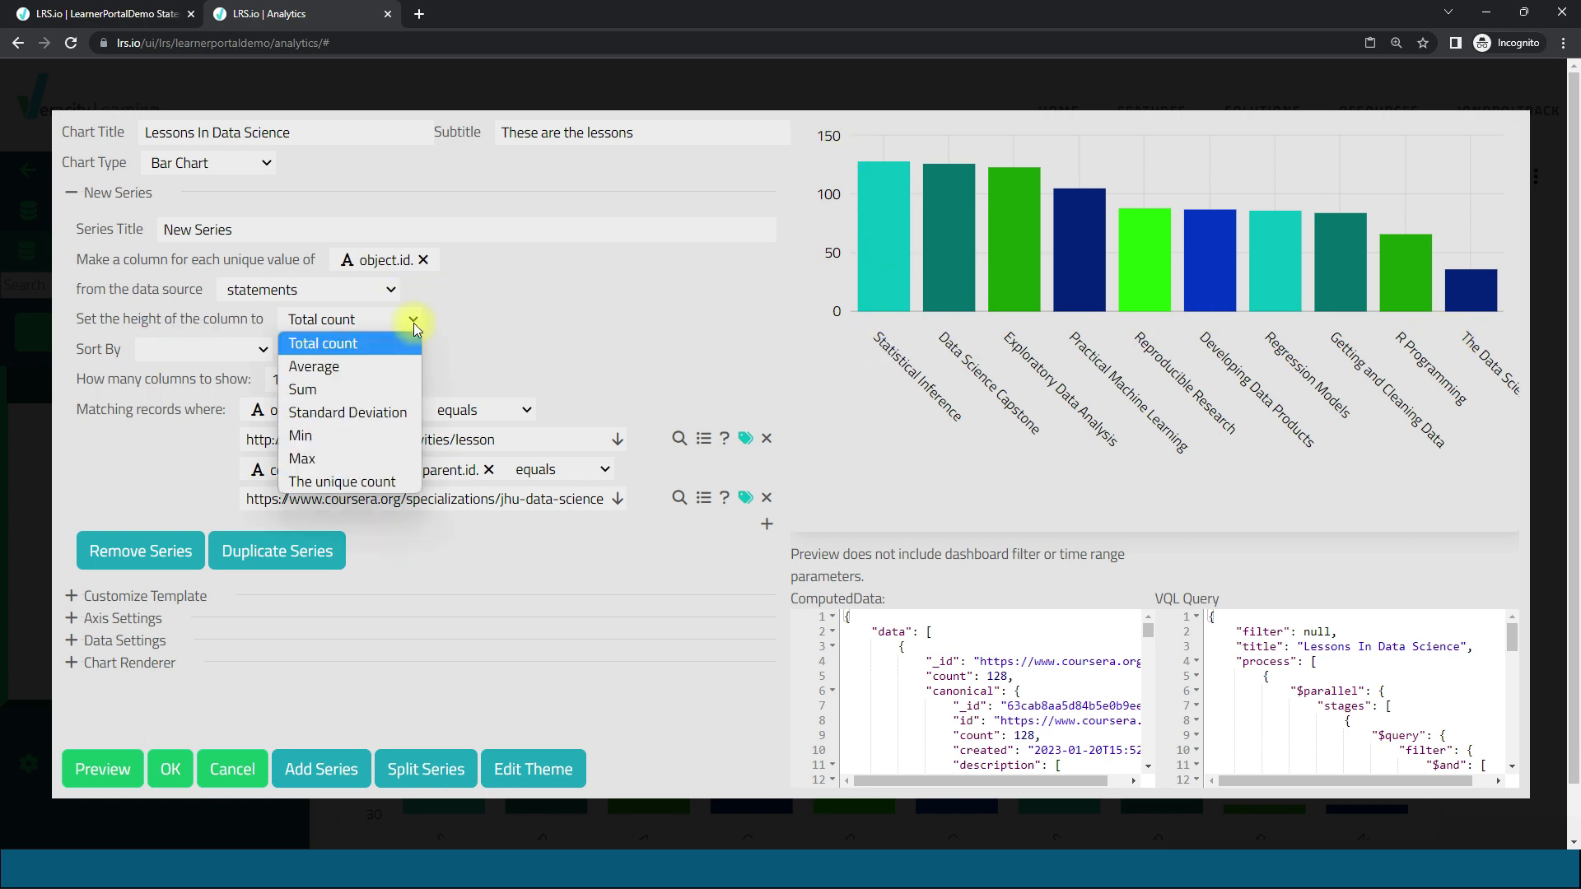
pyautogui.click(317, 376)
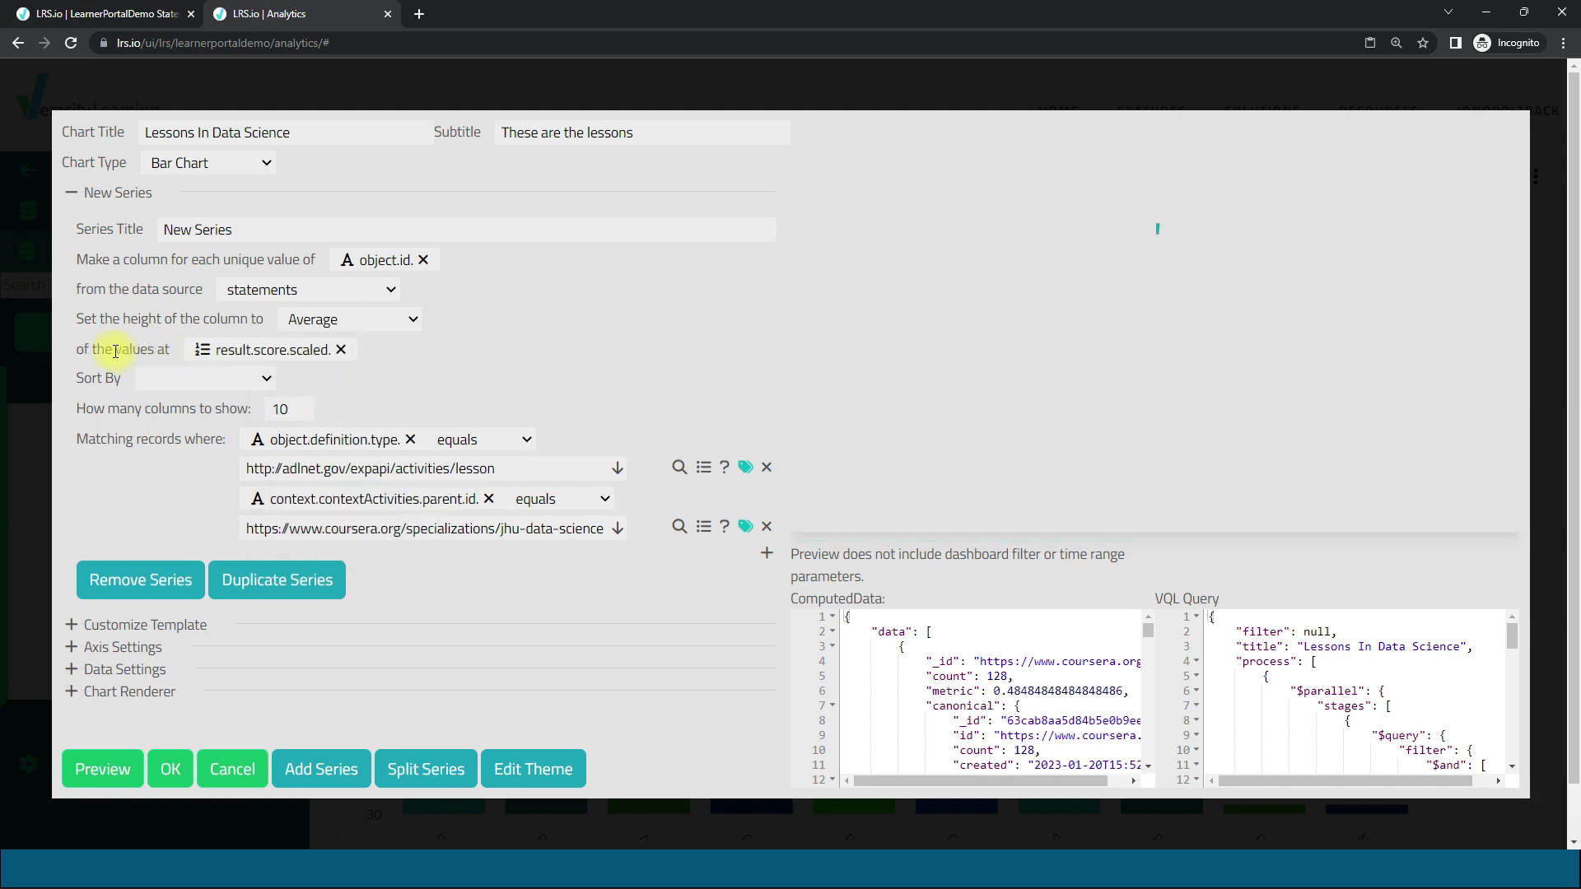
pyautogui.moveTo(83, 352); pyautogui.dragTo(446, 346)
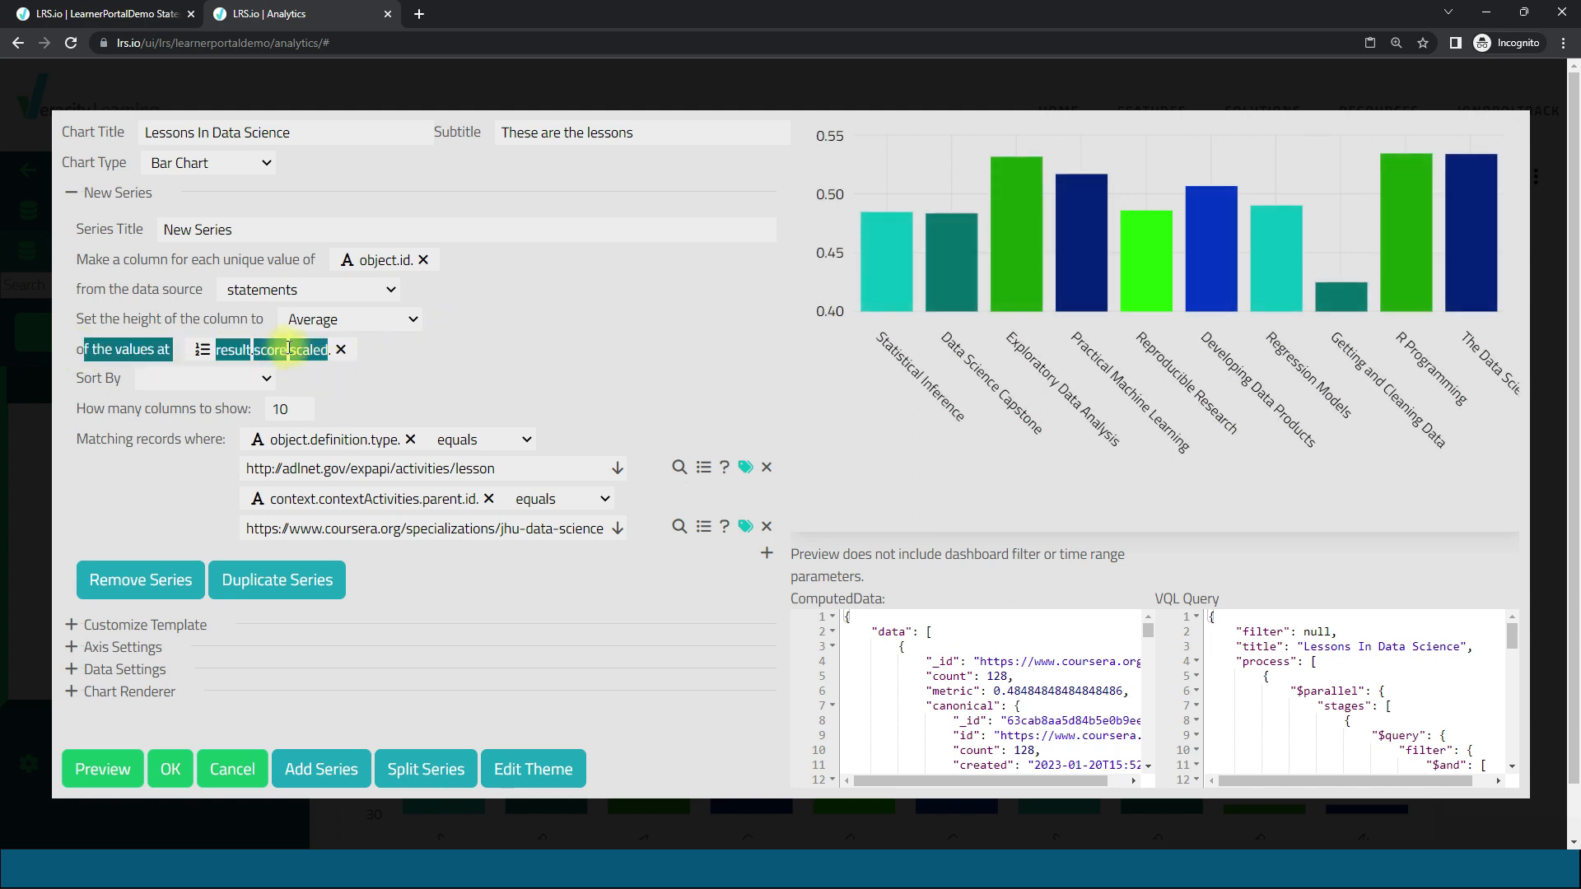
pyautogui.click(448, 343)
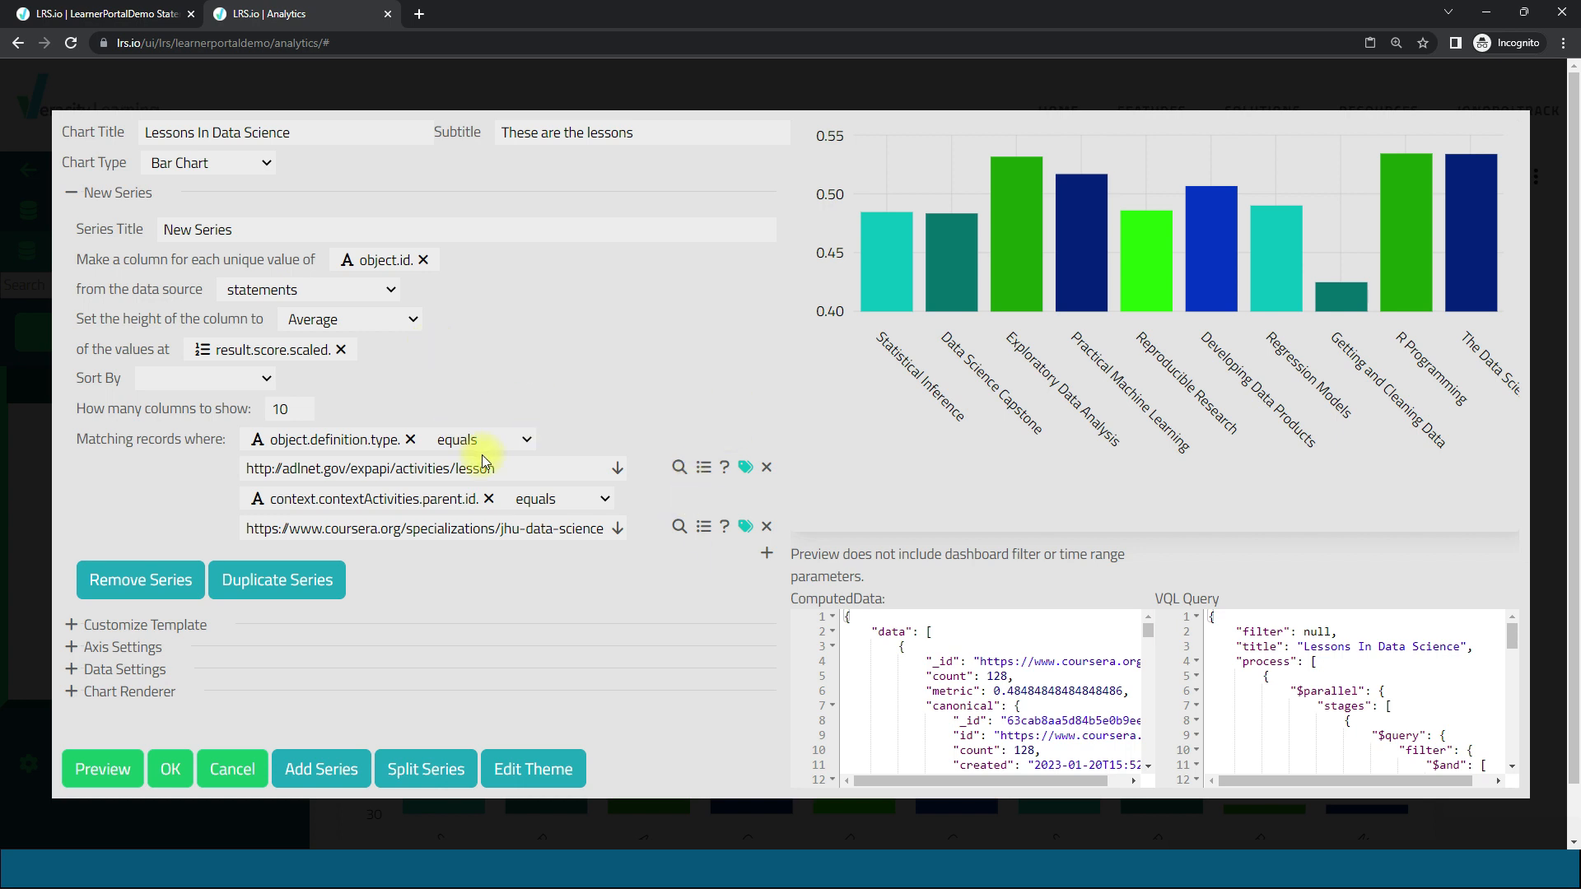
# Step: Review the Lessons In Data Science chart's matching conditions, column settings and preview bars, and save the edited chart to the dashboard
pyautogui.moveTo(205, 469); pyautogui.dragTo(616, 543)
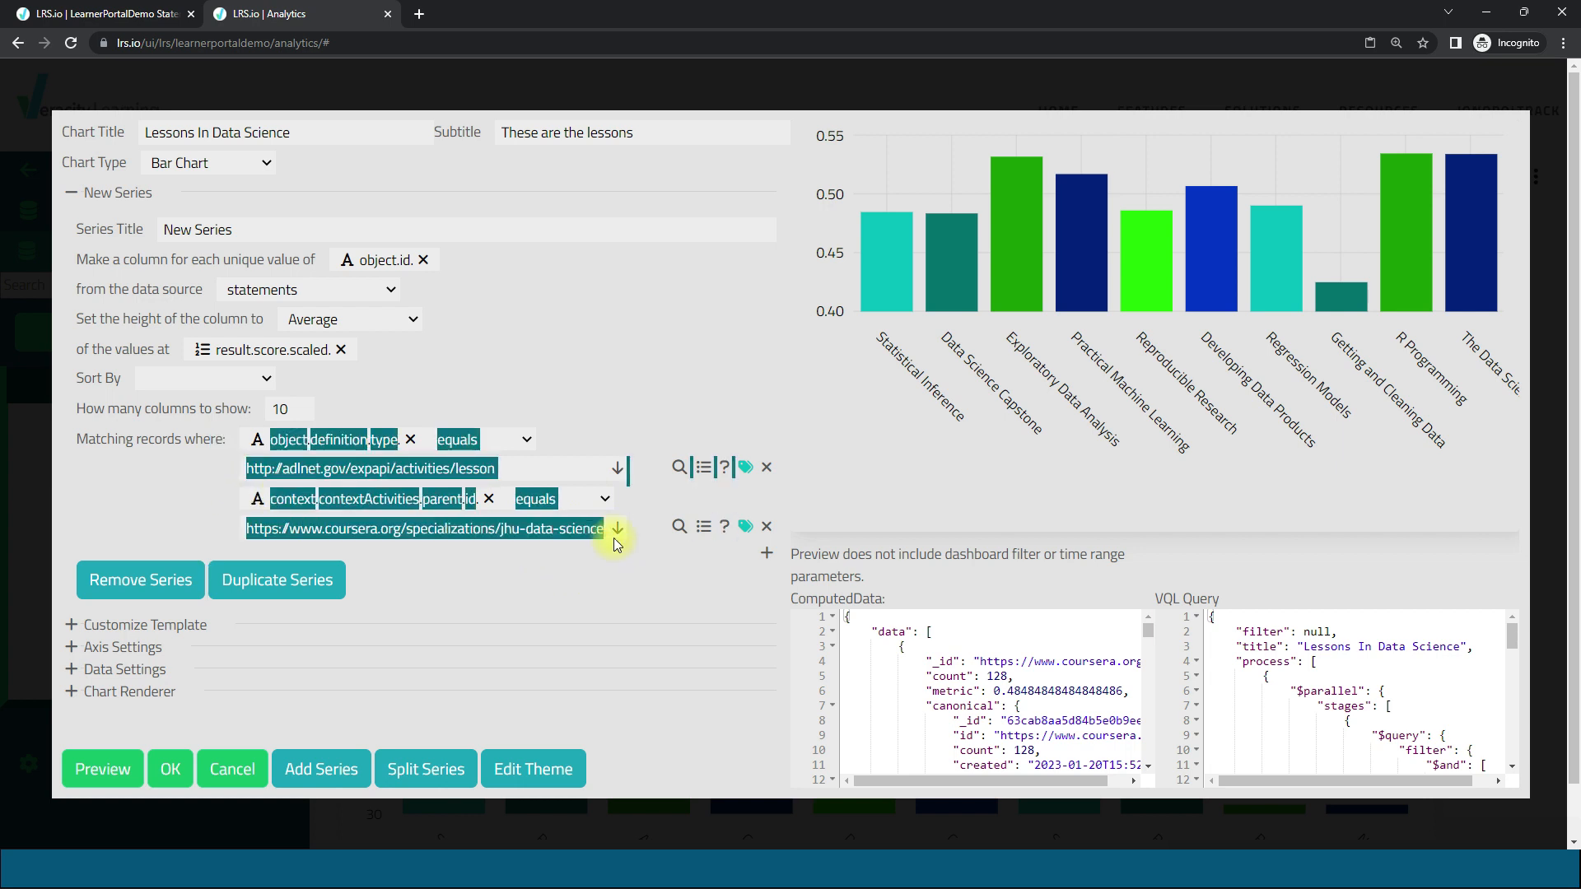
pyautogui.click(420, 390)
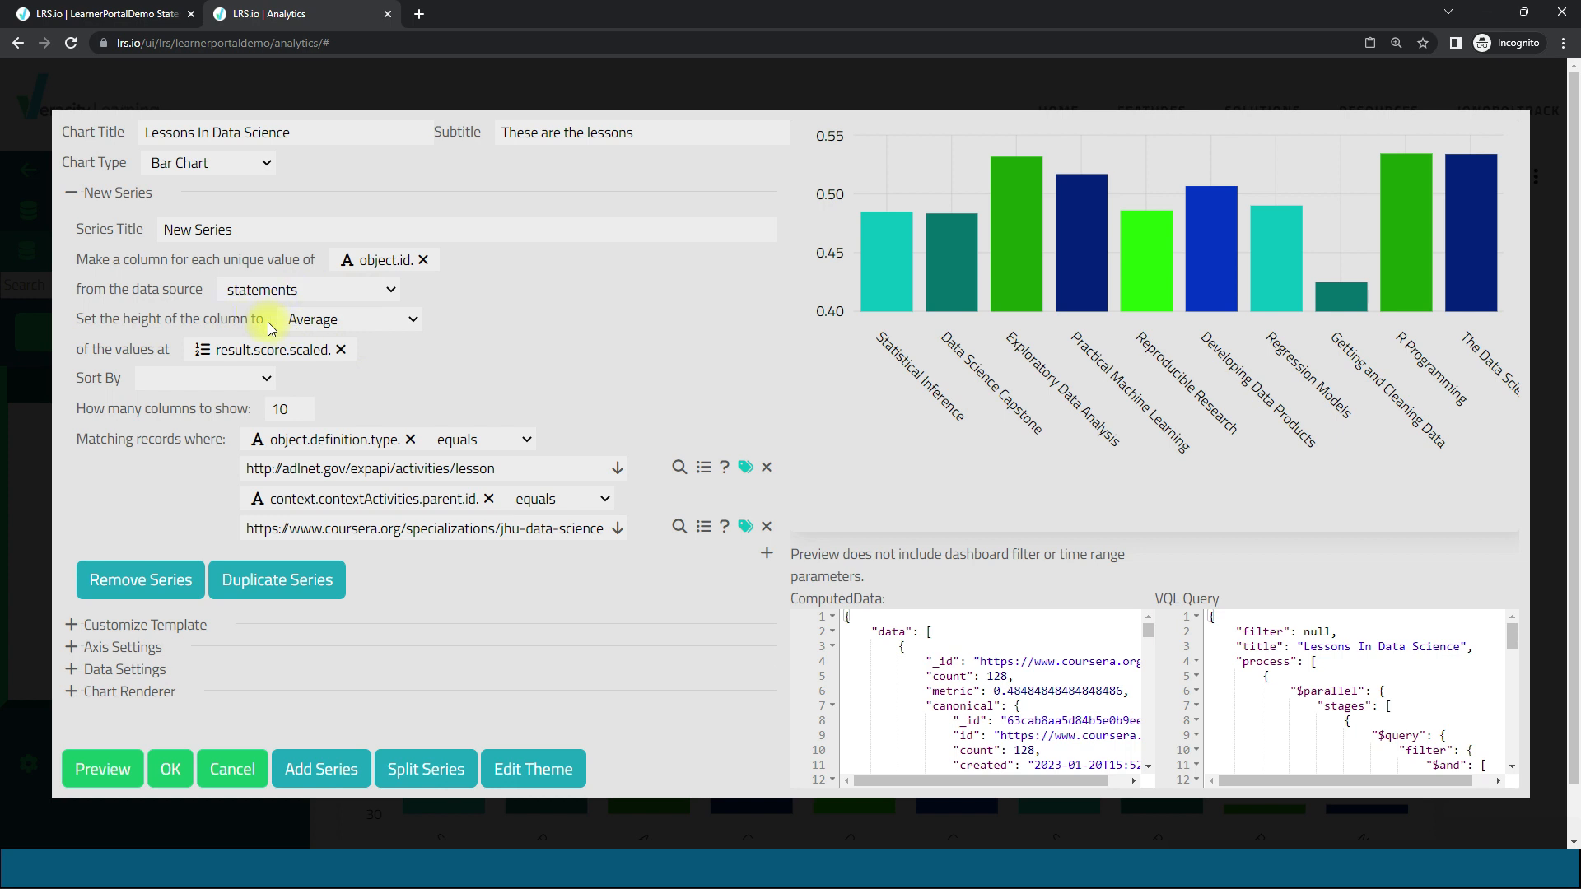
pyautogui.moveTo(228, 320); pyautogui.dragTo(457, 320)
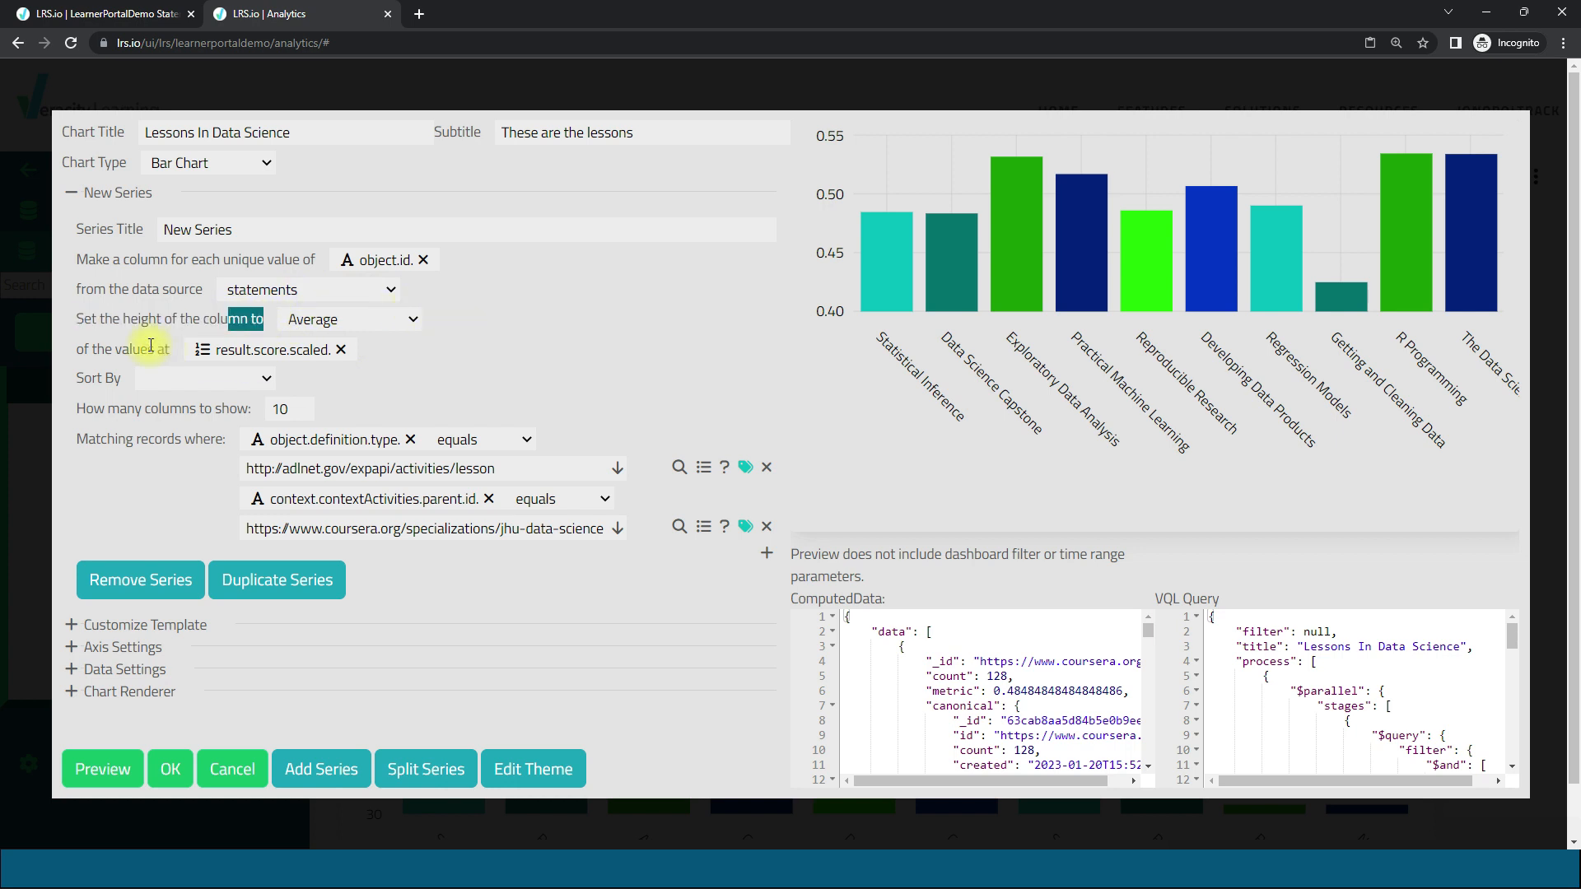
pyautogui.moveTo(150, 350); pyautogui.dragTo(378, 363)
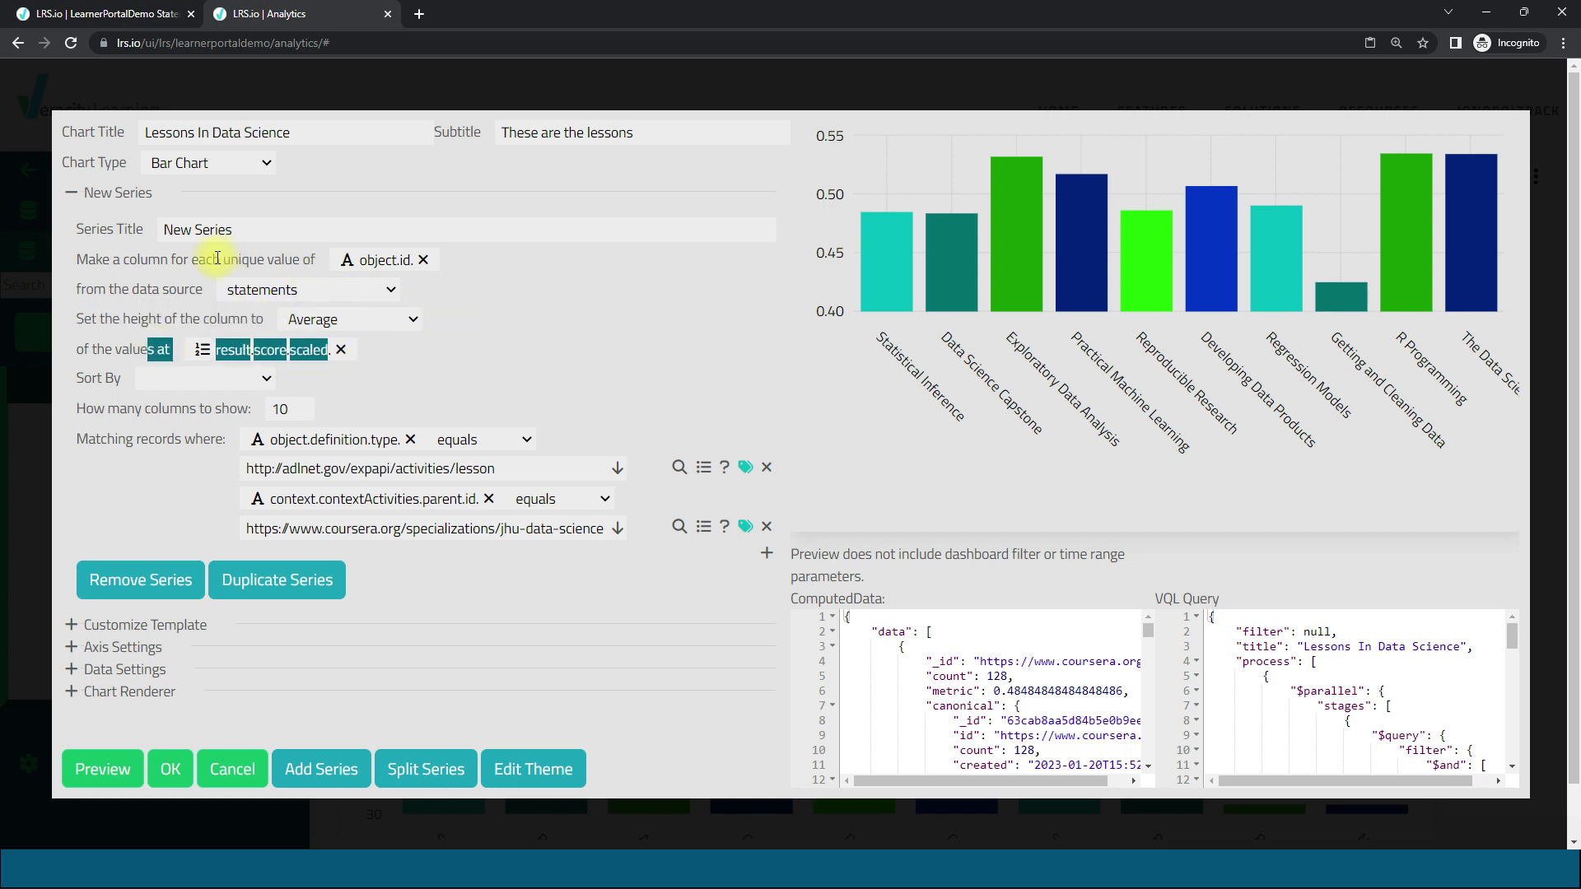
pyautogui.moveTo(212, 260); pyautogui.dragTo(410, 262)
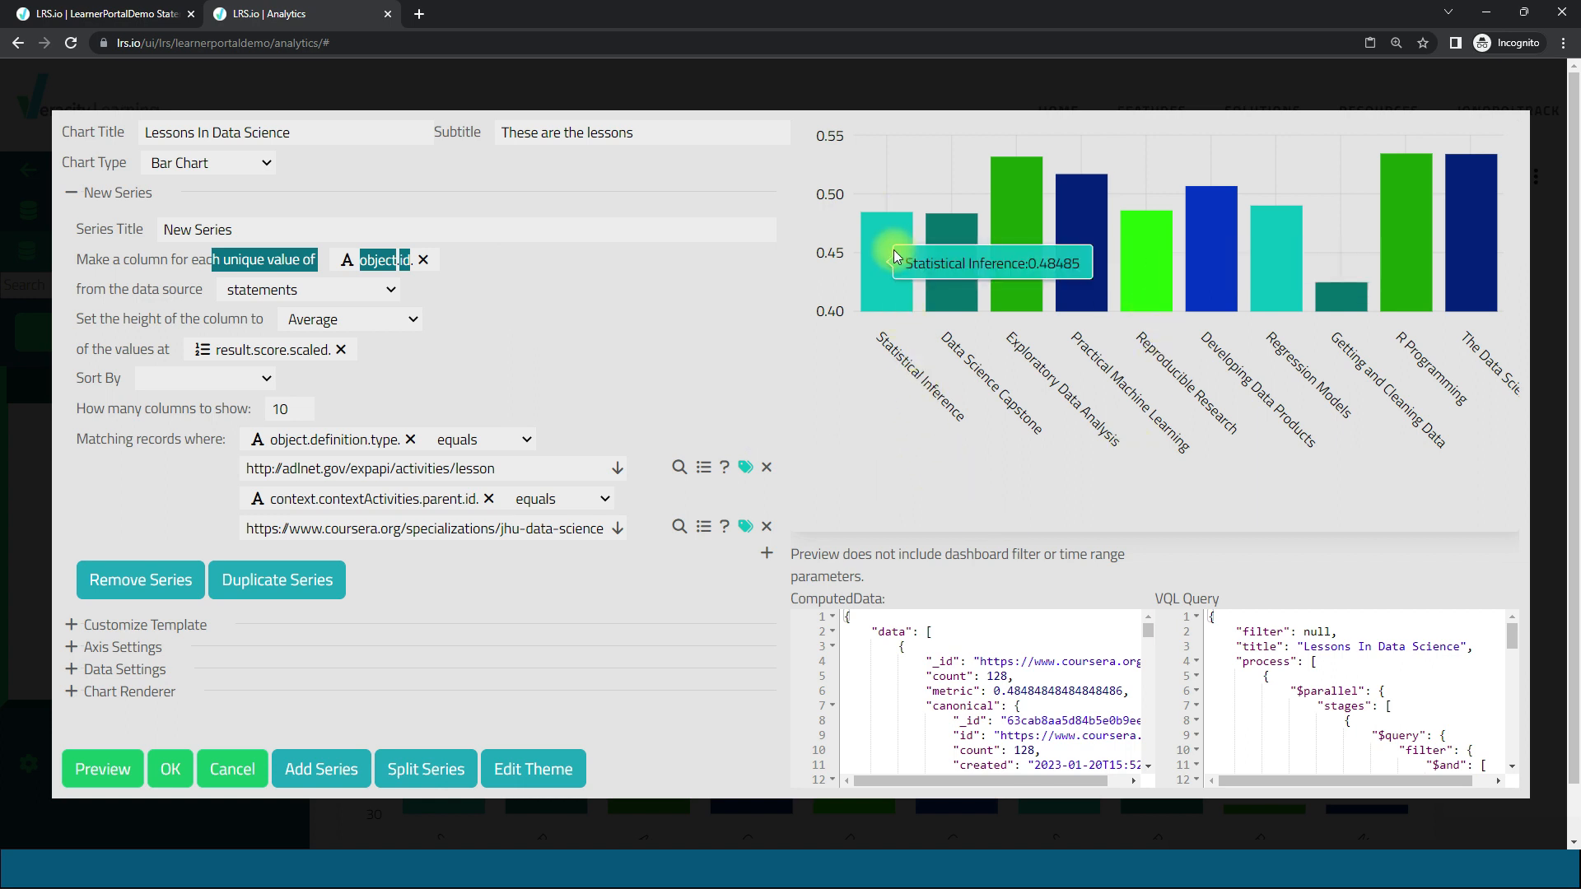
pyautogui.moveTo(961, 278)
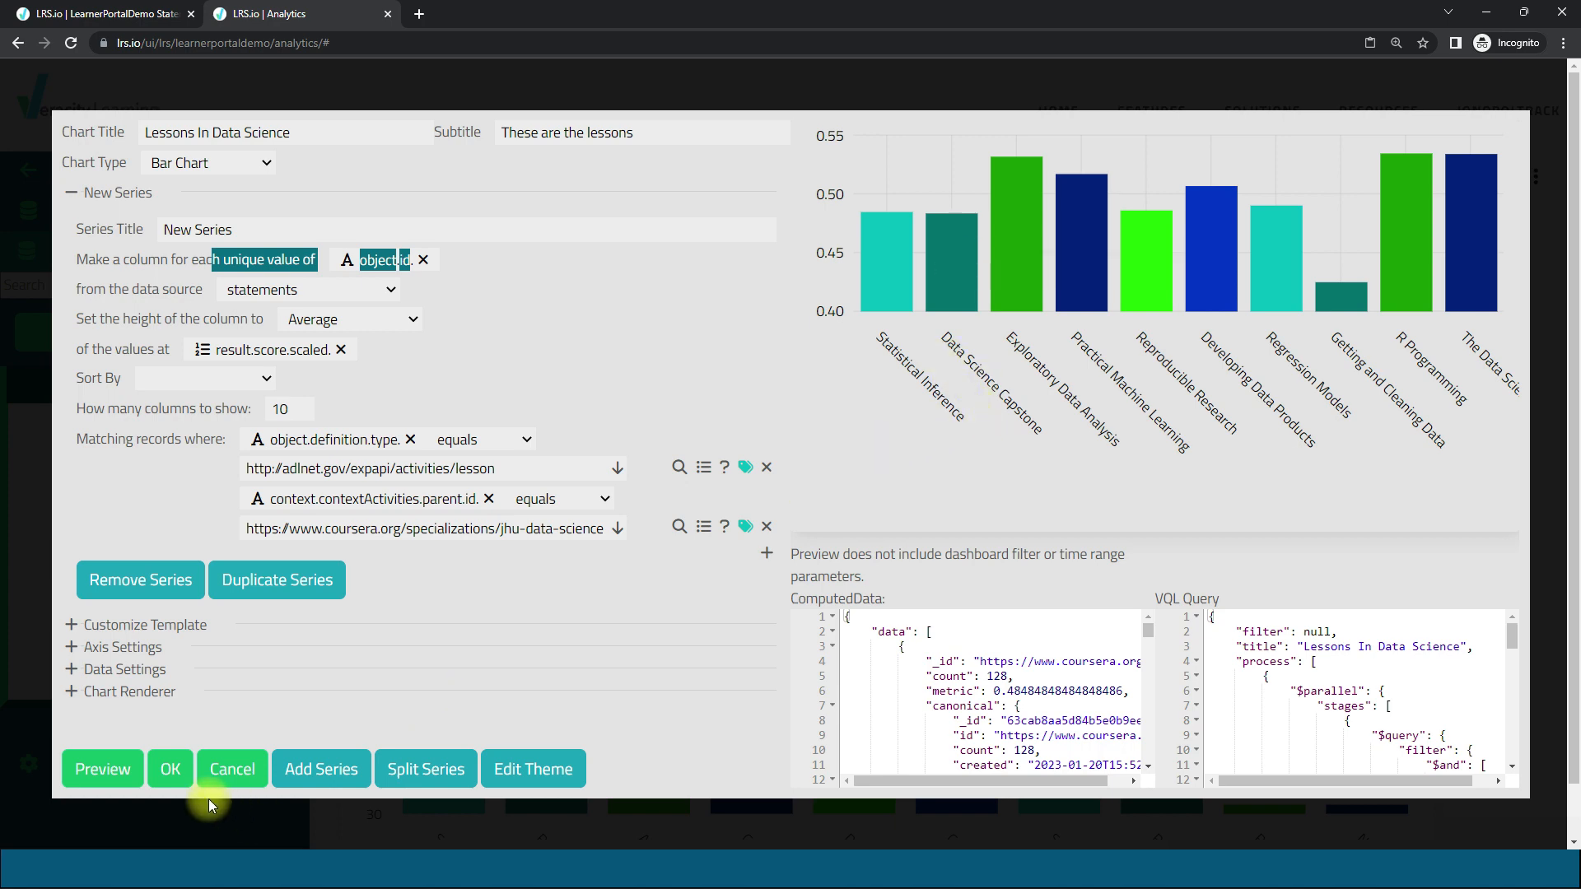
pyautogui.click(167, 772)
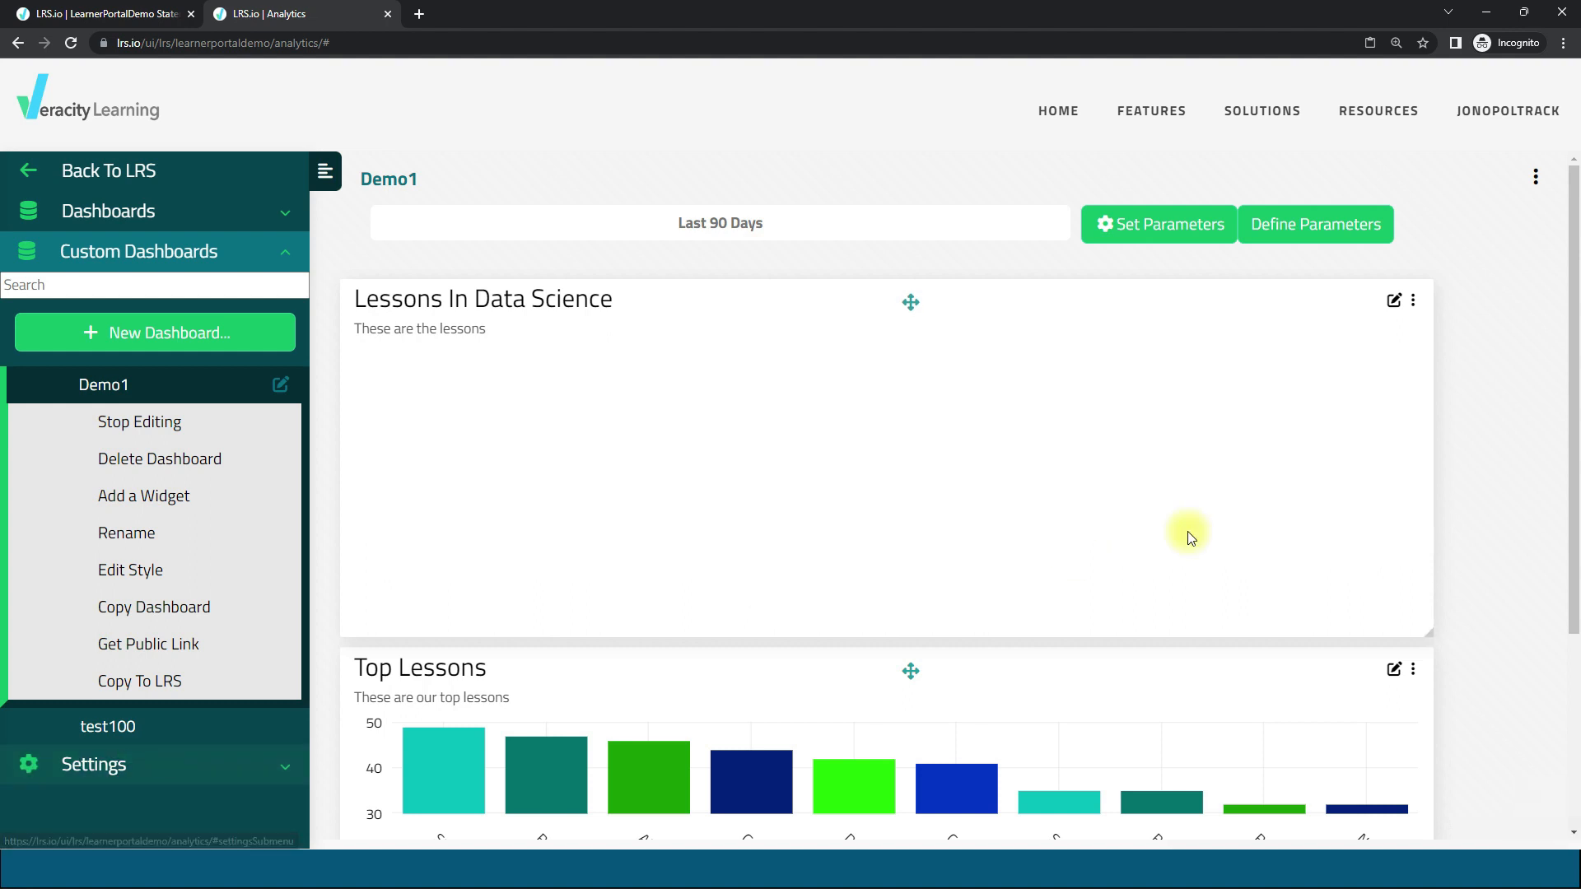